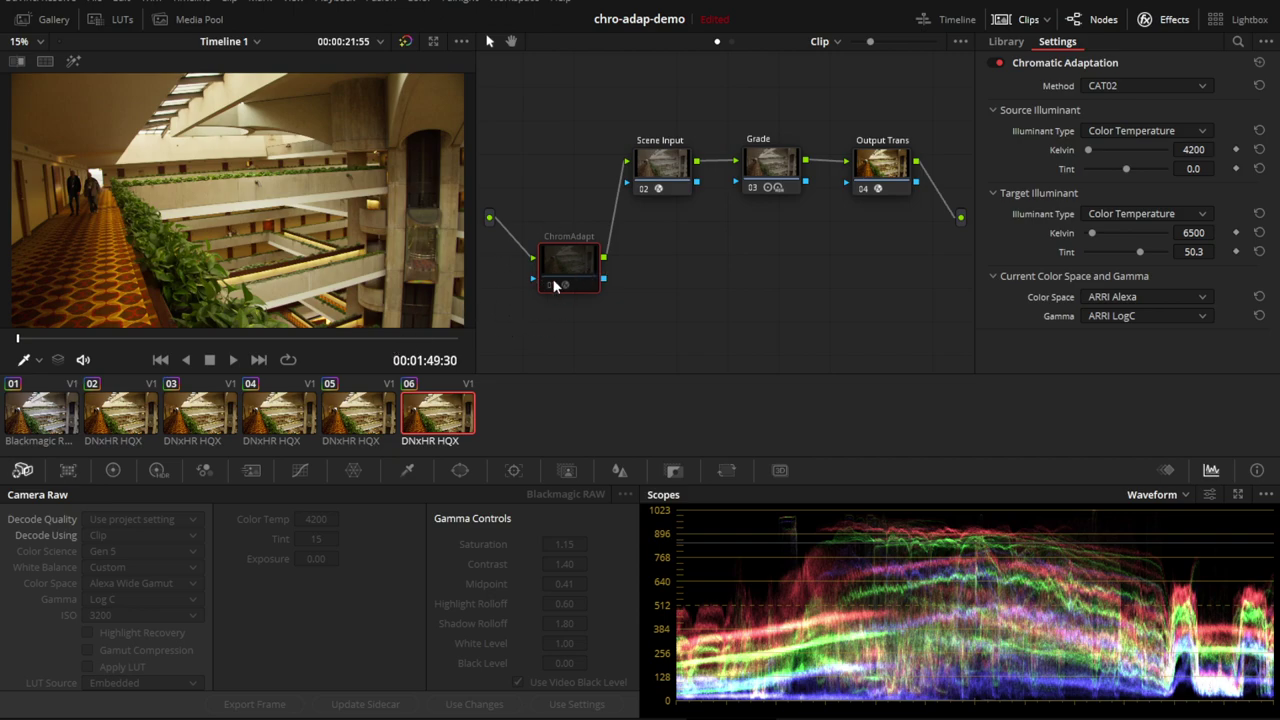
- Test a cooler temperature, set the RAW clip's Color Temp to 4200, then scrub in Enhanced Viewer
click(53, 421)
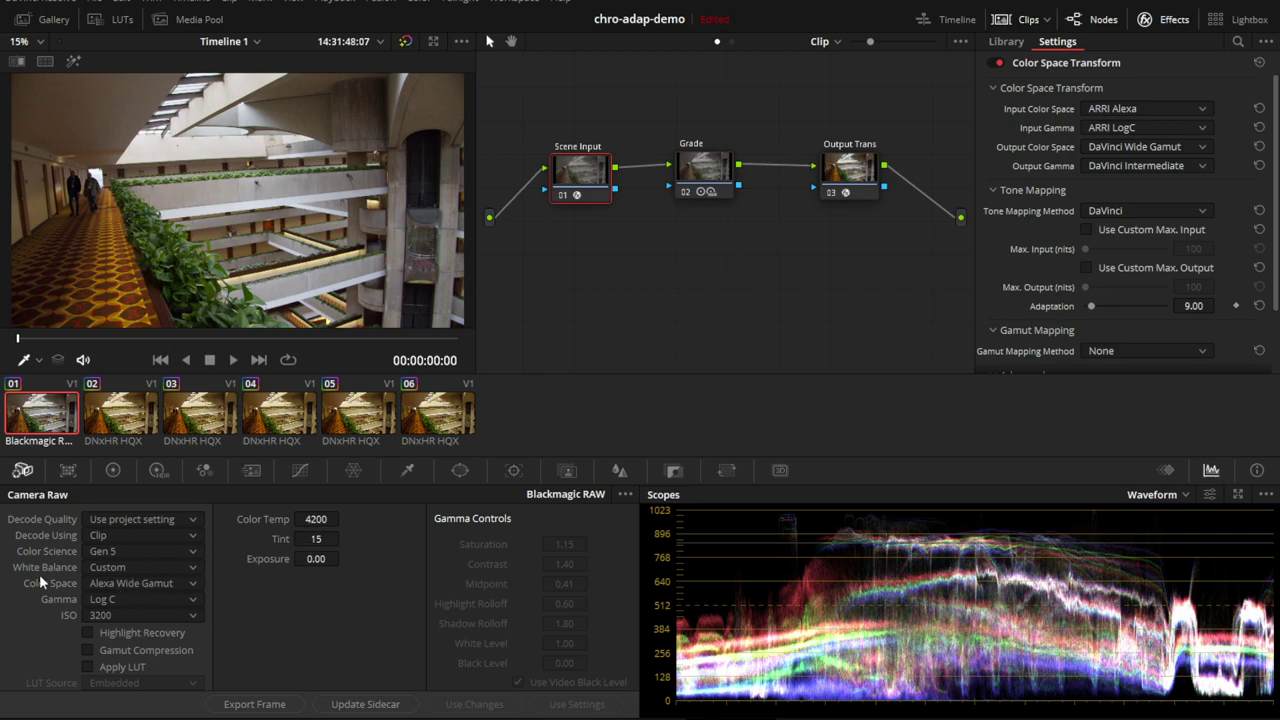
drag(326, 519, 401, 523)
click(318, 519)
text(4200)
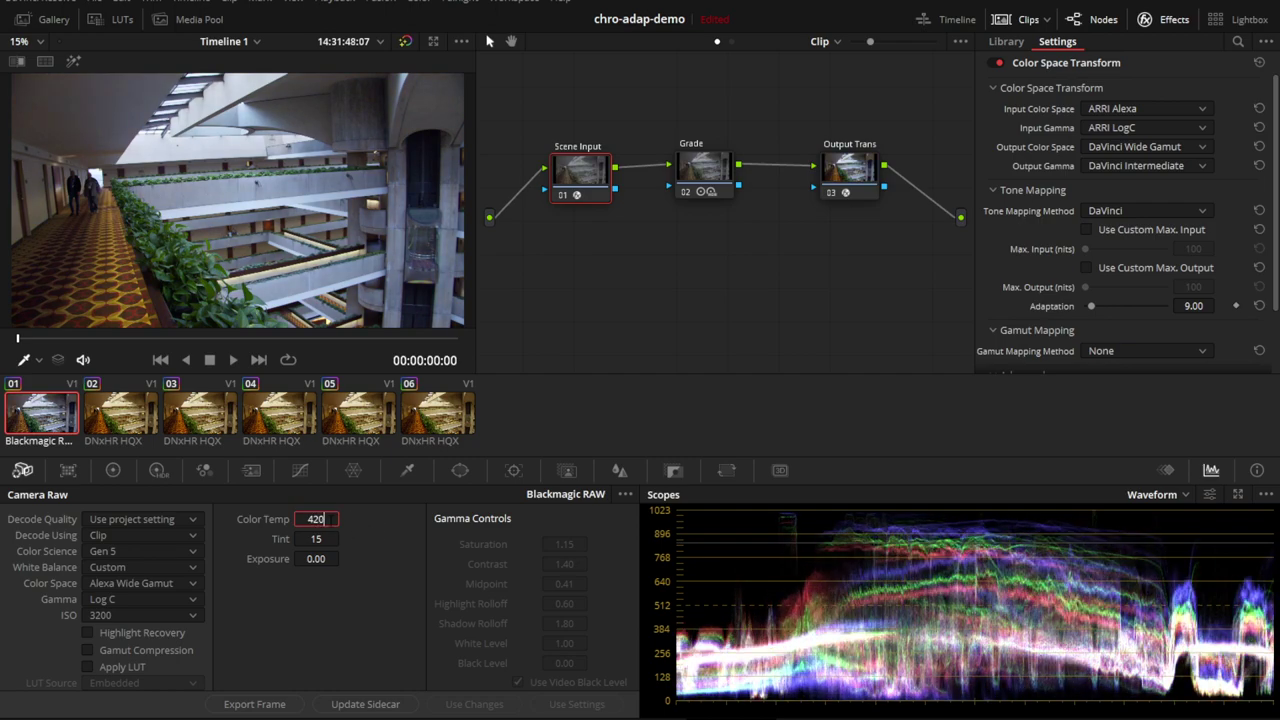
key(Return)
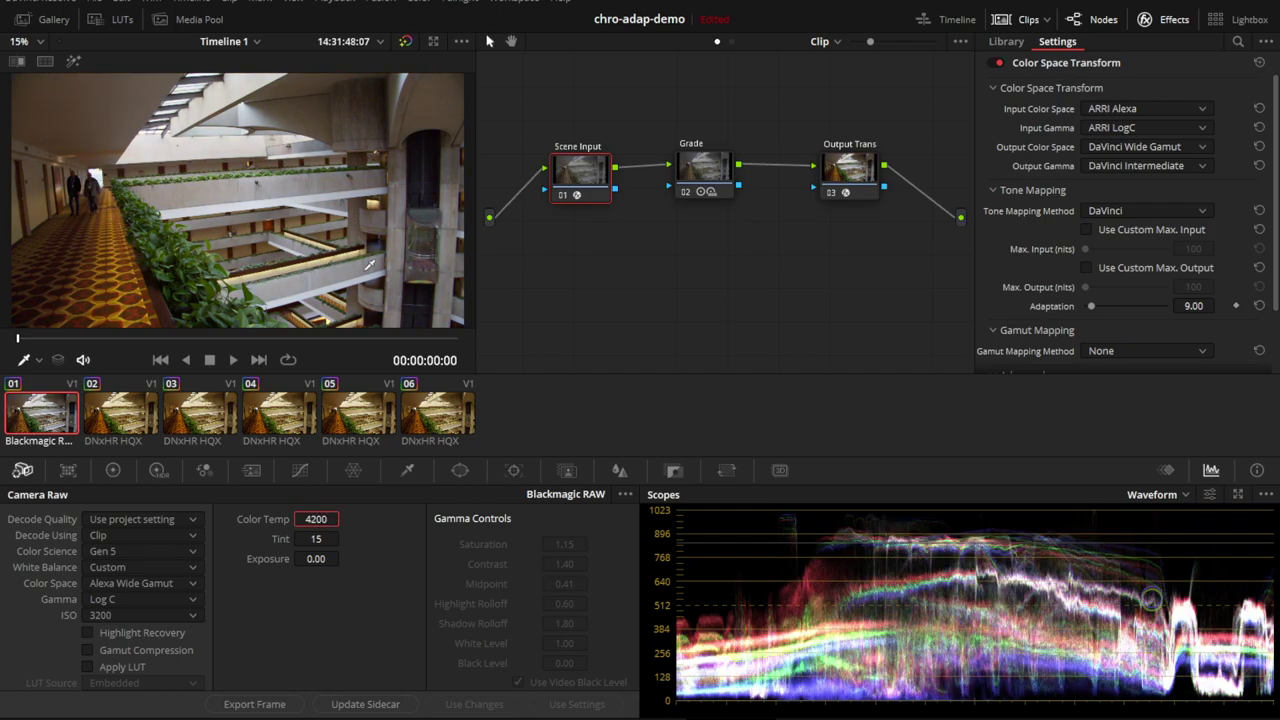
key(alt+f)
drag(40, 689, 5, 678)
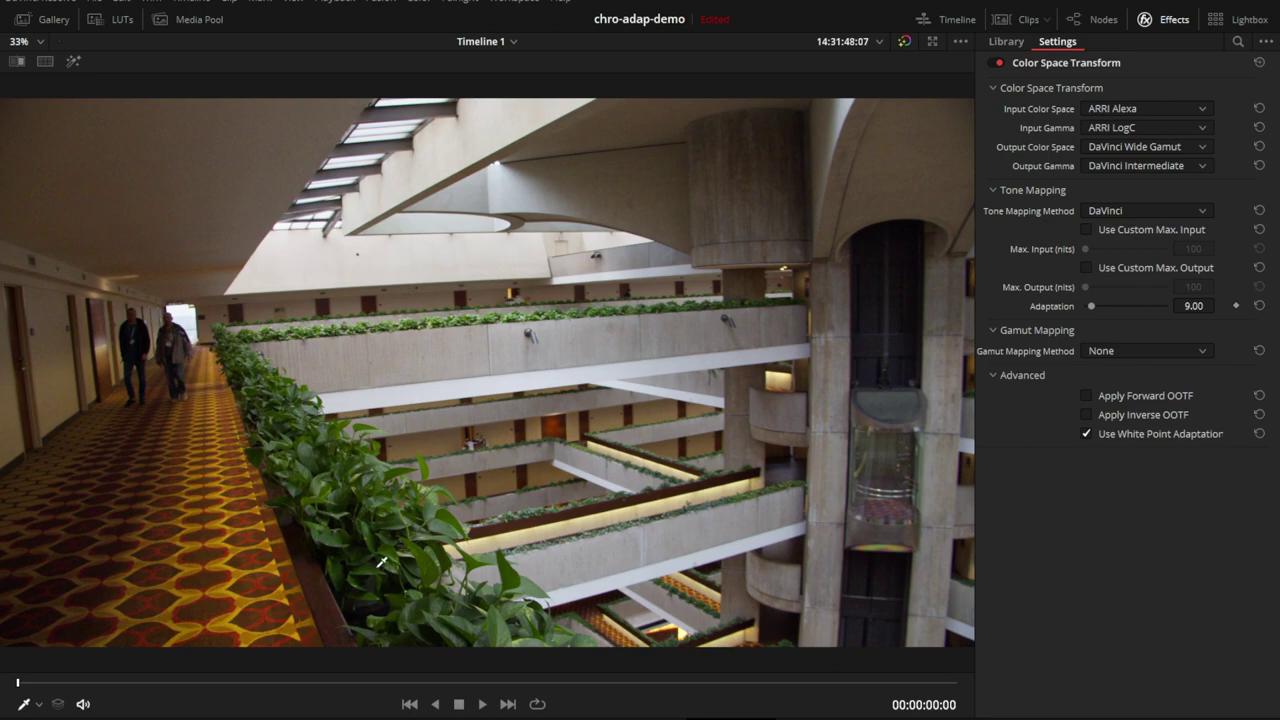
- Leave Enhanced Viewer, check the Scene Input CST output gamma choices unchanged, and select the Grade node
key(alt+f)
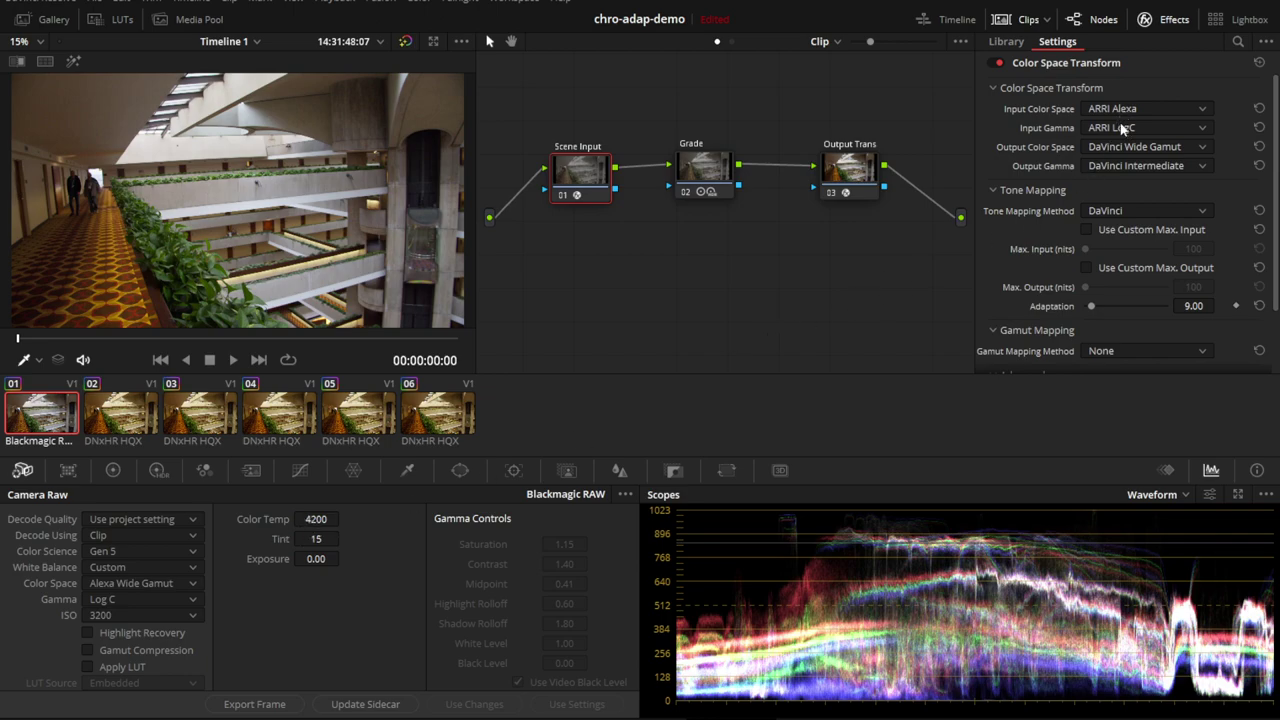
drag(595, 175, 597, 174)
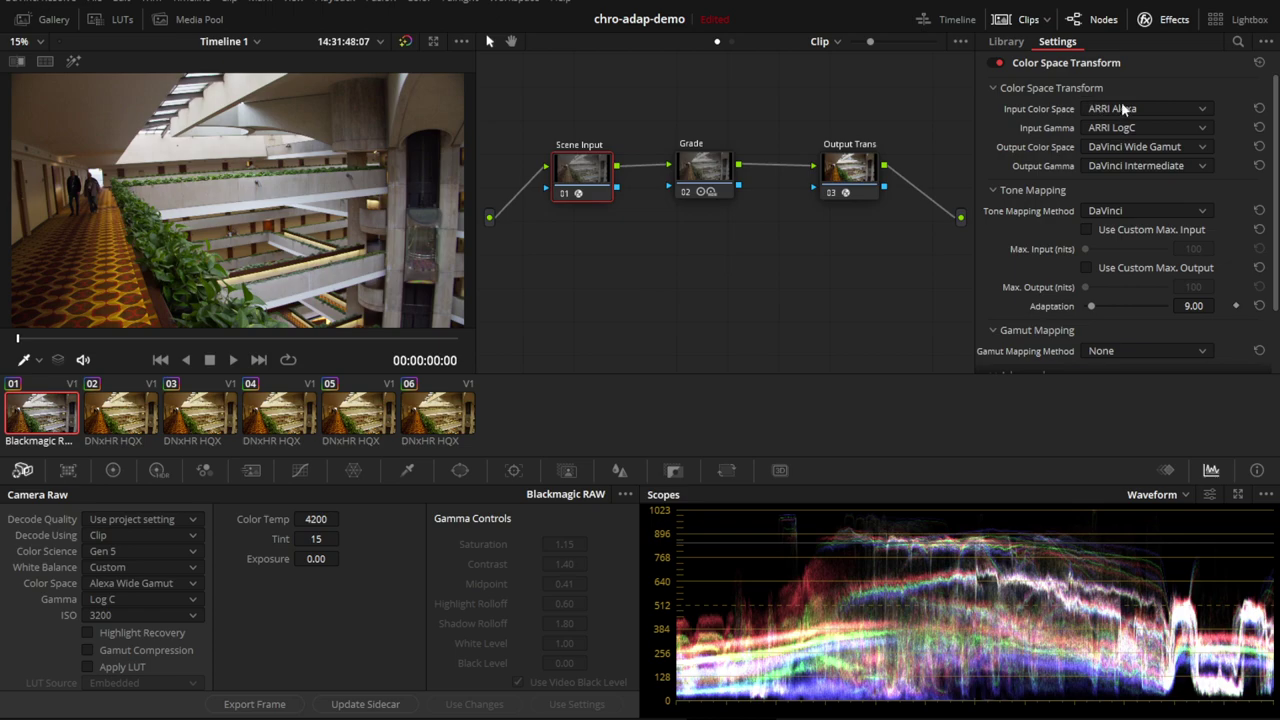
click(1115, 165)
click(1145, 168)
drag(718, 172, 697, 197)
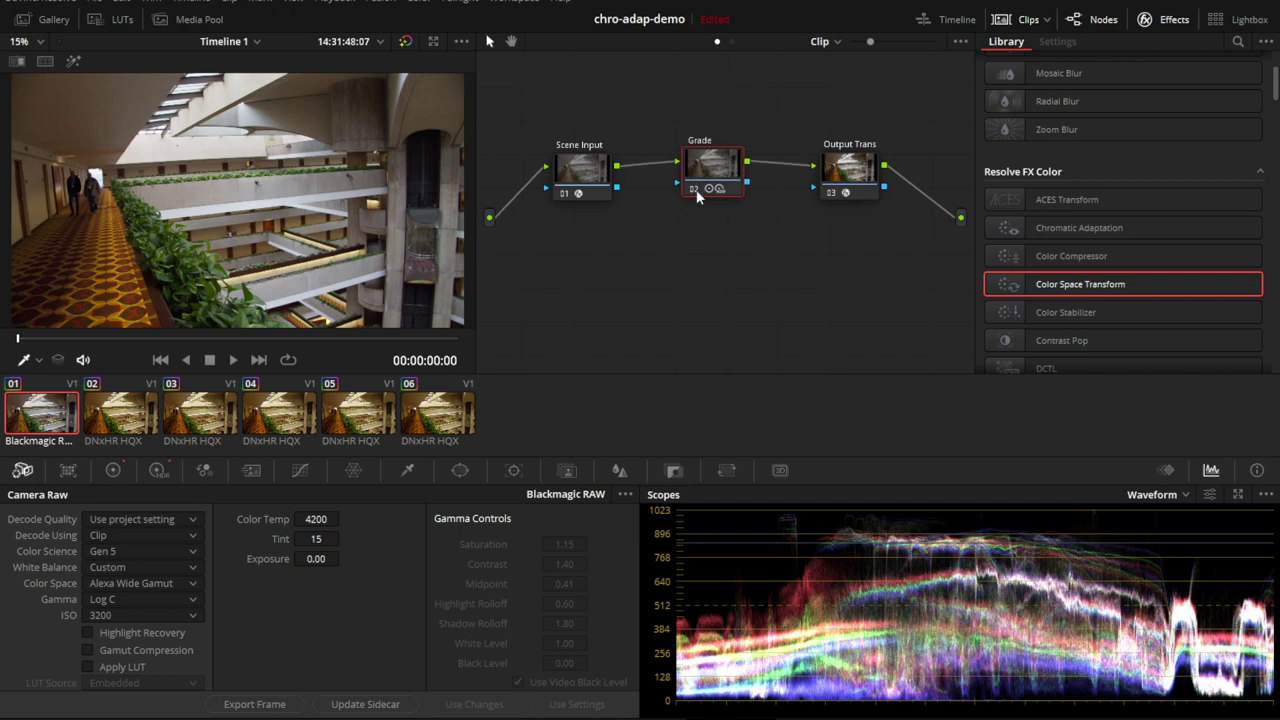
key(ctrl+d)
key(ctrl+d)
key(ctrl+d)
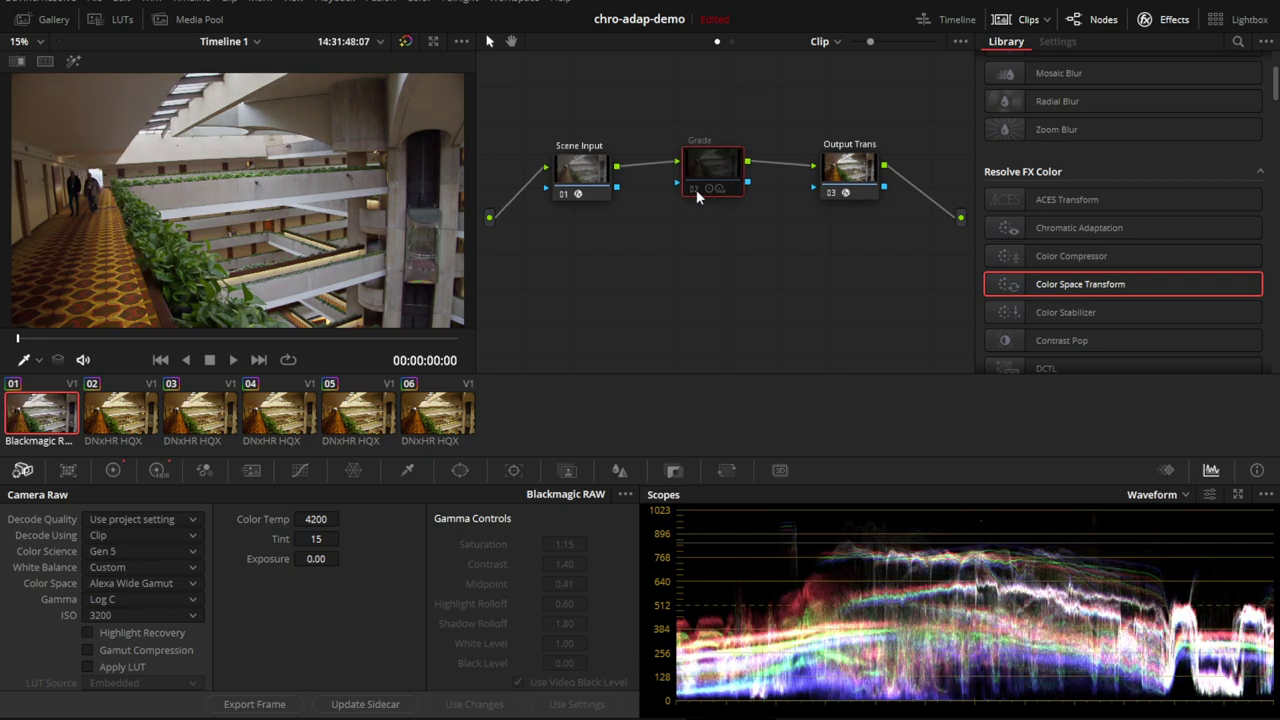
key(ctrl+d)
key(ctrl+d)
key(ctrl+d)
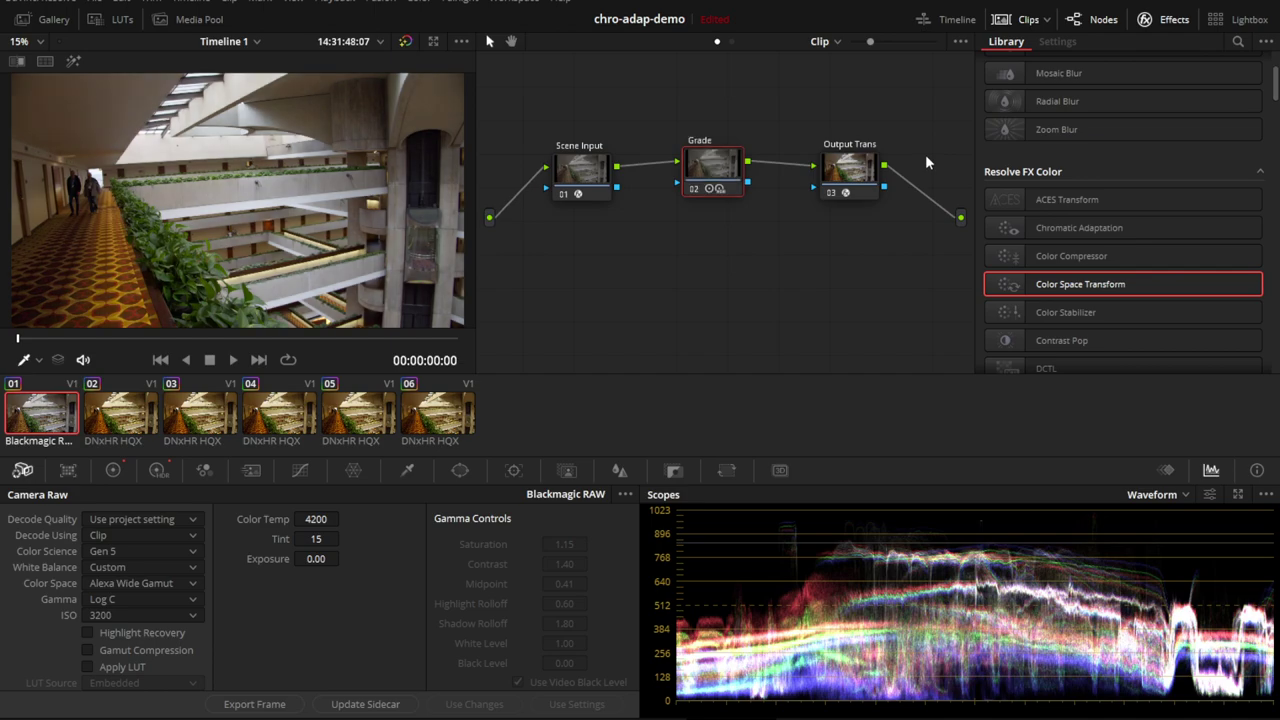
drag(847, 168, 857, 166)
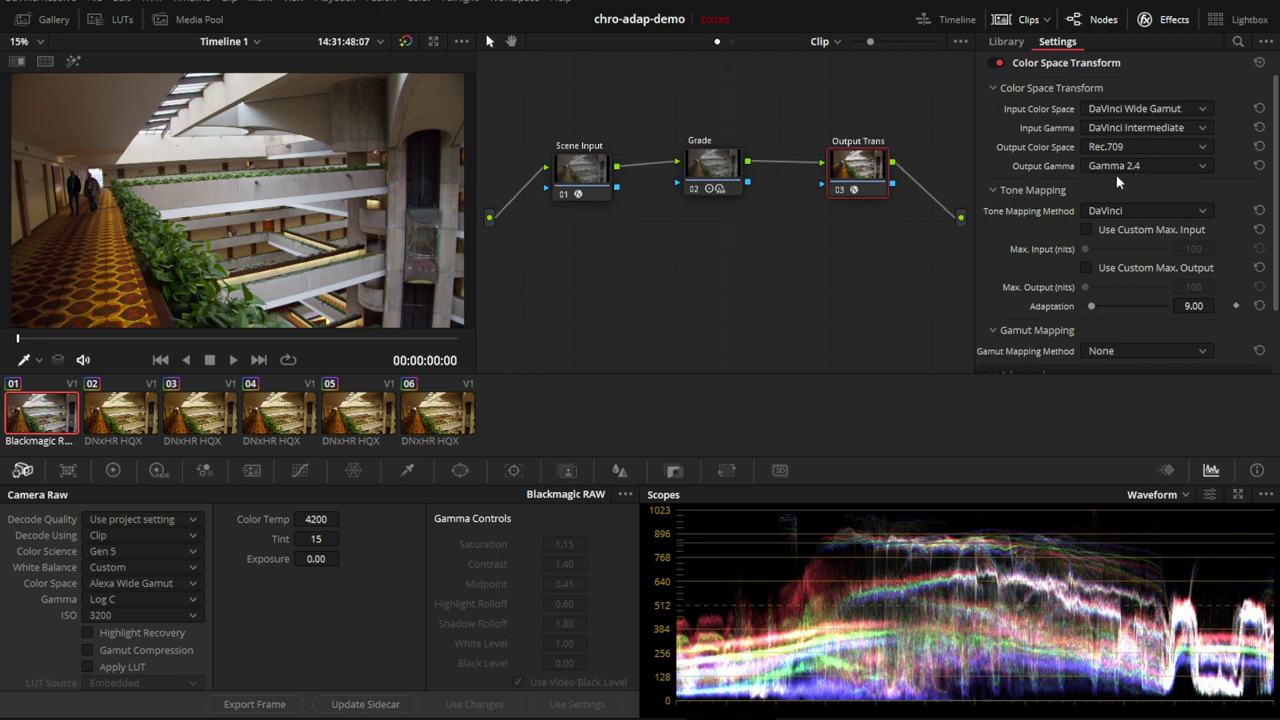
click(716, 172)
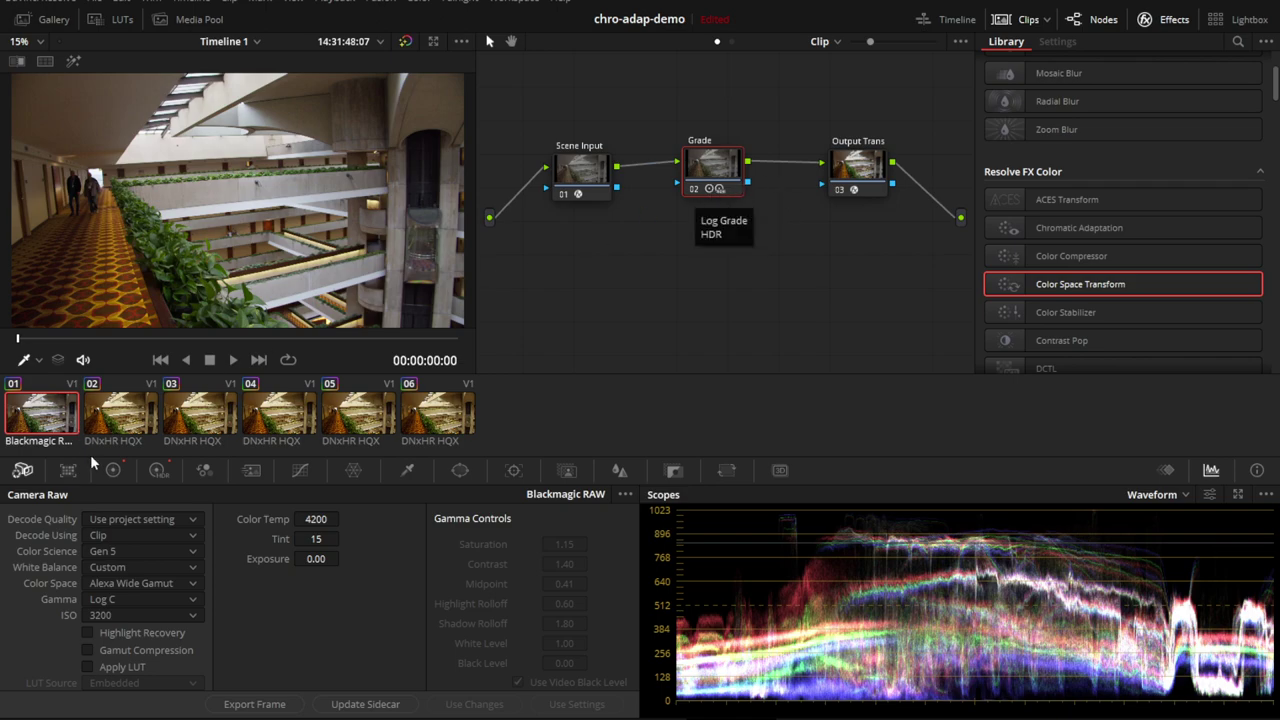
click(113, 470)
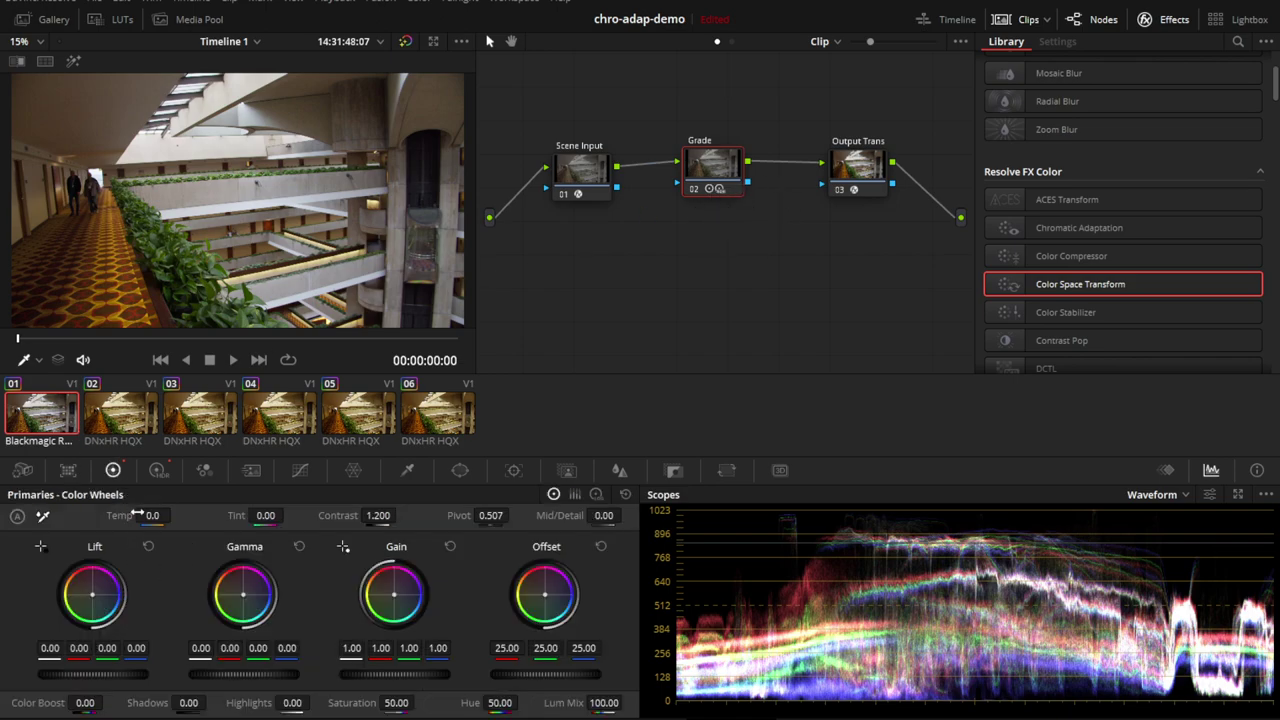
click(157, 470)
click(22, 470)
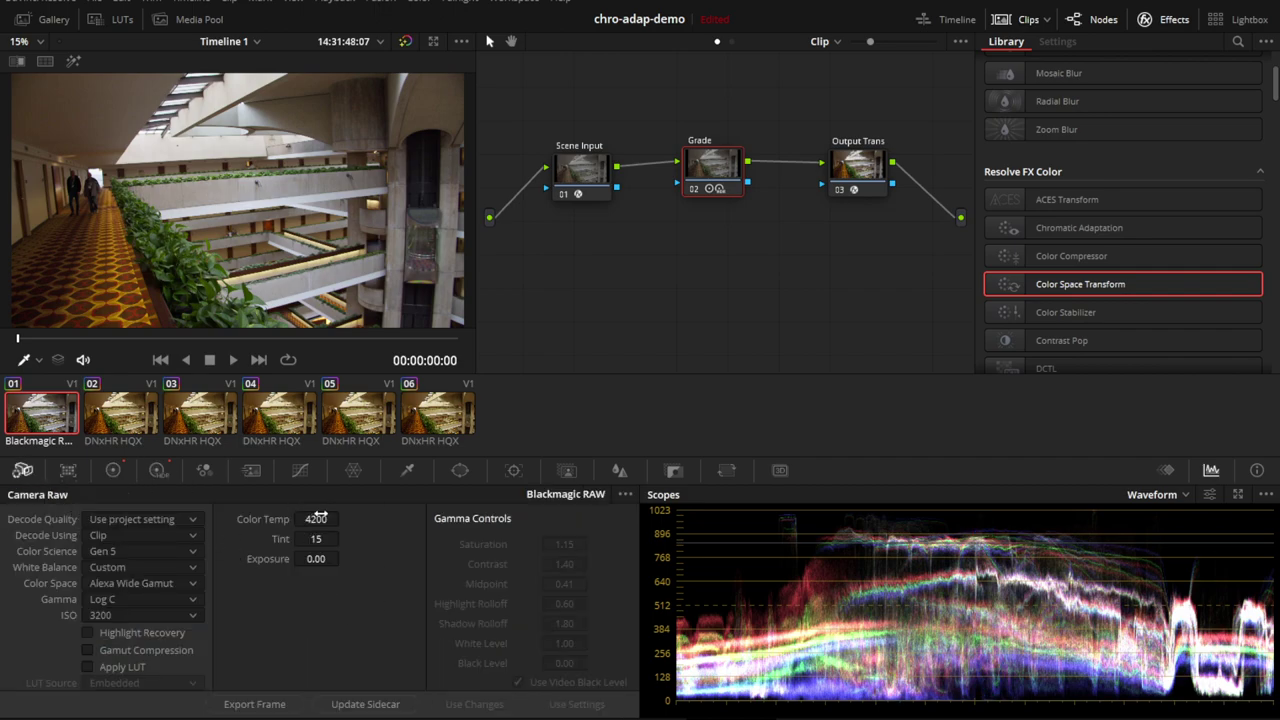
click(127, 430)
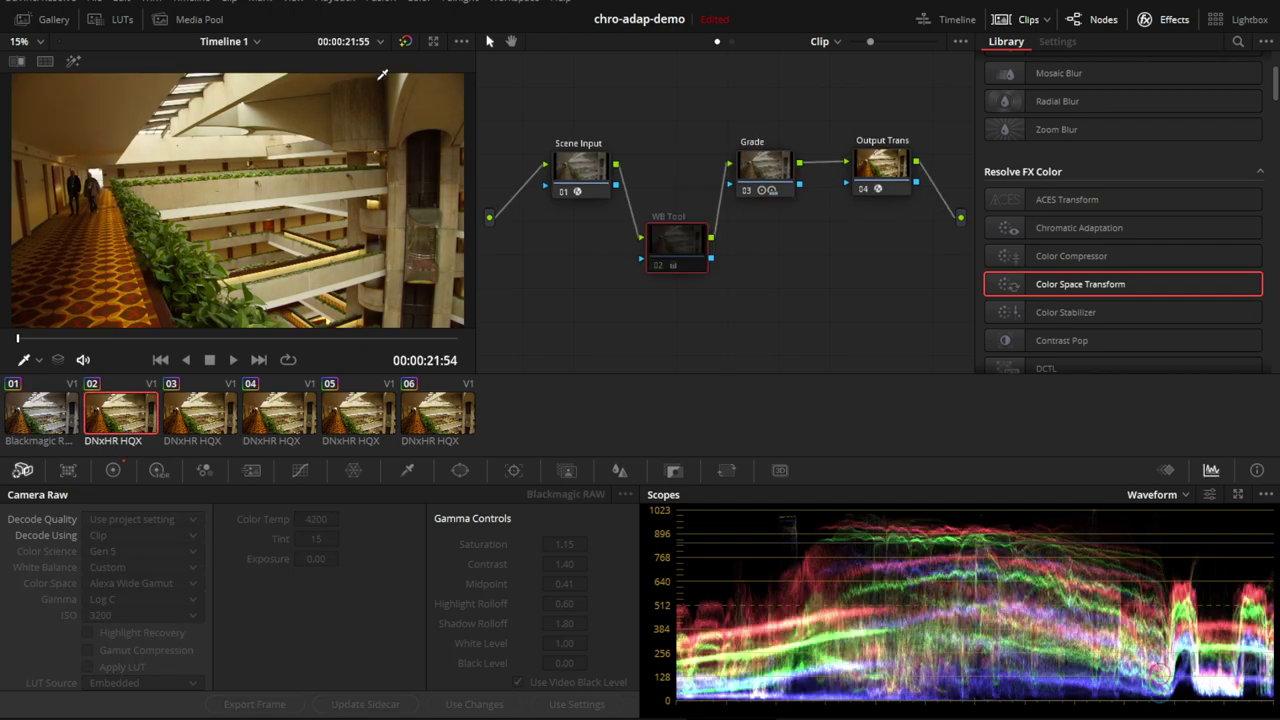
click(433, 41)
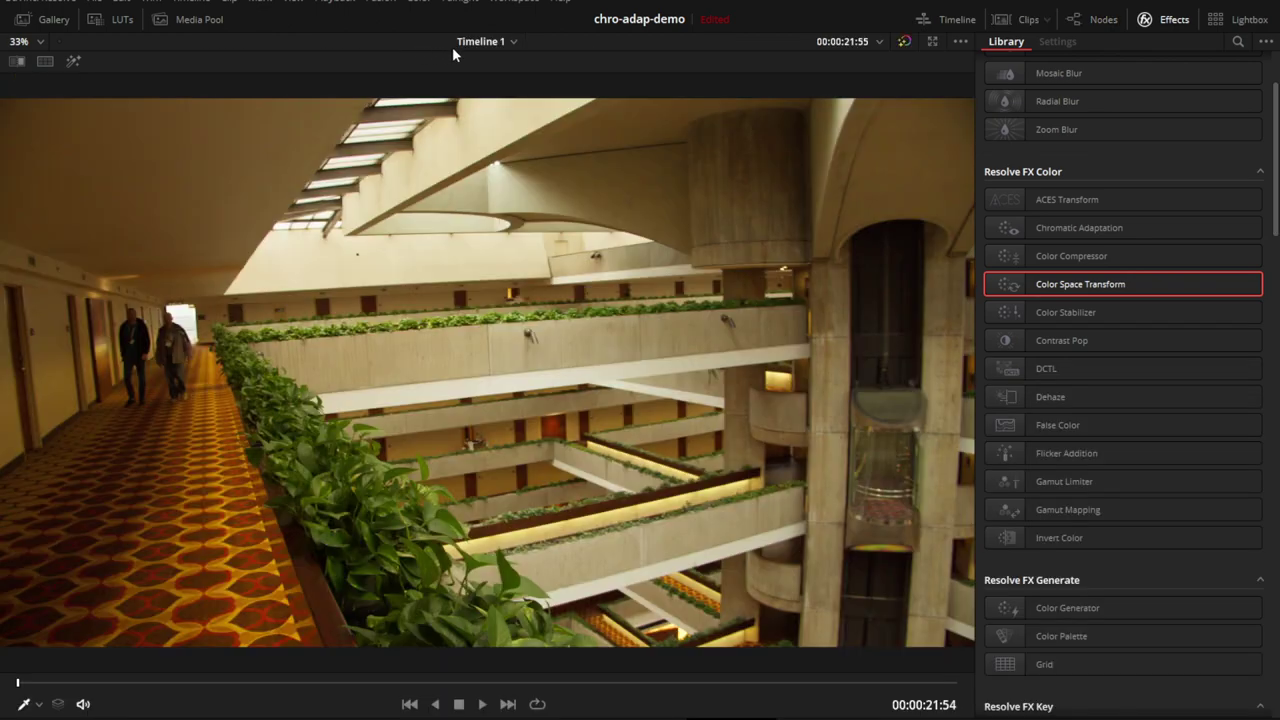
click(904, 41)
click(904, 41)
click(932, 41)
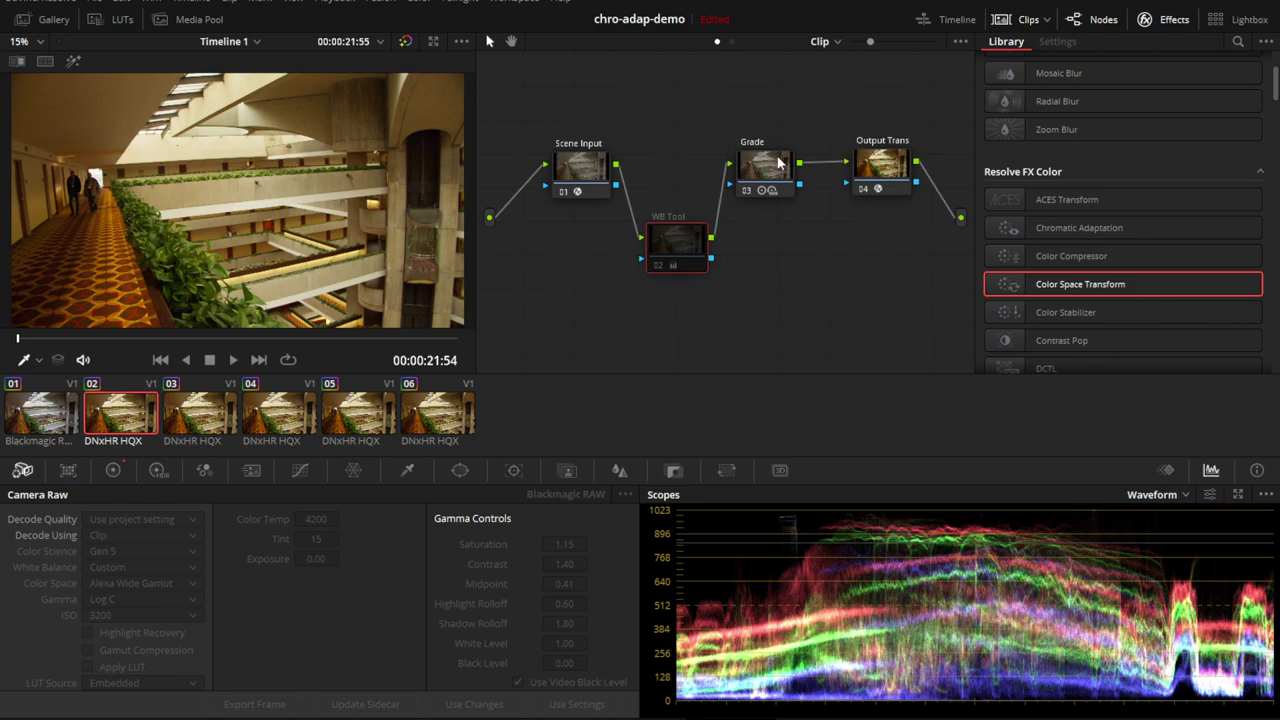
click(566, 172)
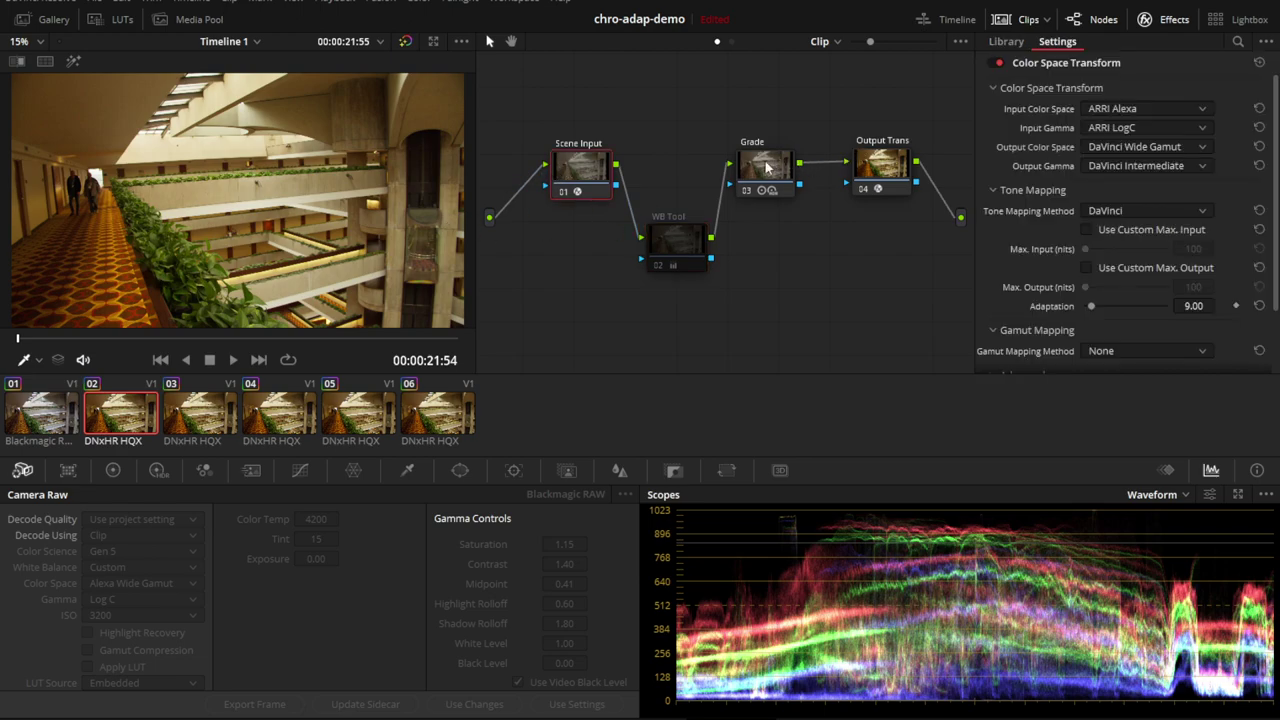
click(766, 167)
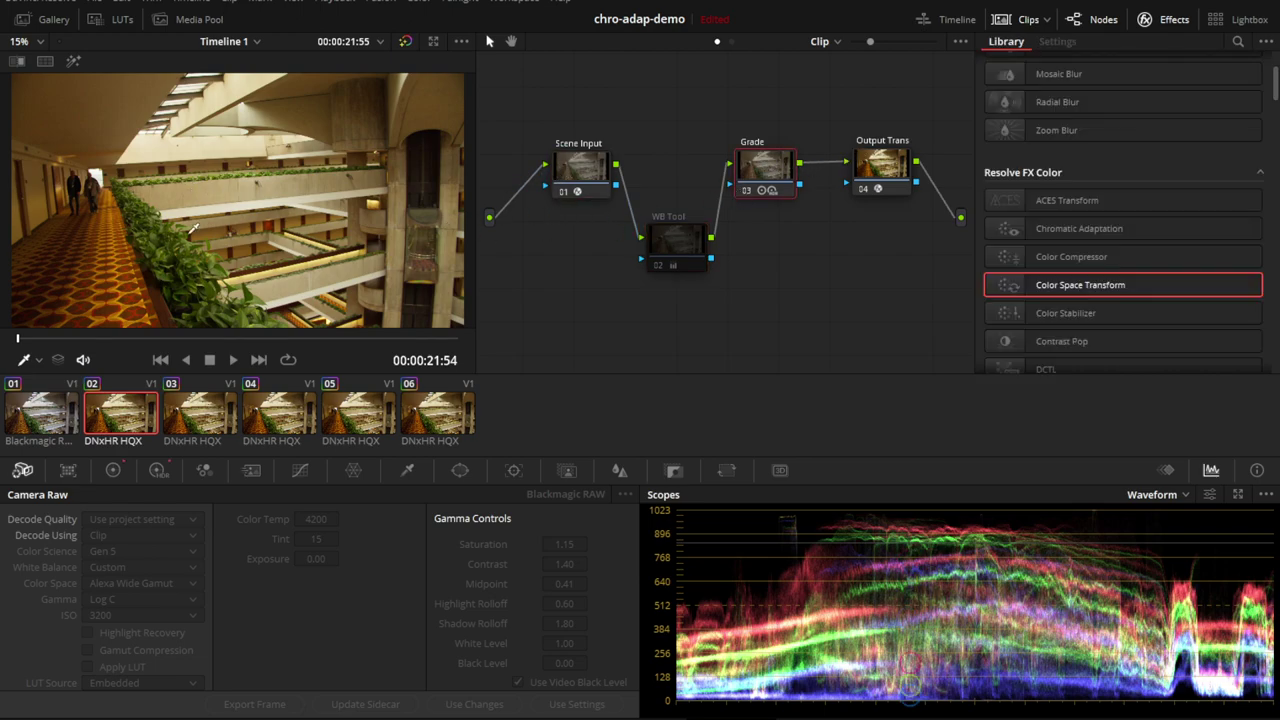
click(65, 416)
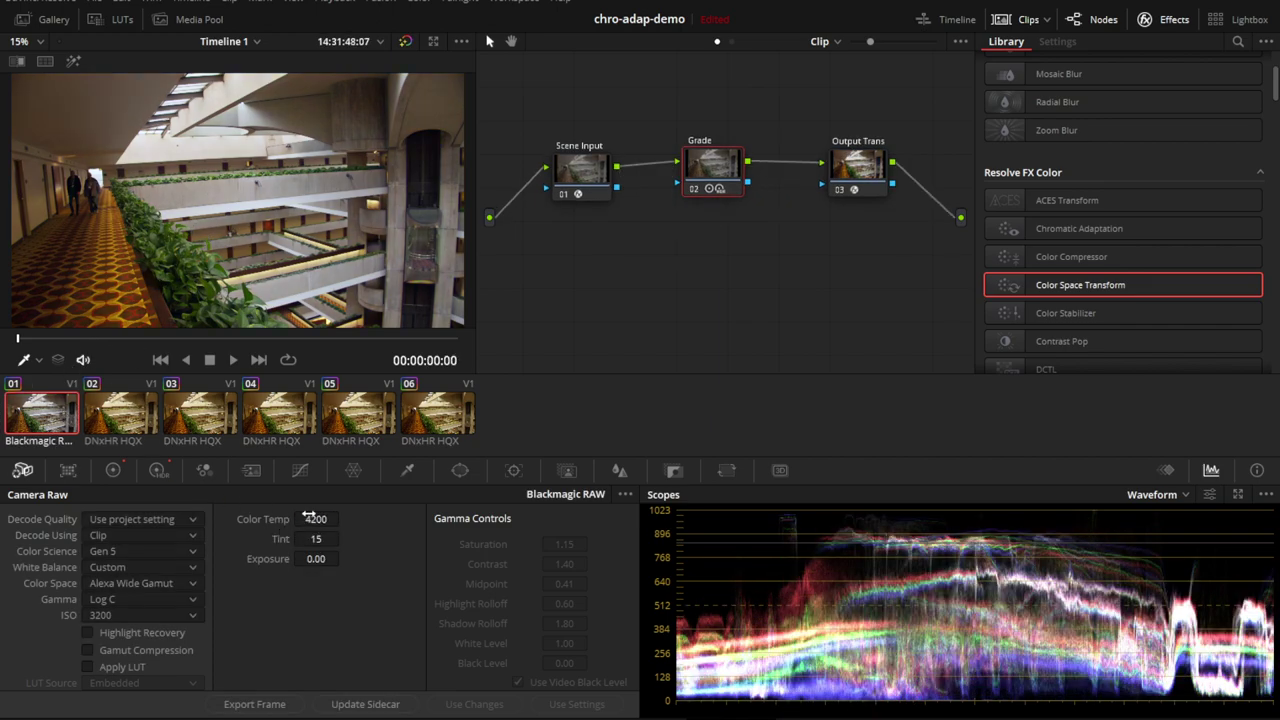
click(140, 410)
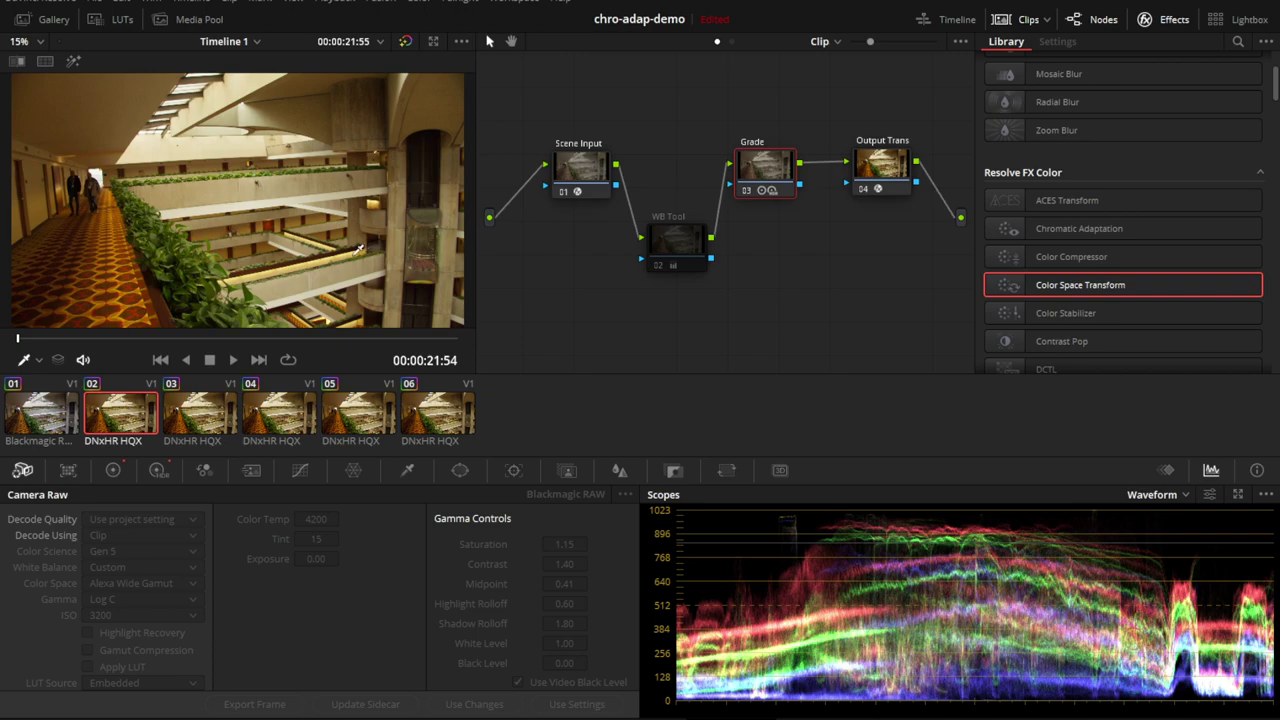
click(215, 430)
click(279, 426)
click(197, 434)
click(136, 430)
click(64, 420)
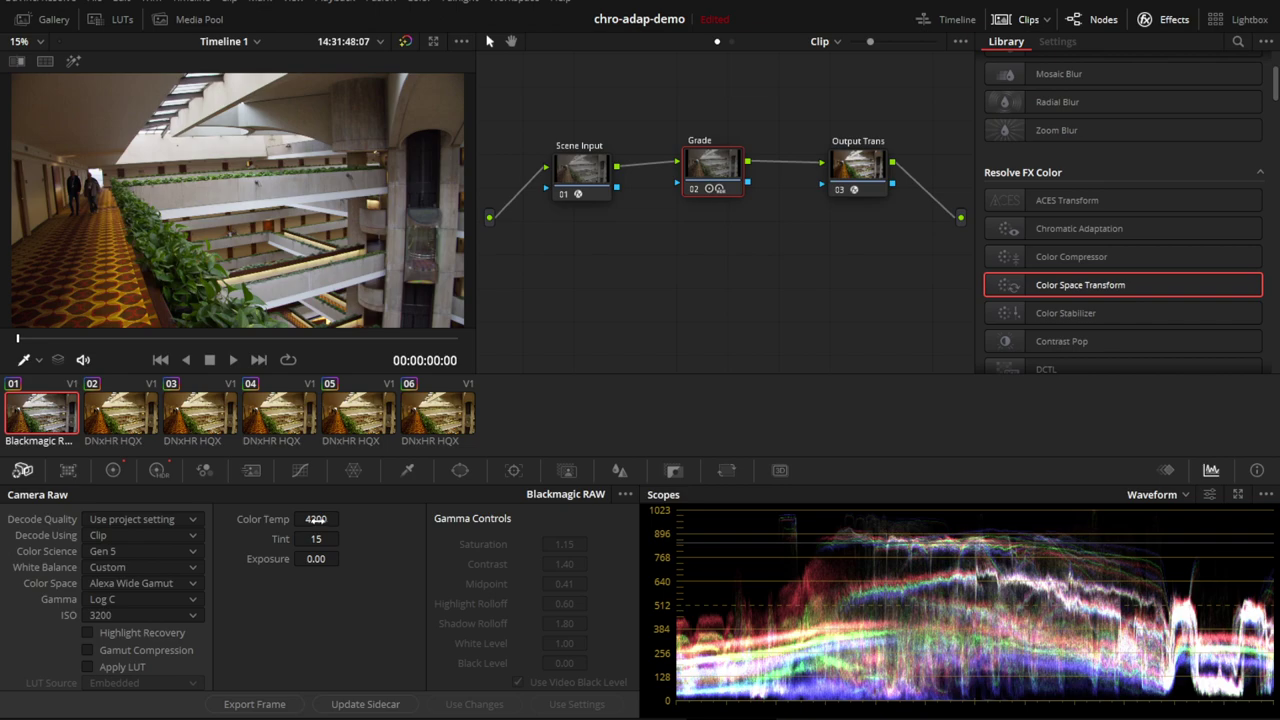
drag(316, 519, 329, 519)
key(BackSpace)
key(BackSpace)
text(00)
key(Return)
click(120, 410)
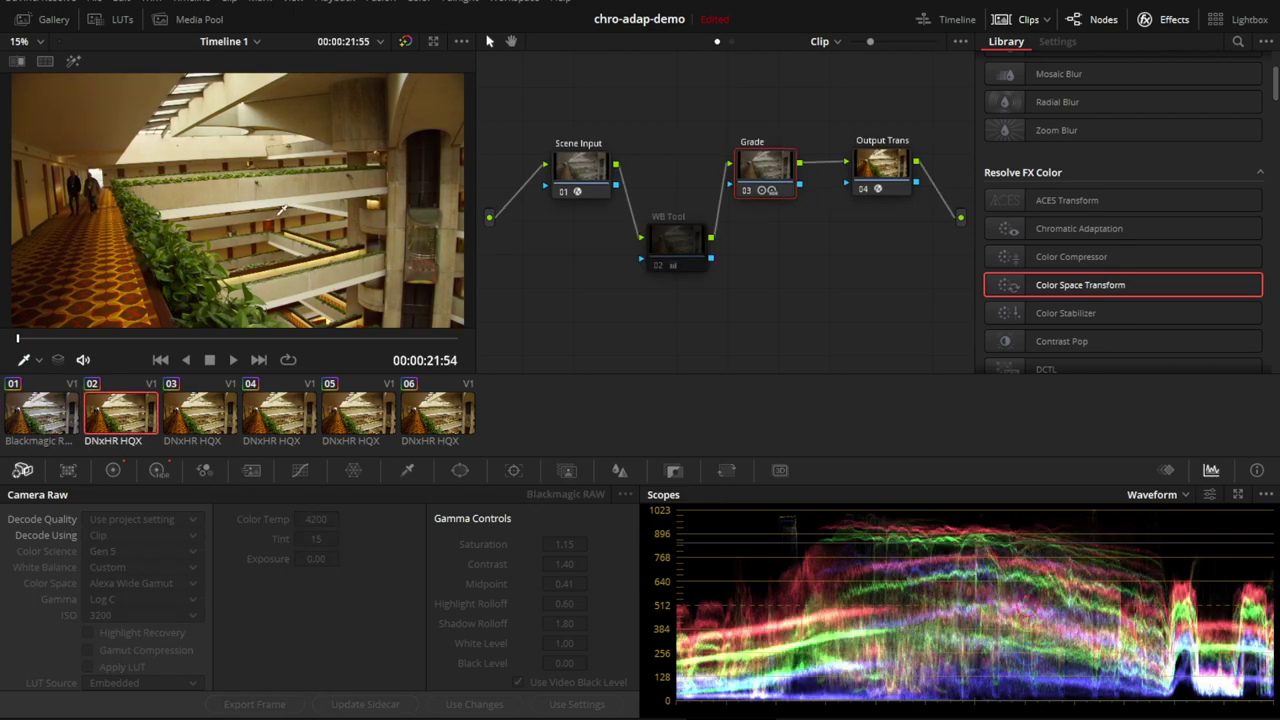
click(57, 430)
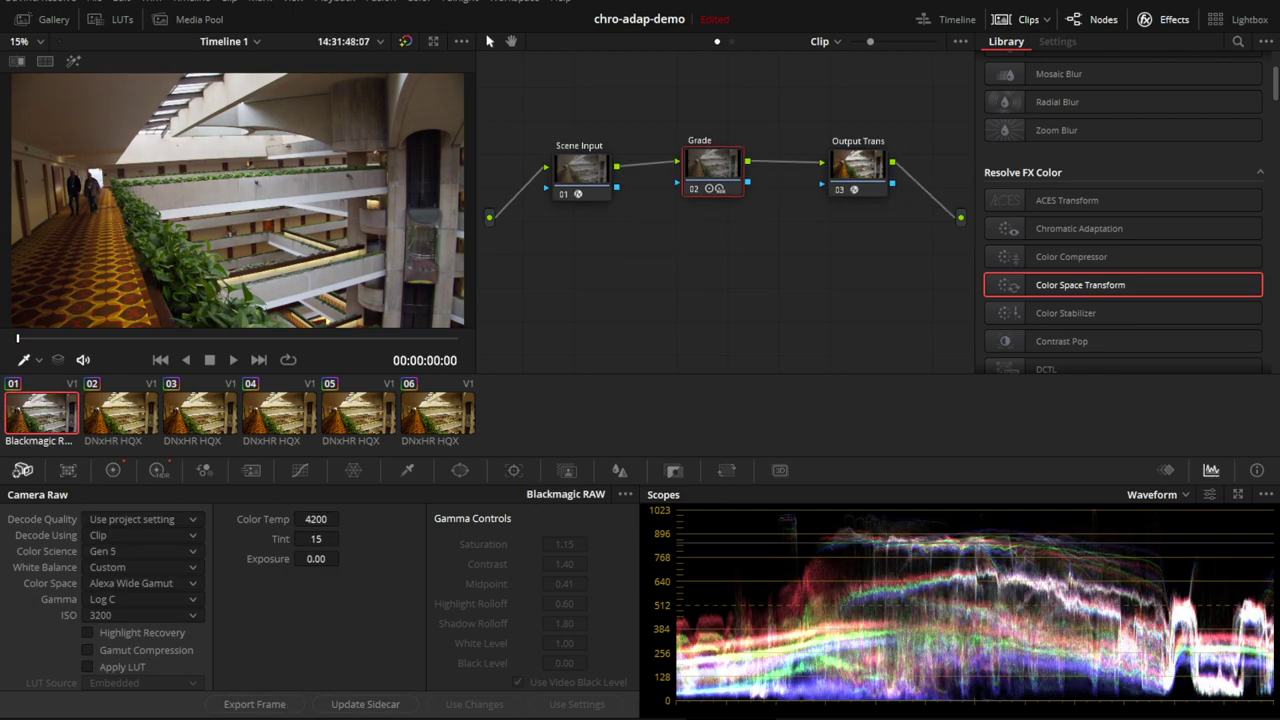
key(alt+Tab)
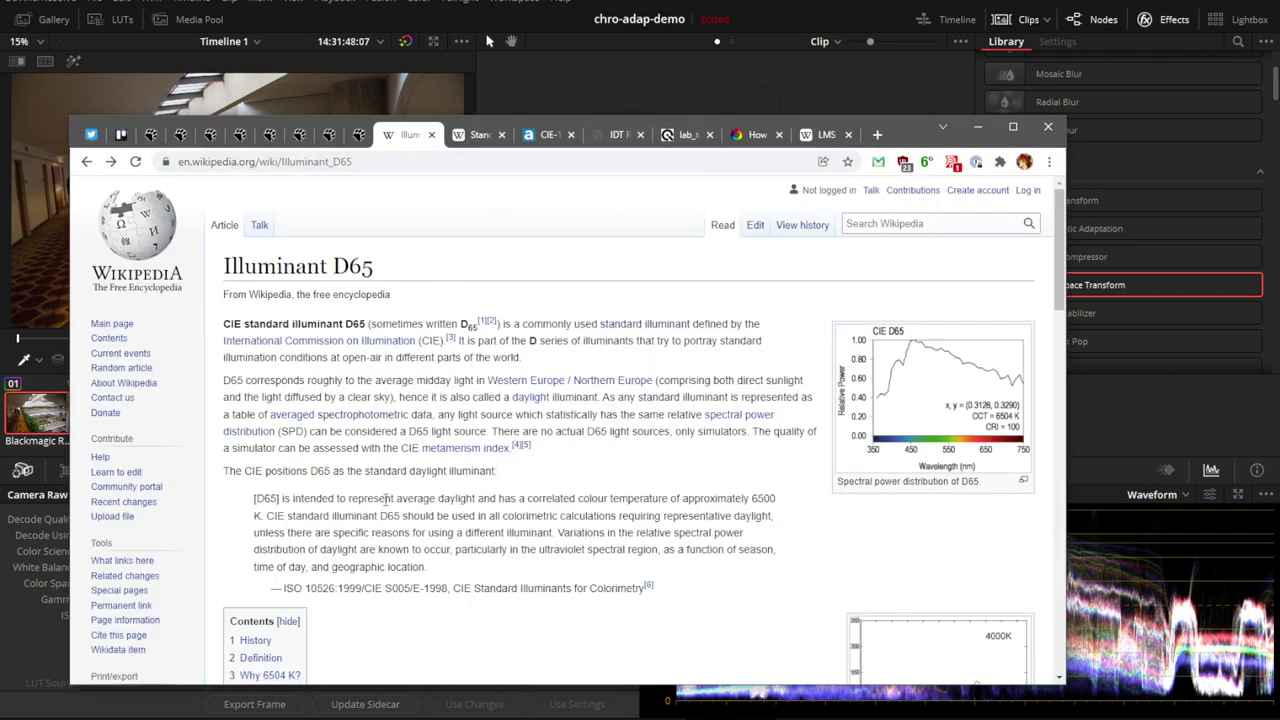
- Enlarge the D65 spectral power plot and glance at the IDT report, test bench and CIE diagram tabs
scroll(495, 440, down, 4)
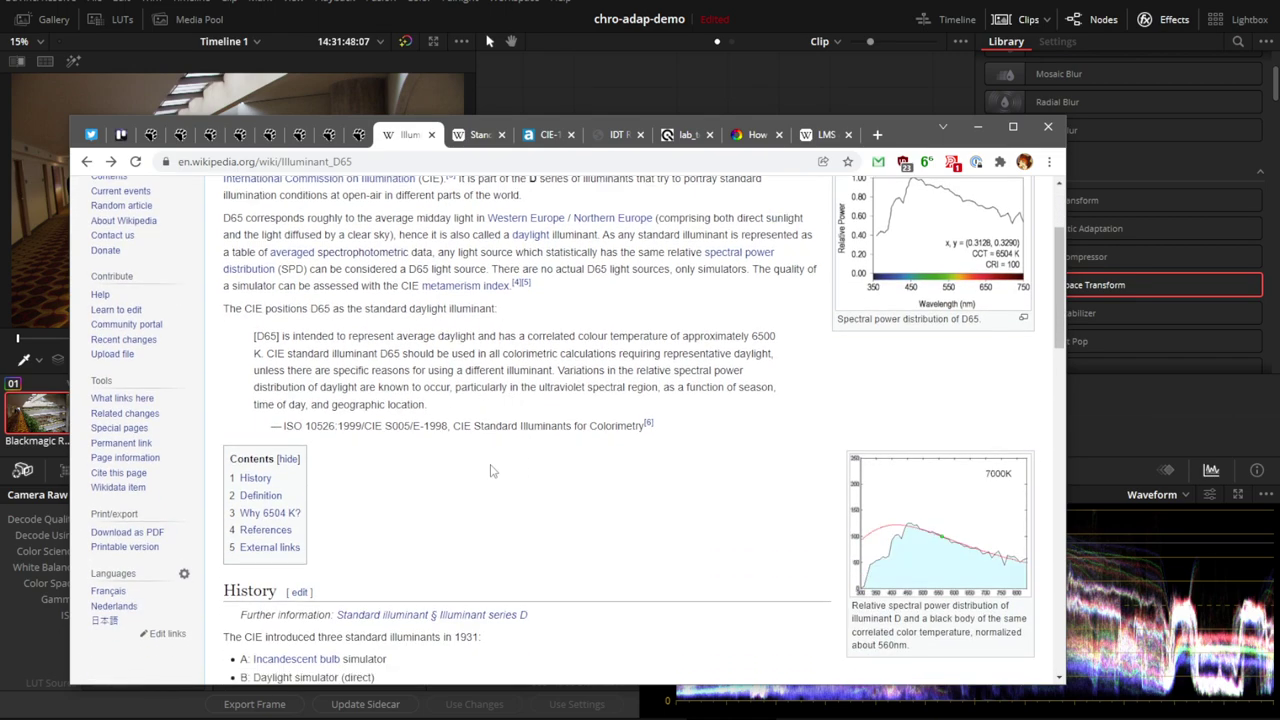
scroll(582, 444, up, 2)
scroll(582, 444, up, 3)
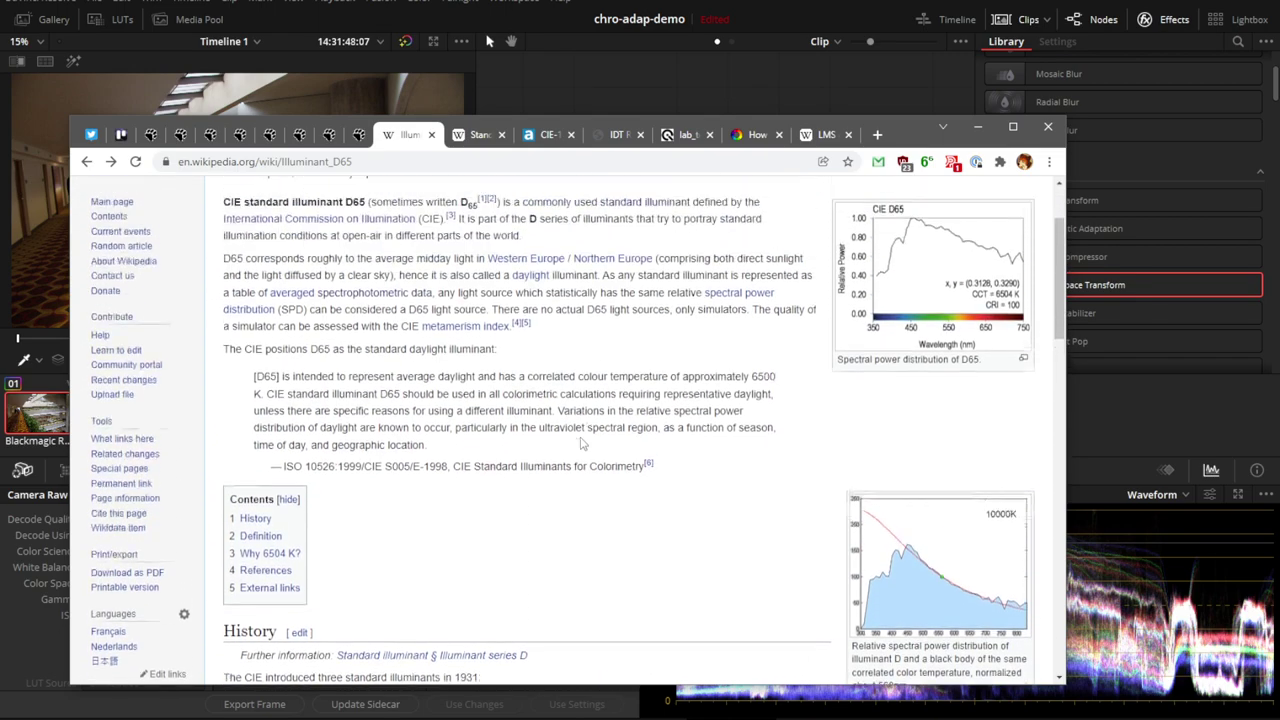
click(903, 390)
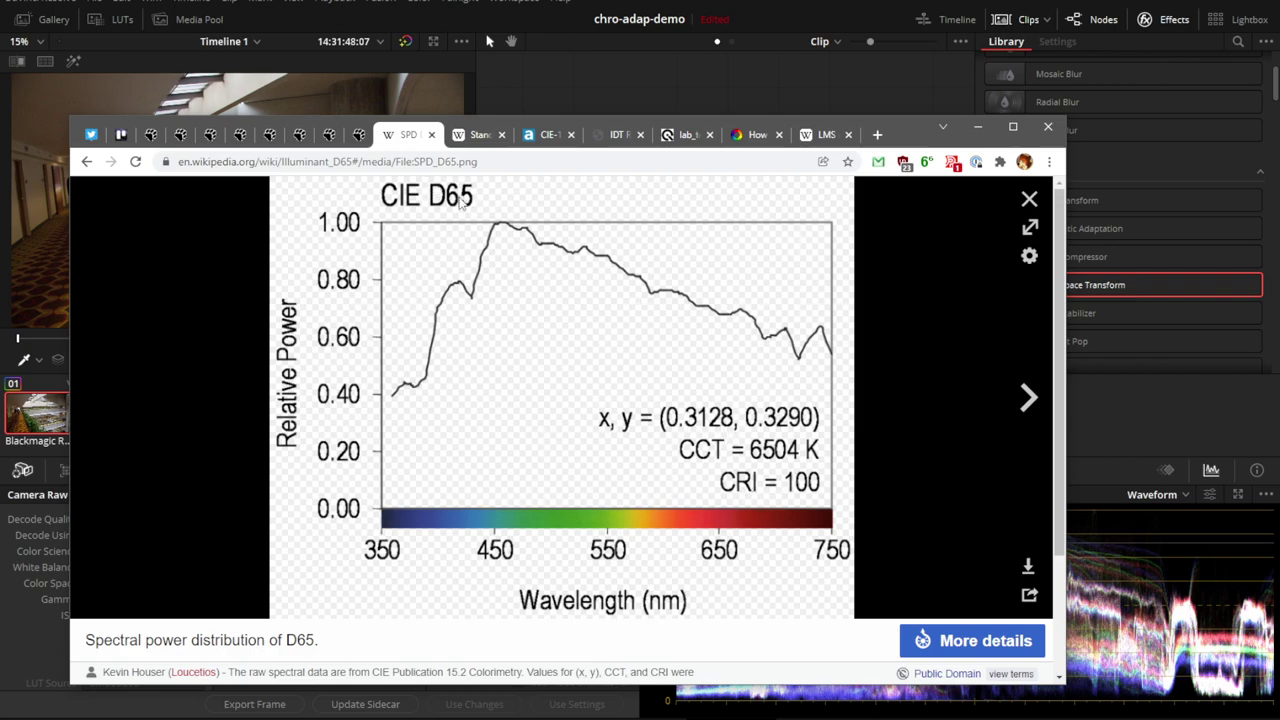
click(610, 138)
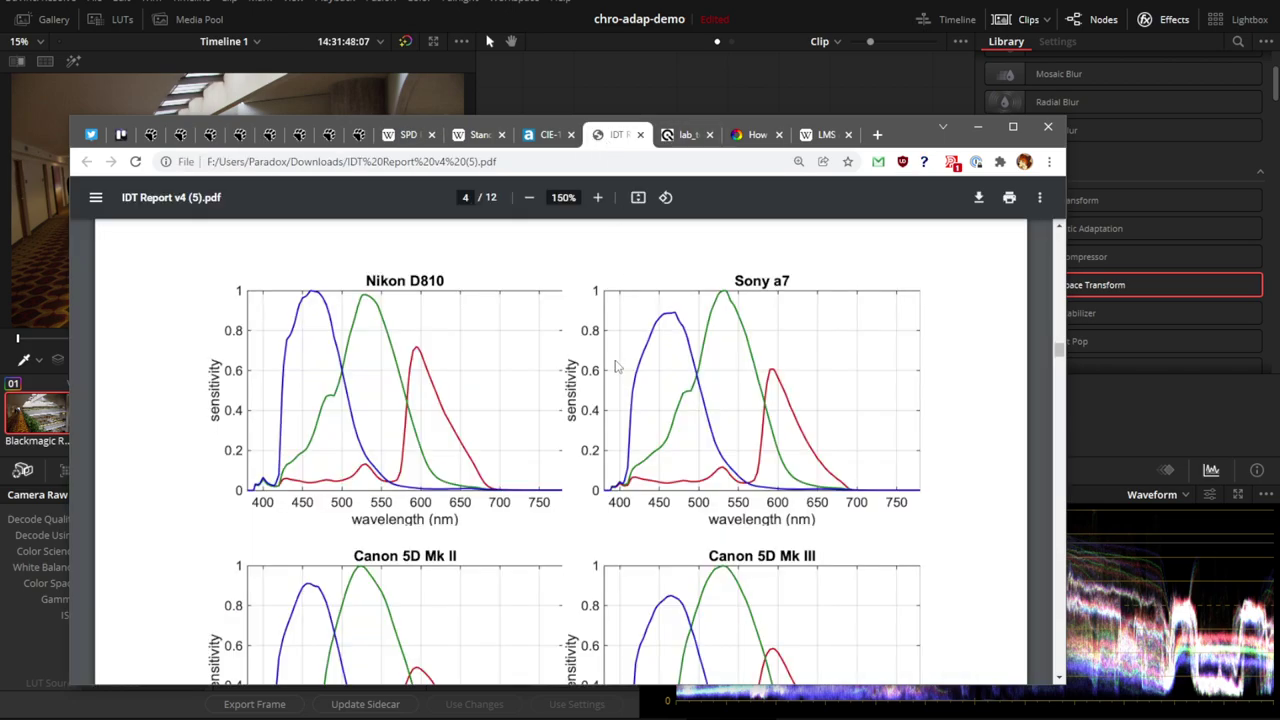
click(690, 137)
click(548, 135)
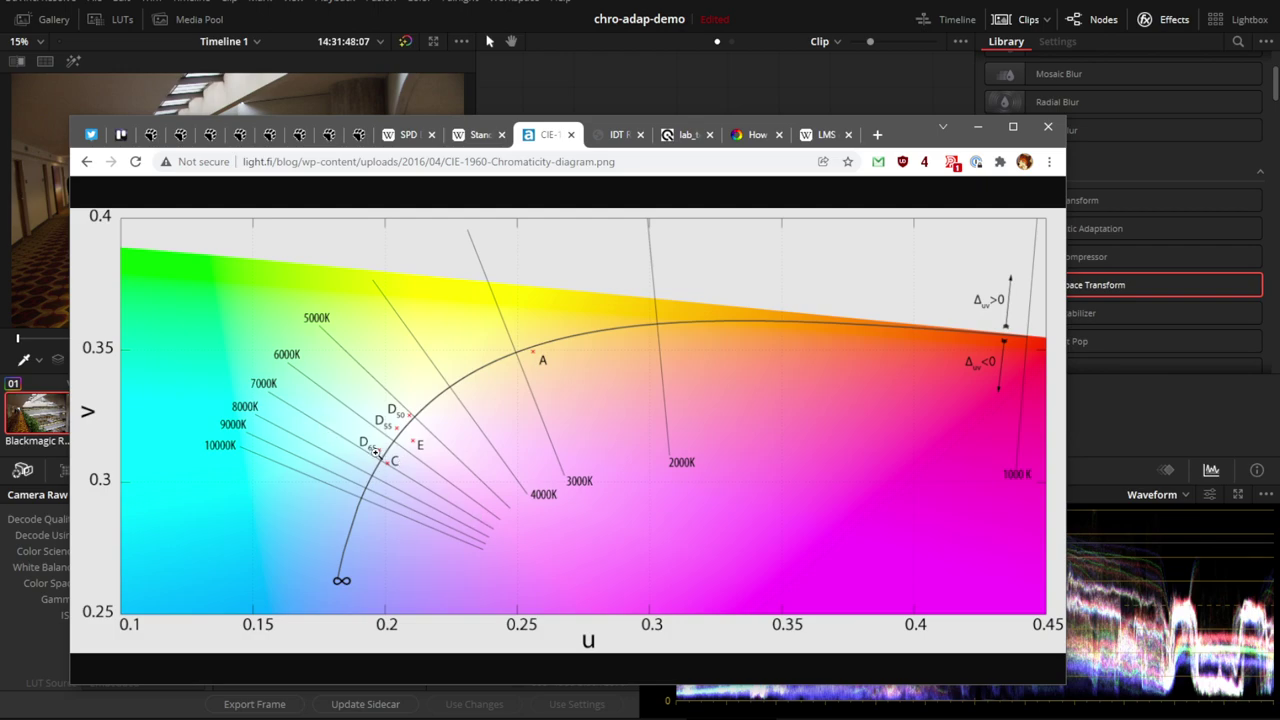
click(398, 140)
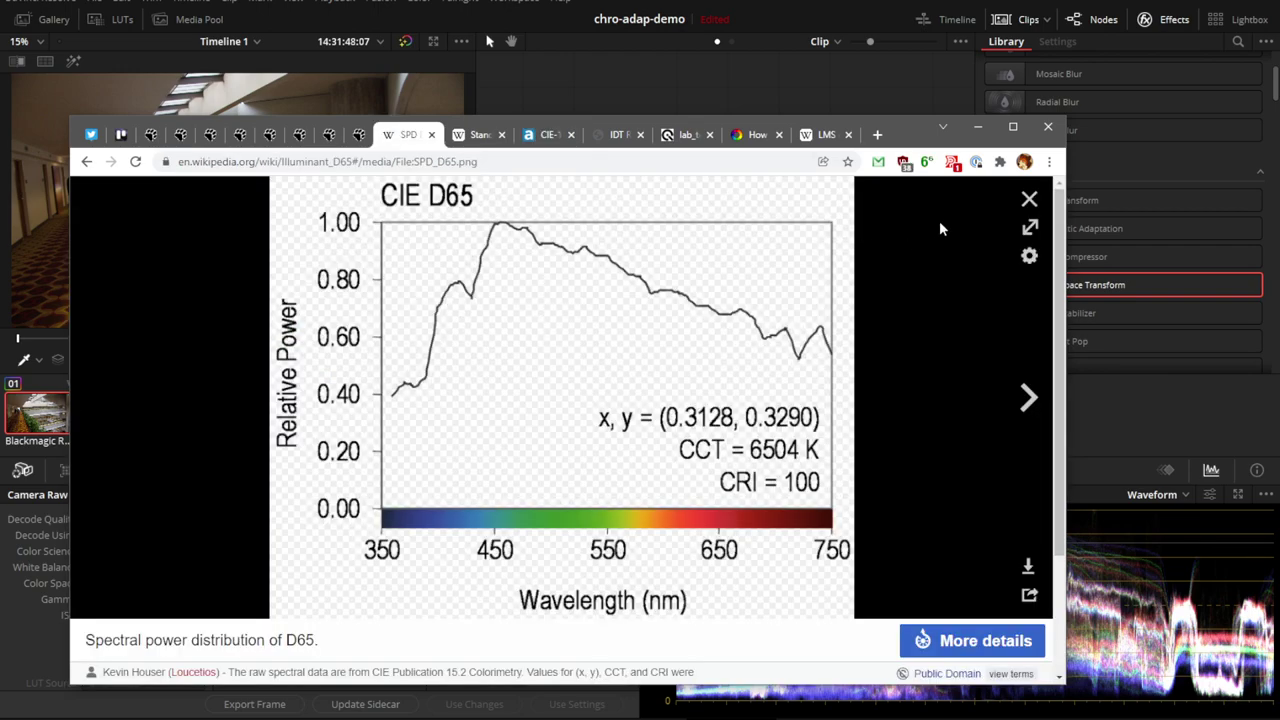
click(1029, 199)
- Read the Western Europe daylight passage and the white-points table, then bring up the IDT Report PDF
drag(655, 381, 476, 381)
click(476, 381)
click(478, 137)
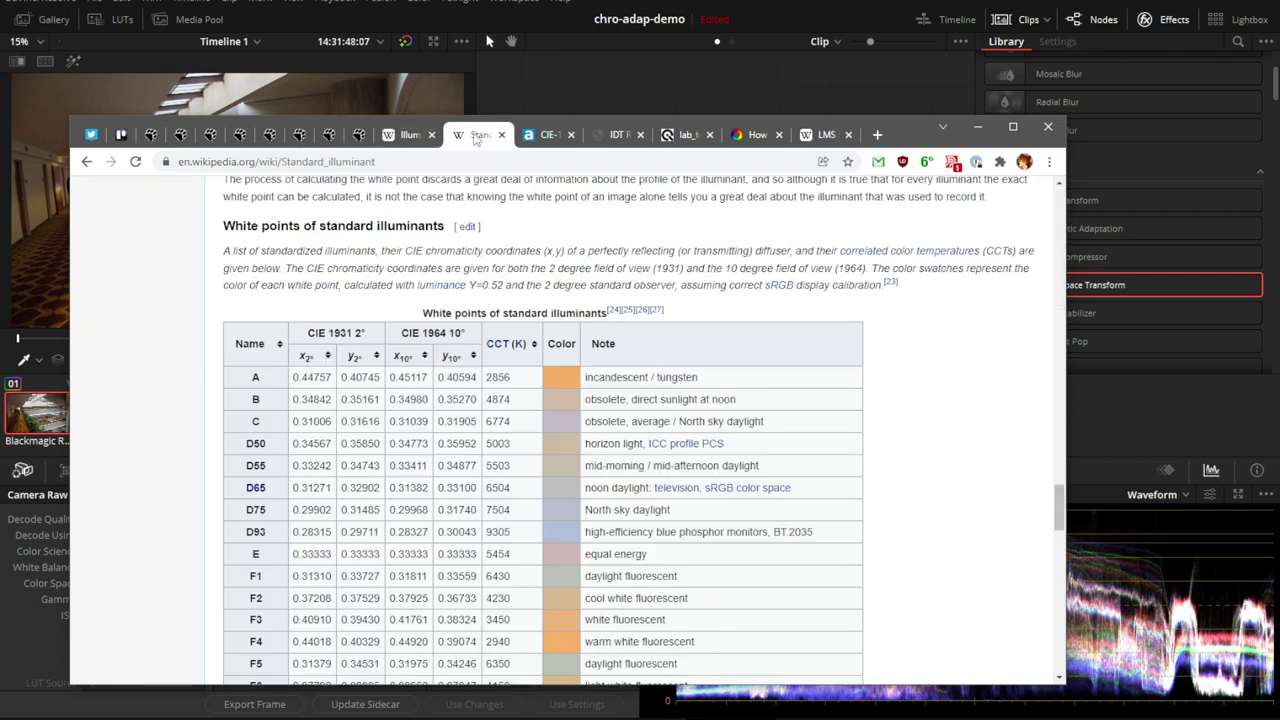
scroll(396, 420, down, 1)
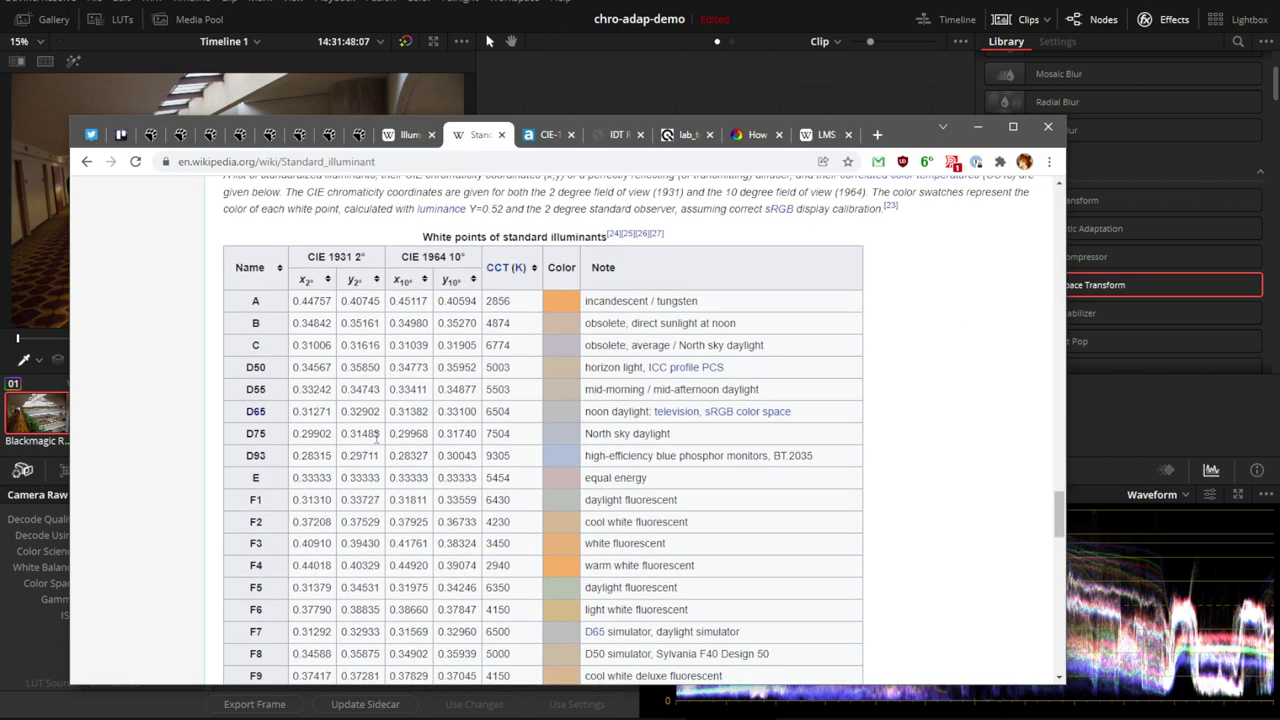
click(615, 137)
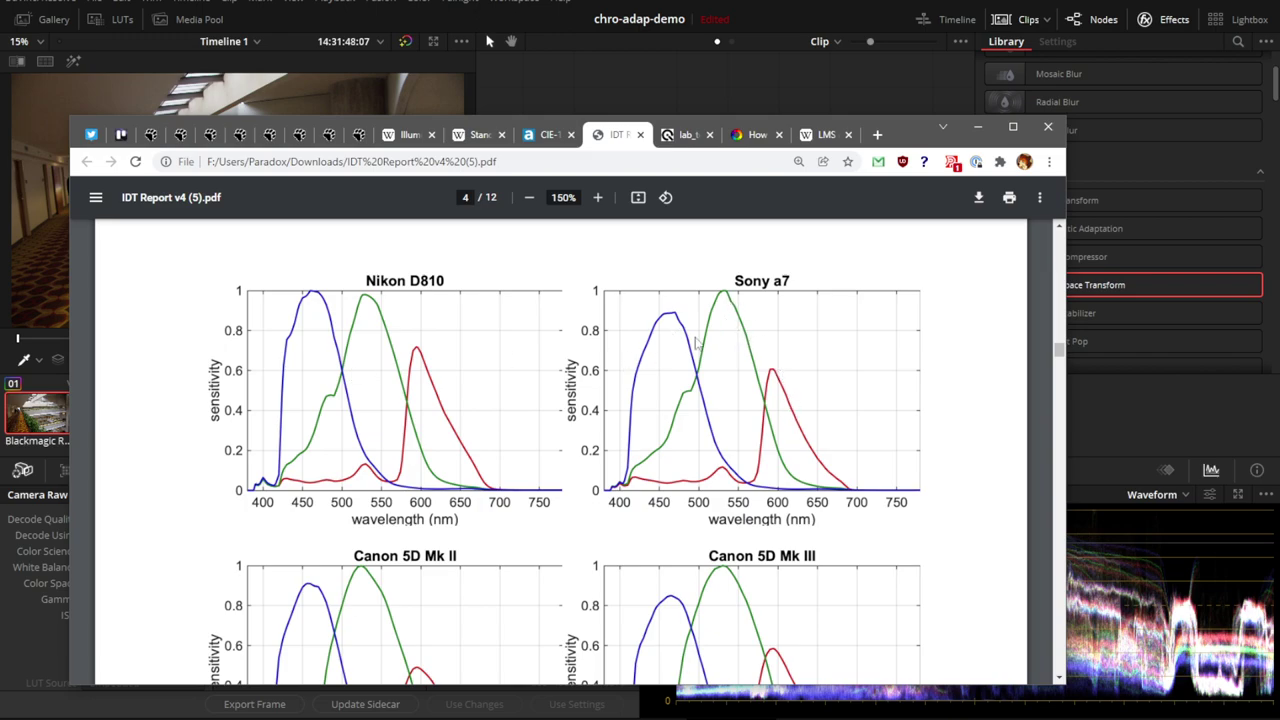
- Scroll through the IDT Report's camera sensitivity figures, then switch to the Paint diagrams window
scroll(627, 358, down, 3)
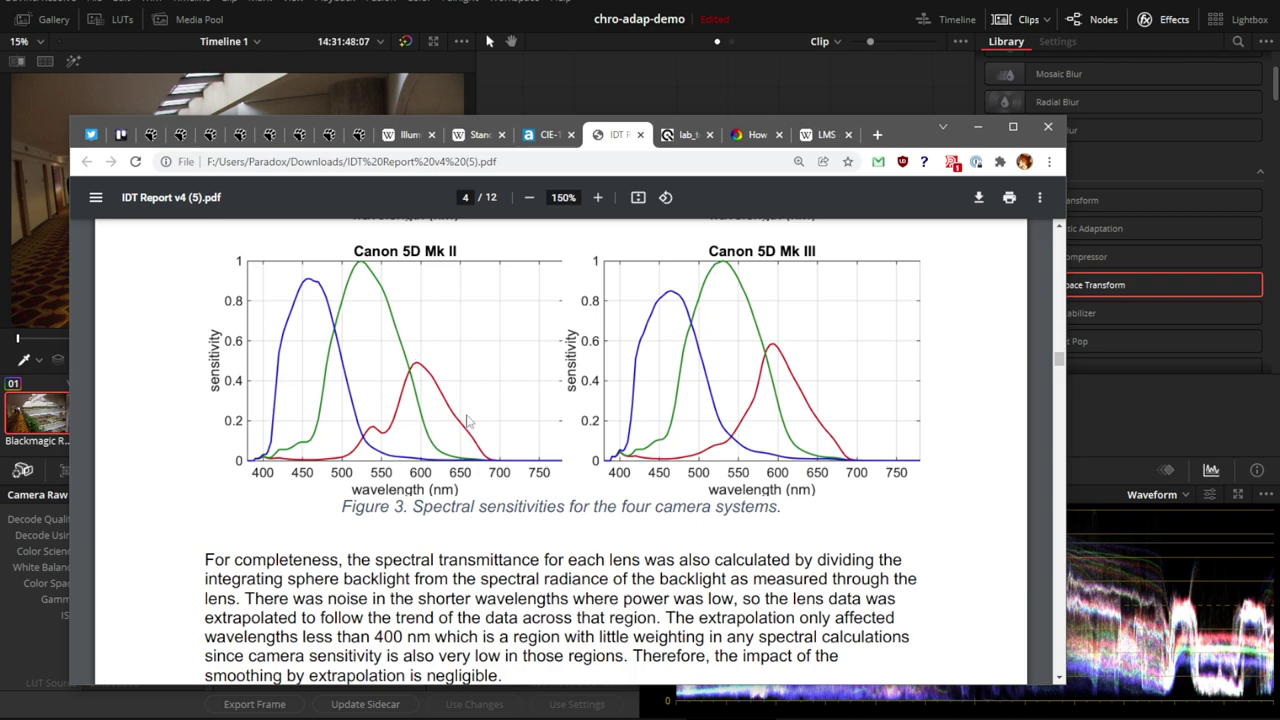
scroll(378, 368, up, 3)
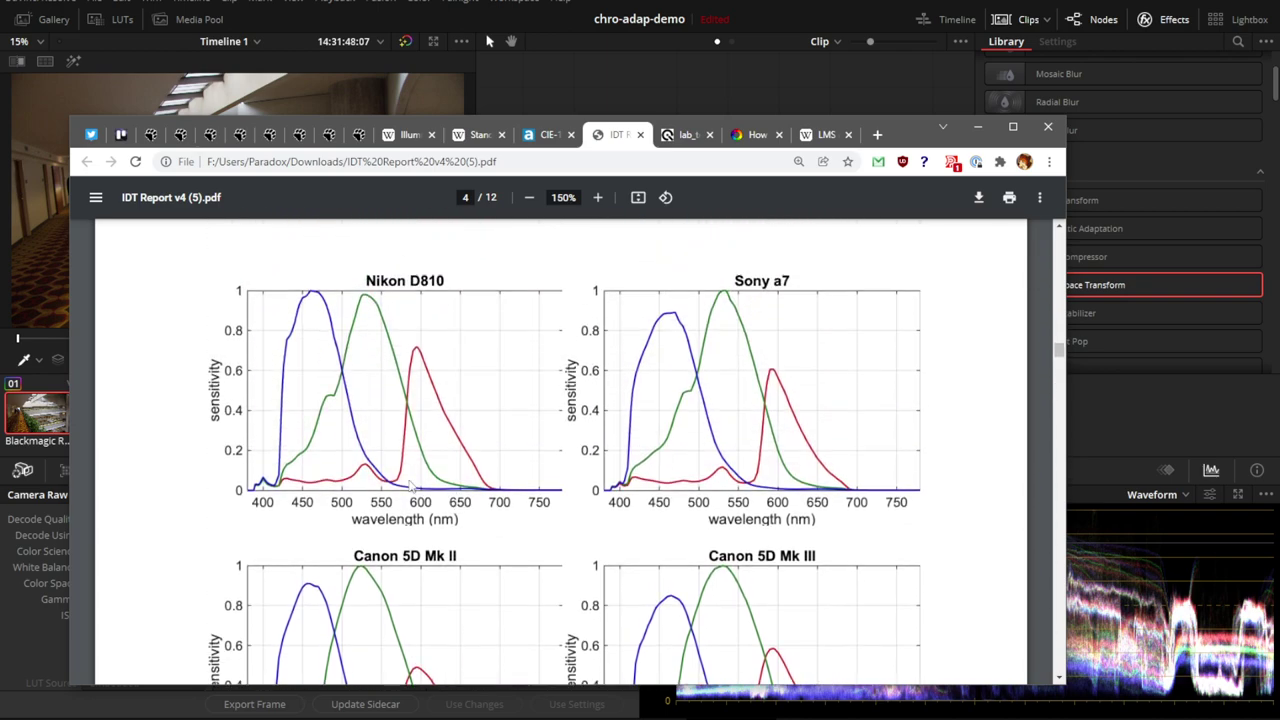
key(alt+Tab)
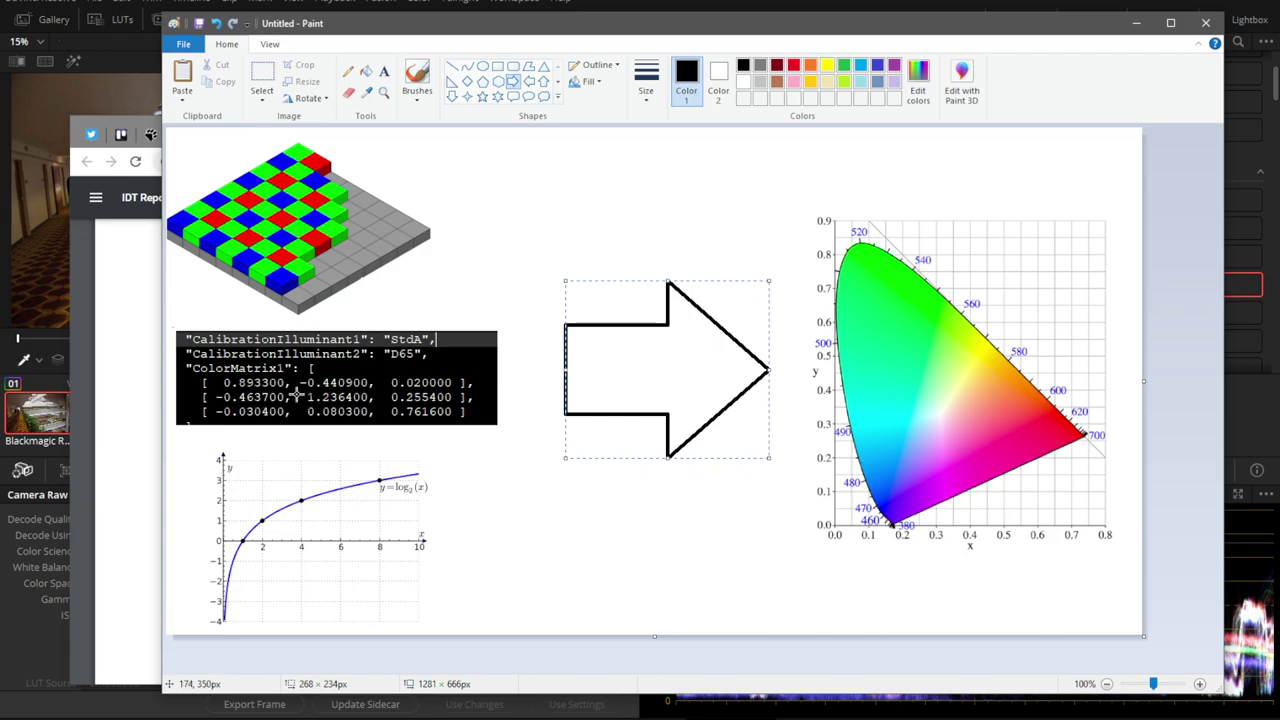
- Bring Chrome forward and view the lab_test_bench photo fitted, then at full size
click(77, 446)
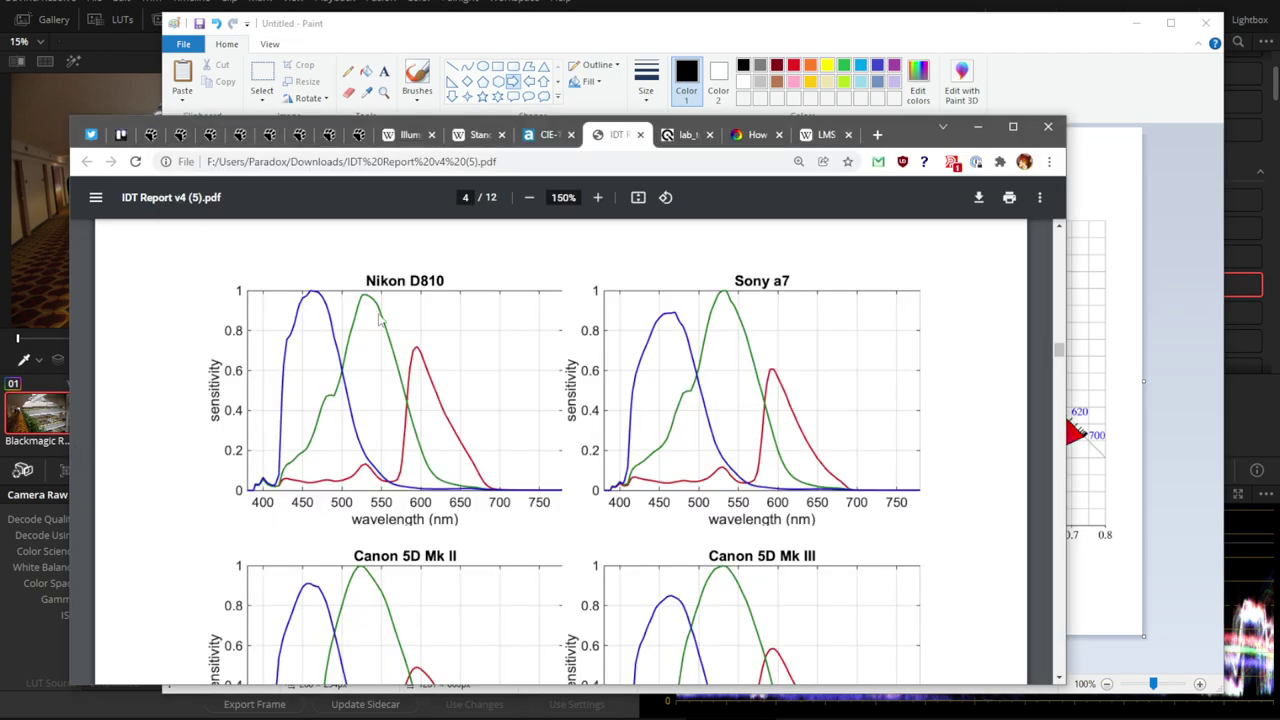
click(690, 135)
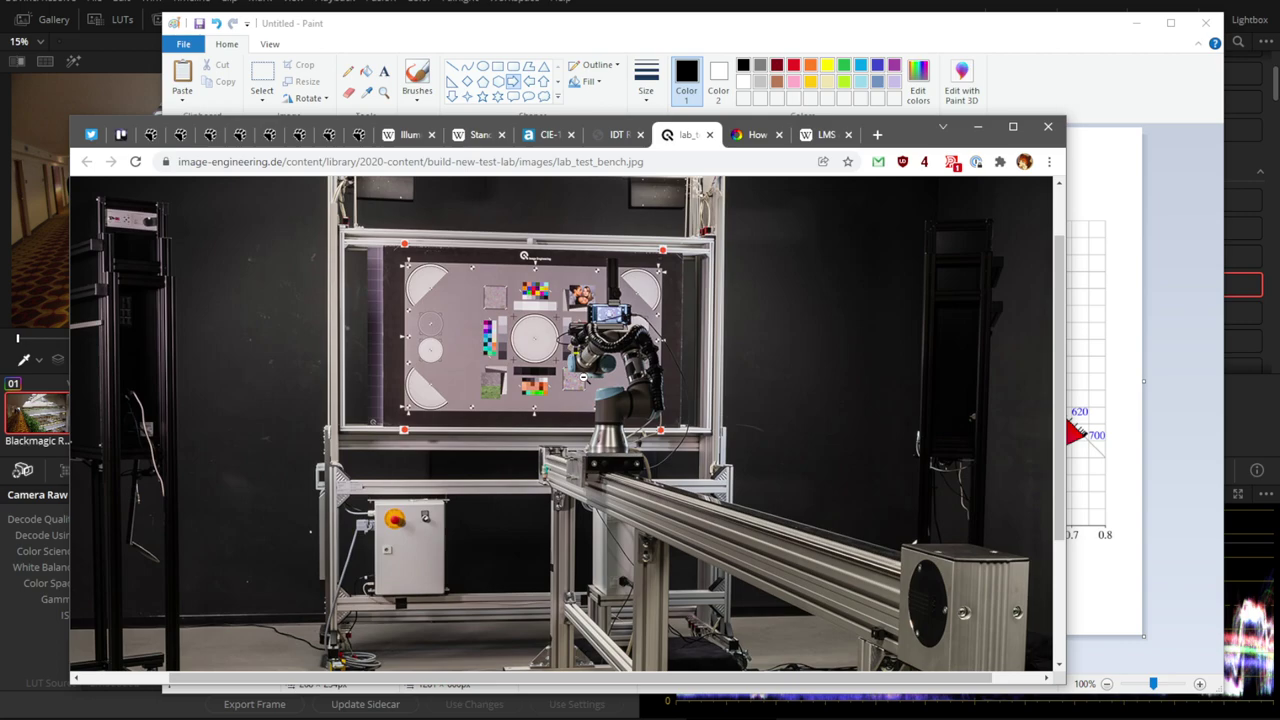
click(584, 377)
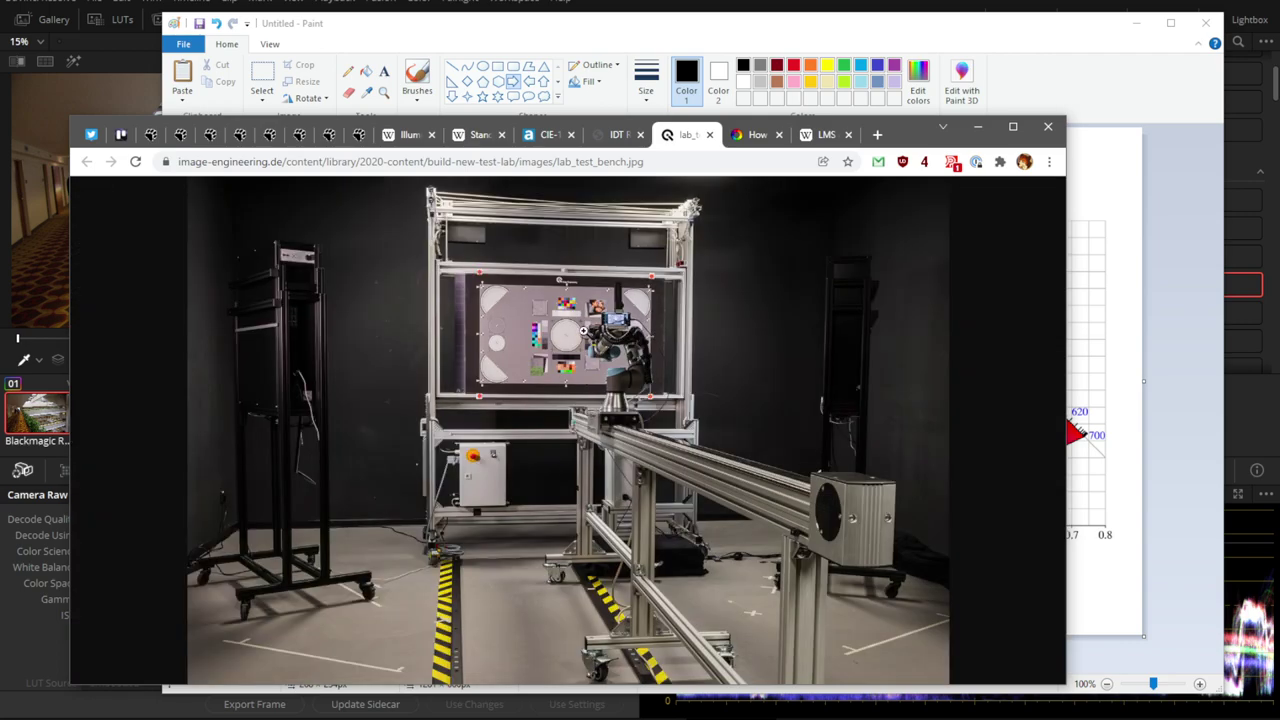
click(584, 330)
scroll(584, 356, down, 1)
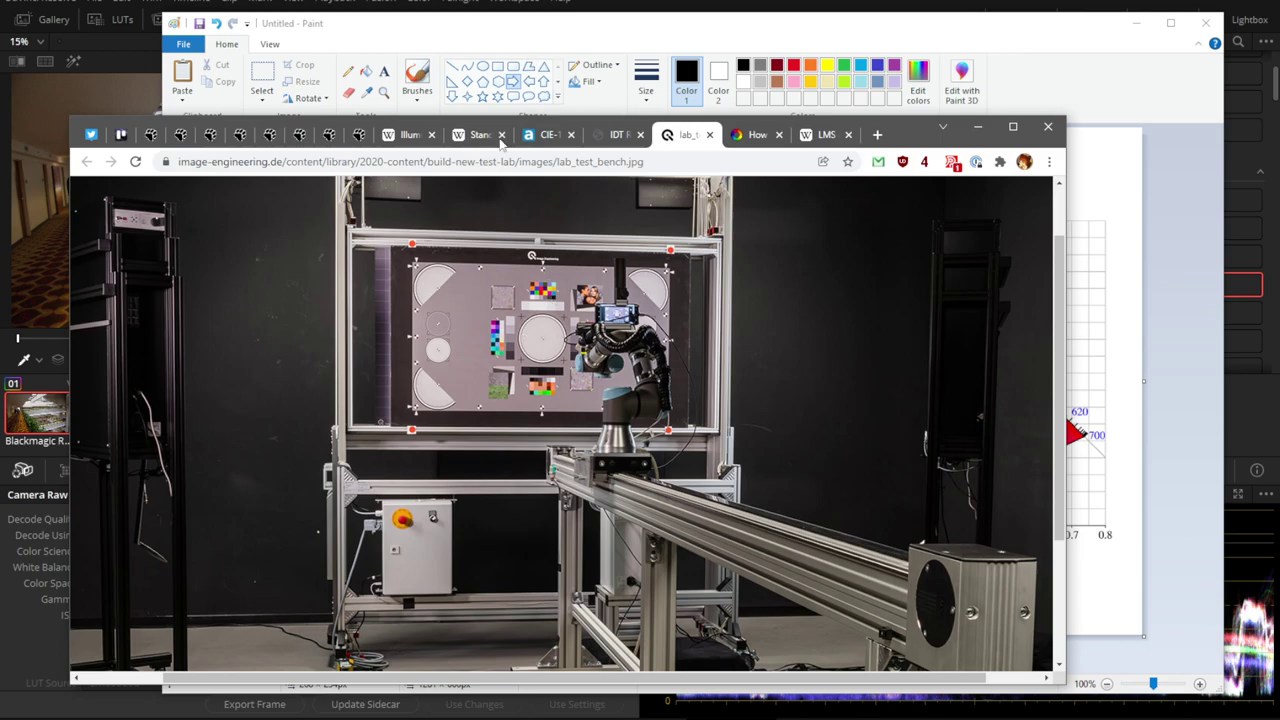
mouse_move(354, 716)
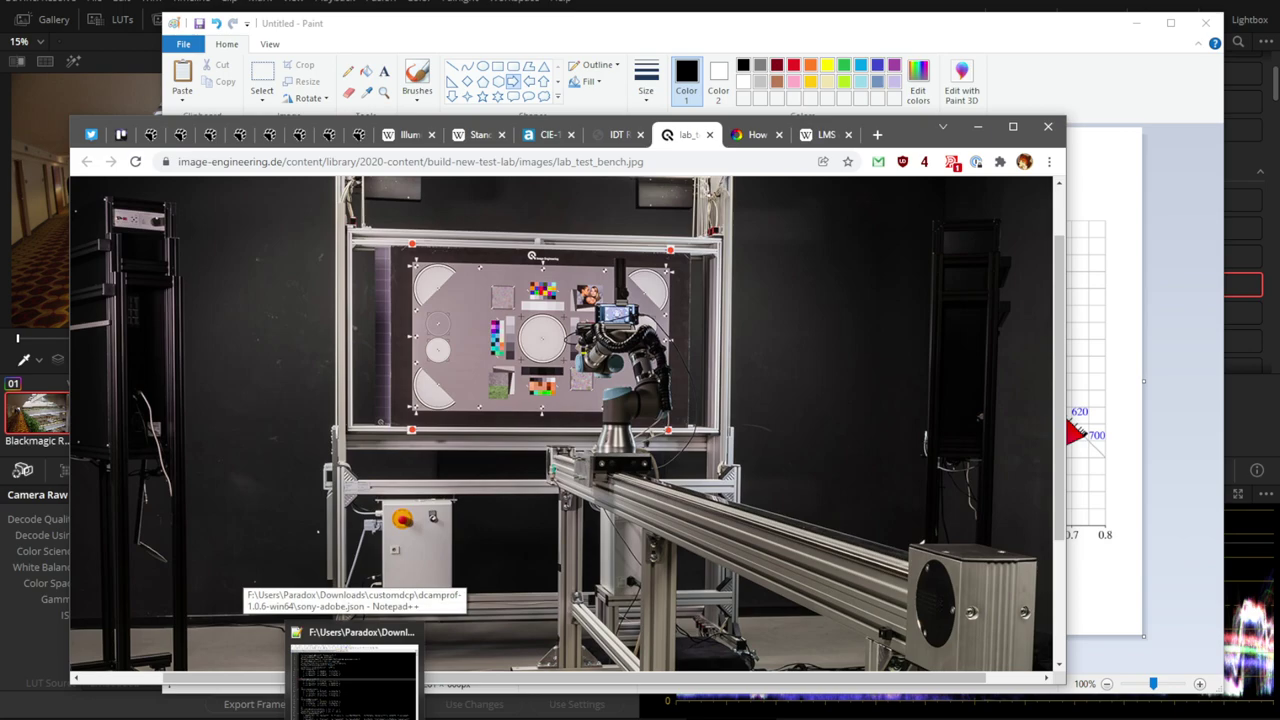
- In sony-adobe.json, highlight the StdA and D65 calibration illuminants and the matrix blocks, then return to Paint
click(354, 680)
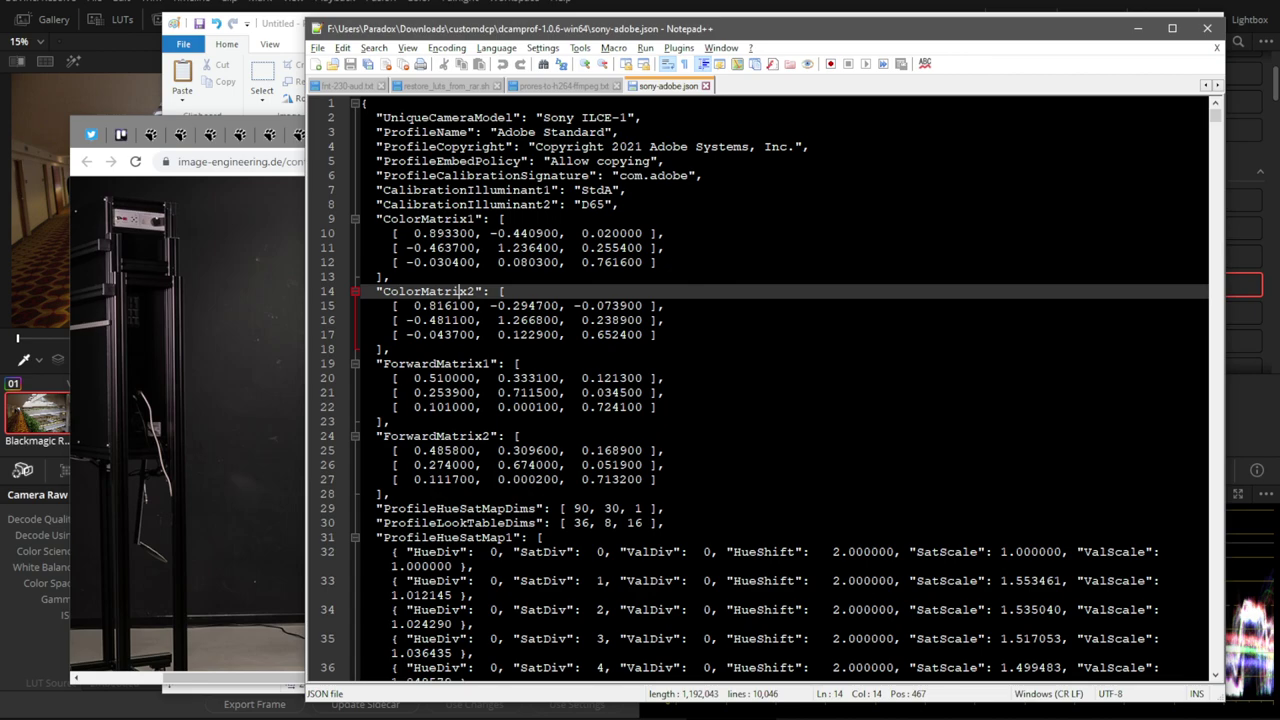
drag(625, 190, 380, 204)
click(376, 190)
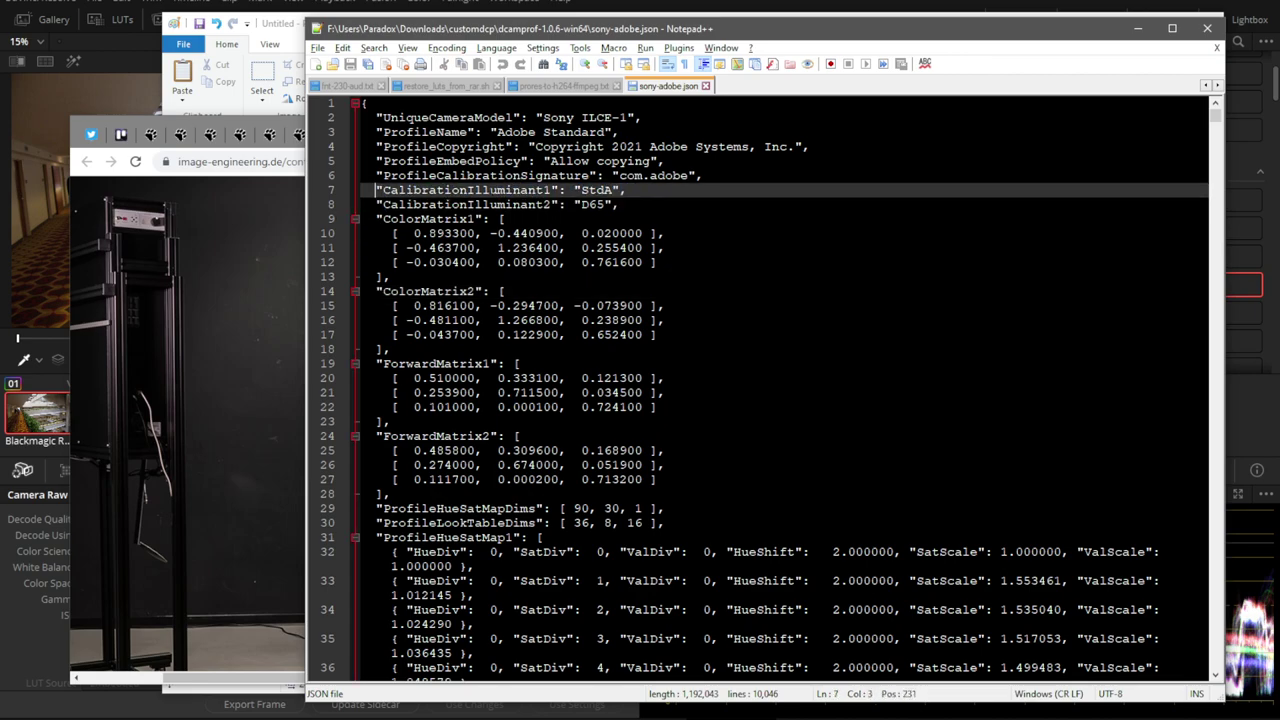
drag(621, 190, 584, 190)
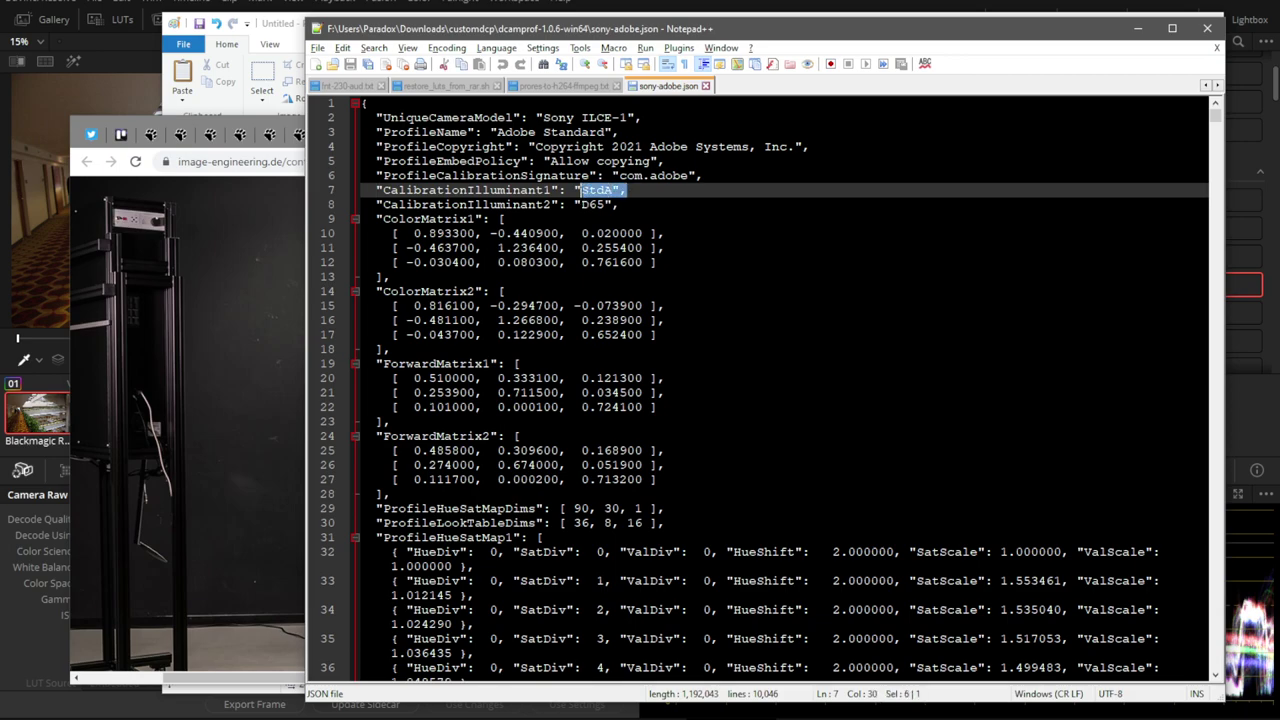
drag(621, 204, 580, 204)
mouse_move(383, 218)
mouse_down()
mouse_move(440, 225)
mouse_move(420, 320)
mouse_move(590, 465)
mouse_move(642, 465)
mouse_move(655, 484)
mouse_move(383, 218)
mouse_up()
click(424, 218)
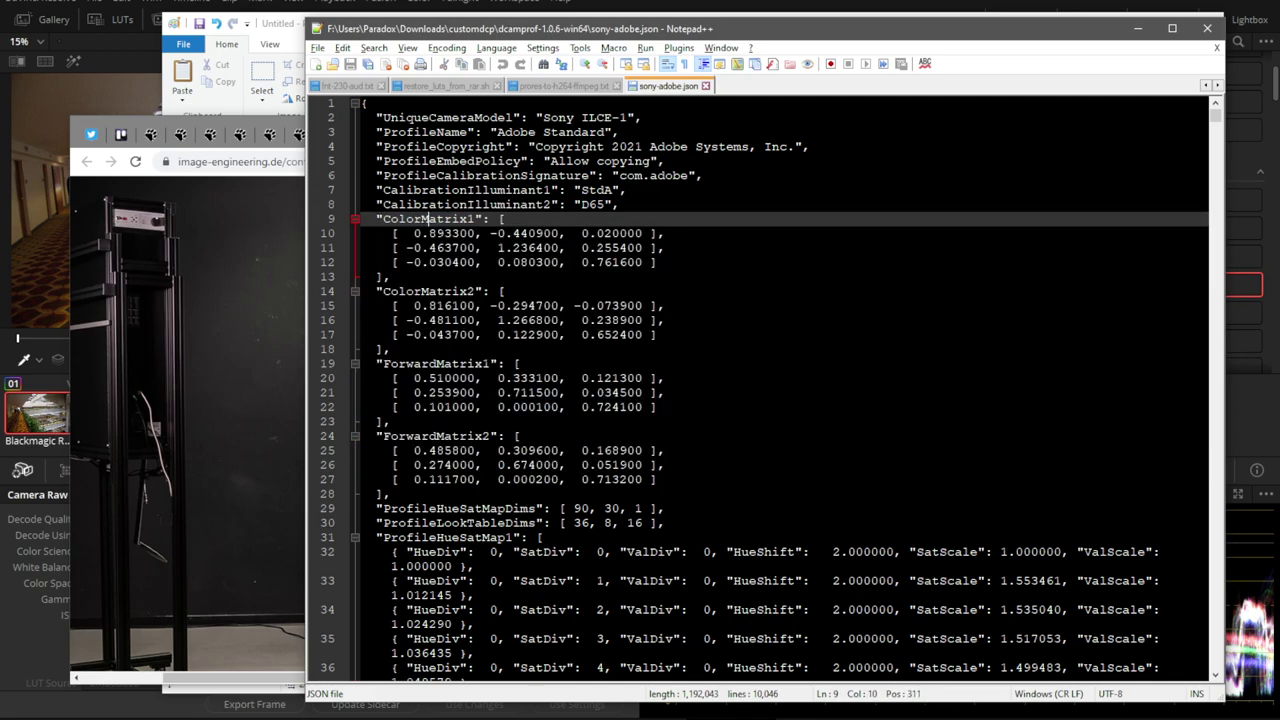
click(298, 30)
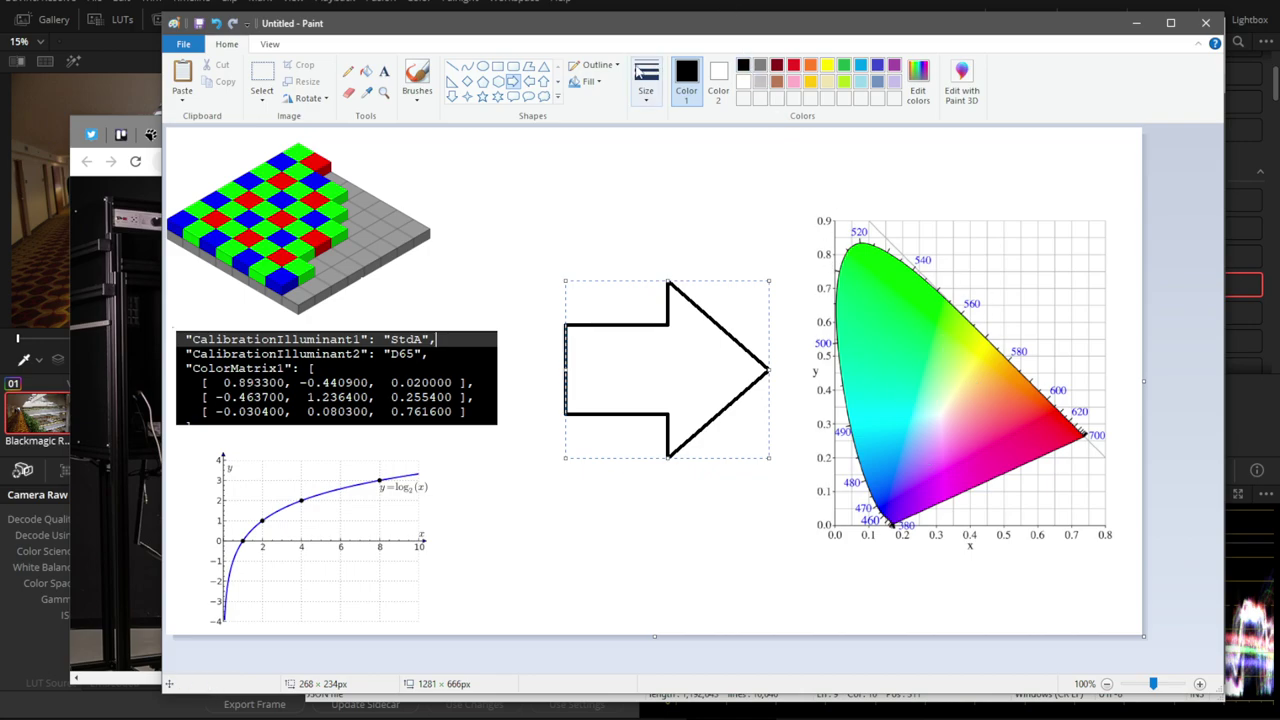
- Read the RawPedia DCP colour profiles article and its ColorChecker example image page
key(alt+Tab)
key(alt+Tab)
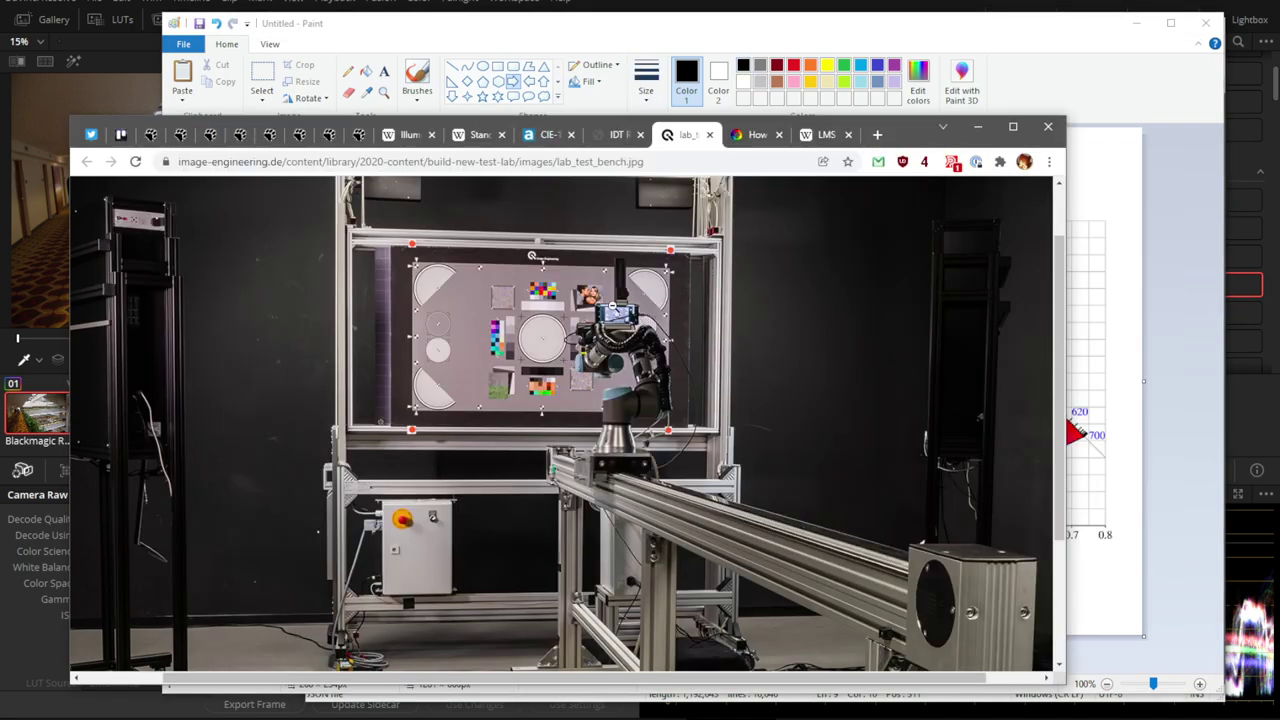
click(744, 141)
scroll(755, 368, up, 15)
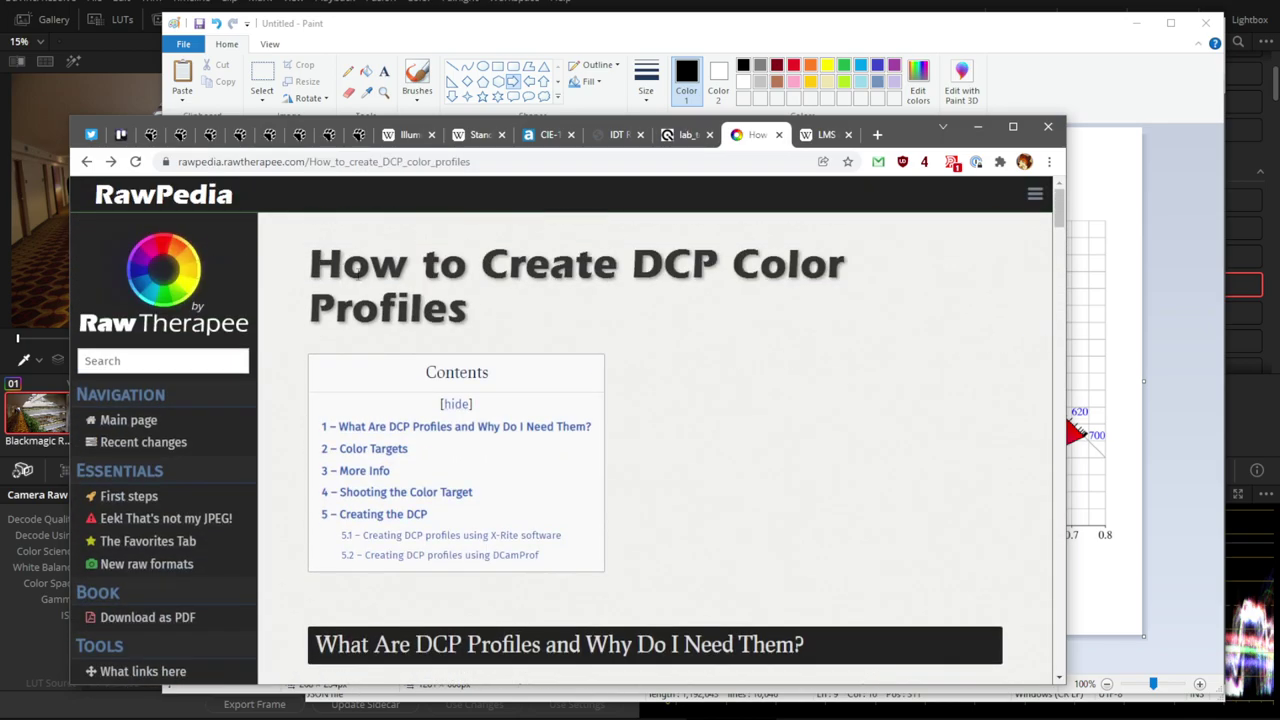
scroll(791, 471, down, 20)
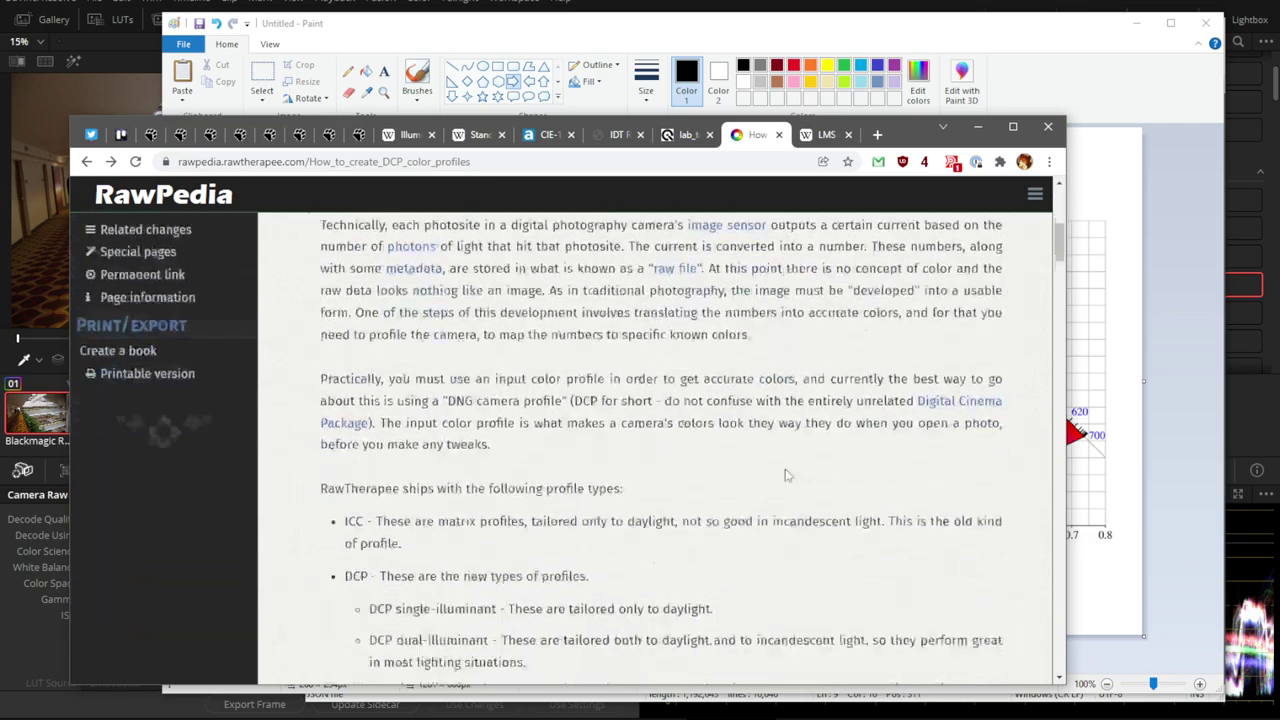
scroll(845, 480, down, 1)
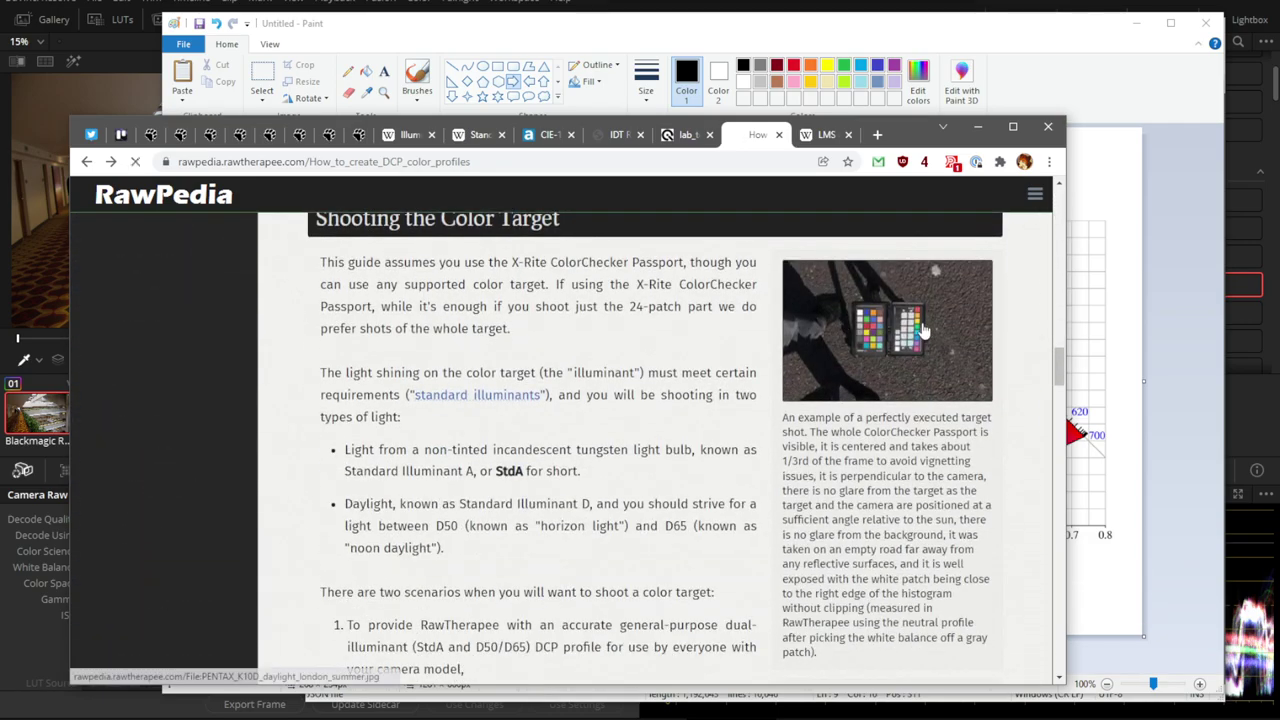
click(757, 380)
scroll(700, 360, down, 3)
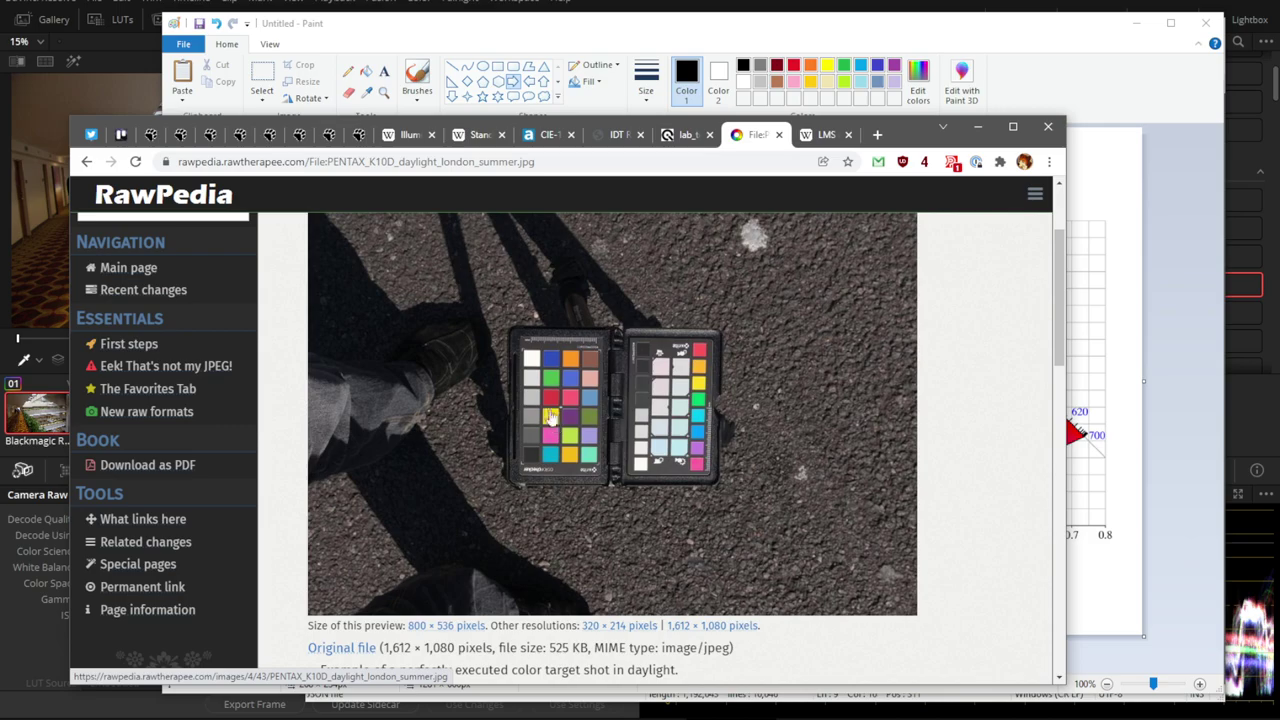
click(90, 163)
- Scroll further through the StdA and daylight guidance, check the D65 article, then return to Resolve
scroll(860, 410, down, 1)
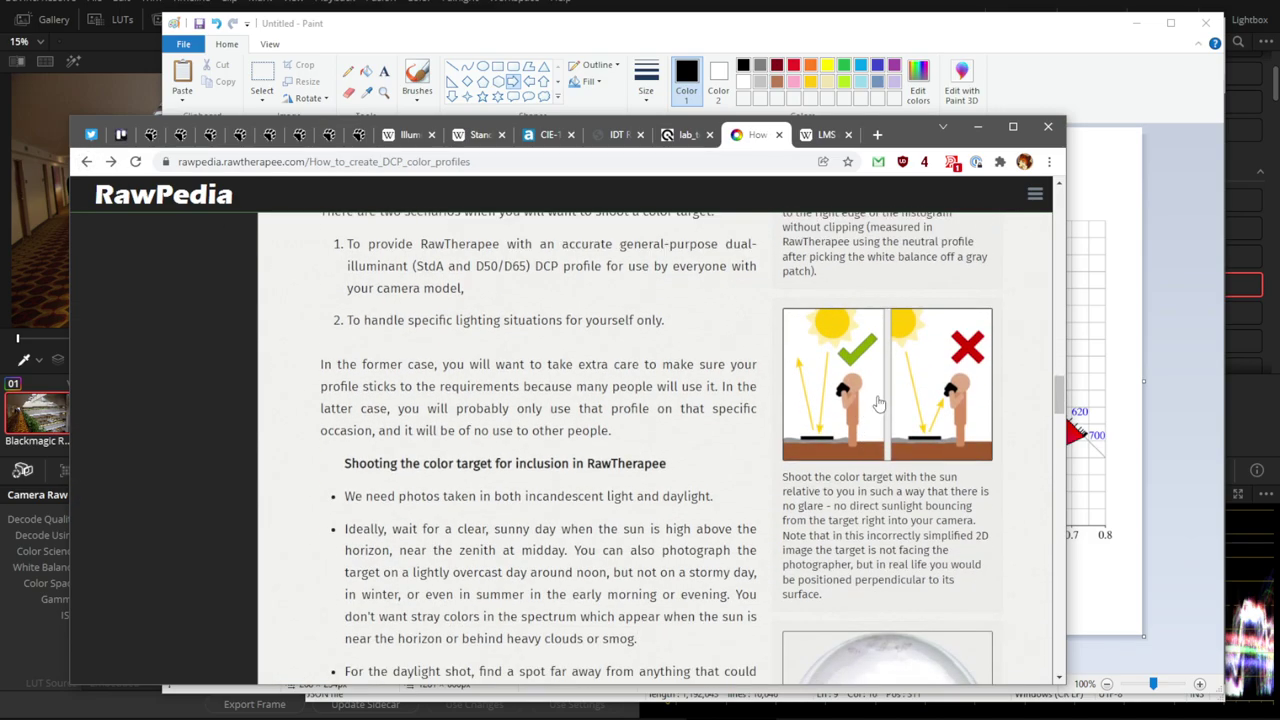
scroll(875, 410, down, 3)
scroll(870, 486, down, 2)
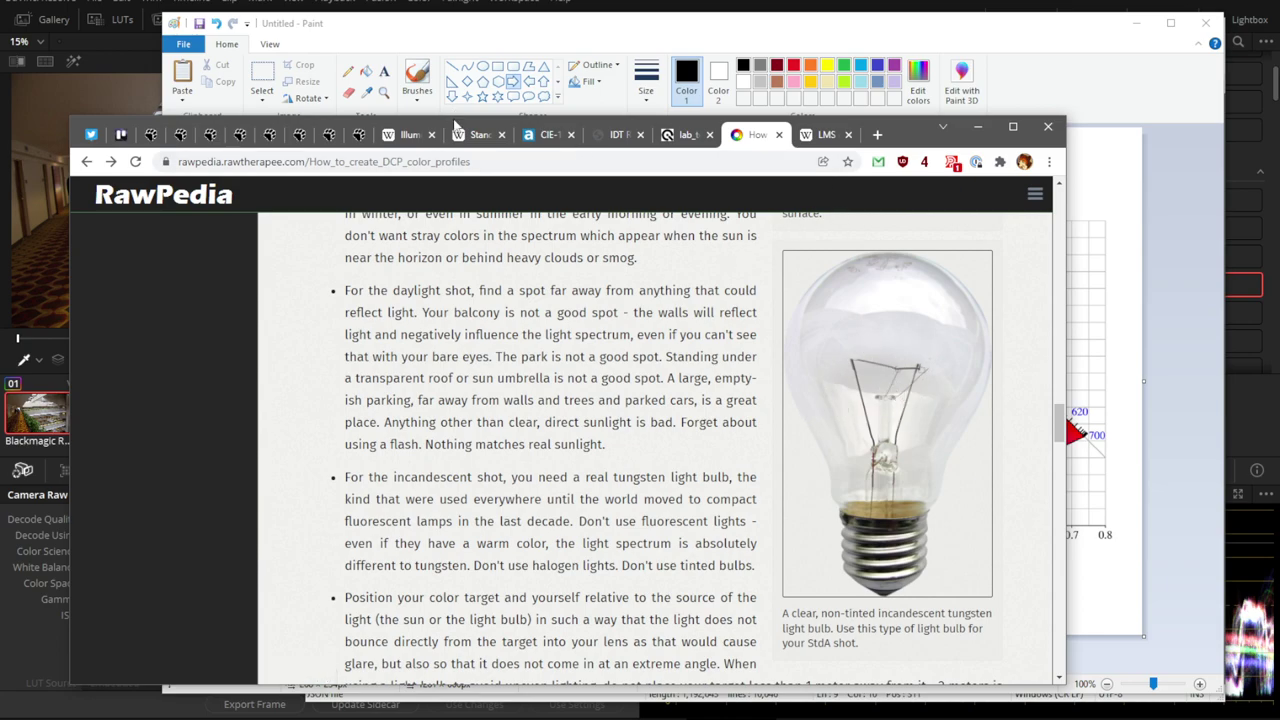
click(412, 134)
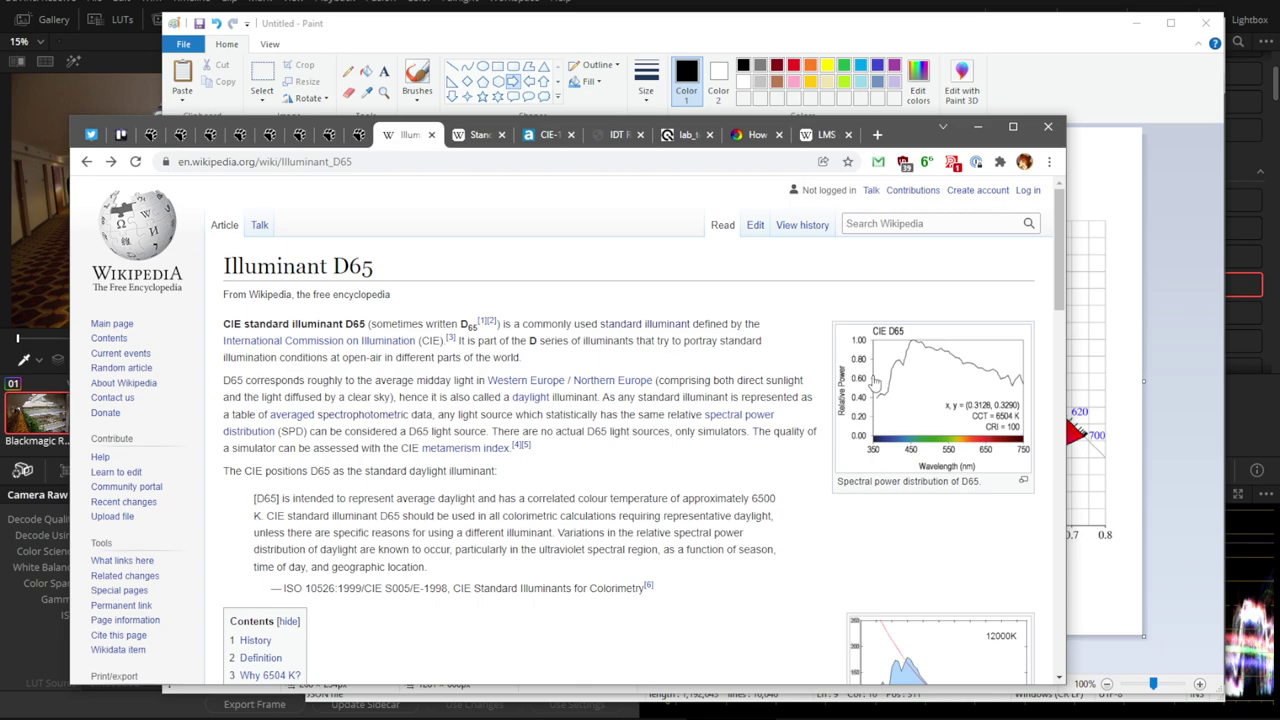
click(752, 136)
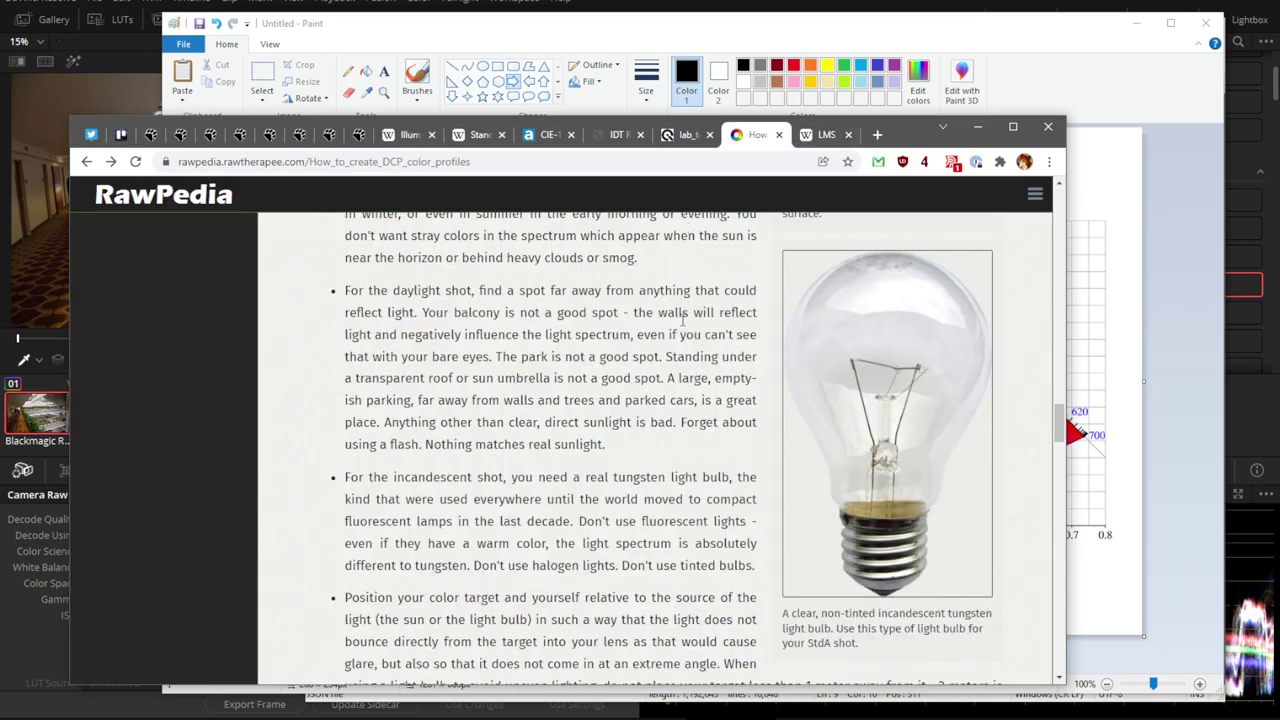
click(652, 30)
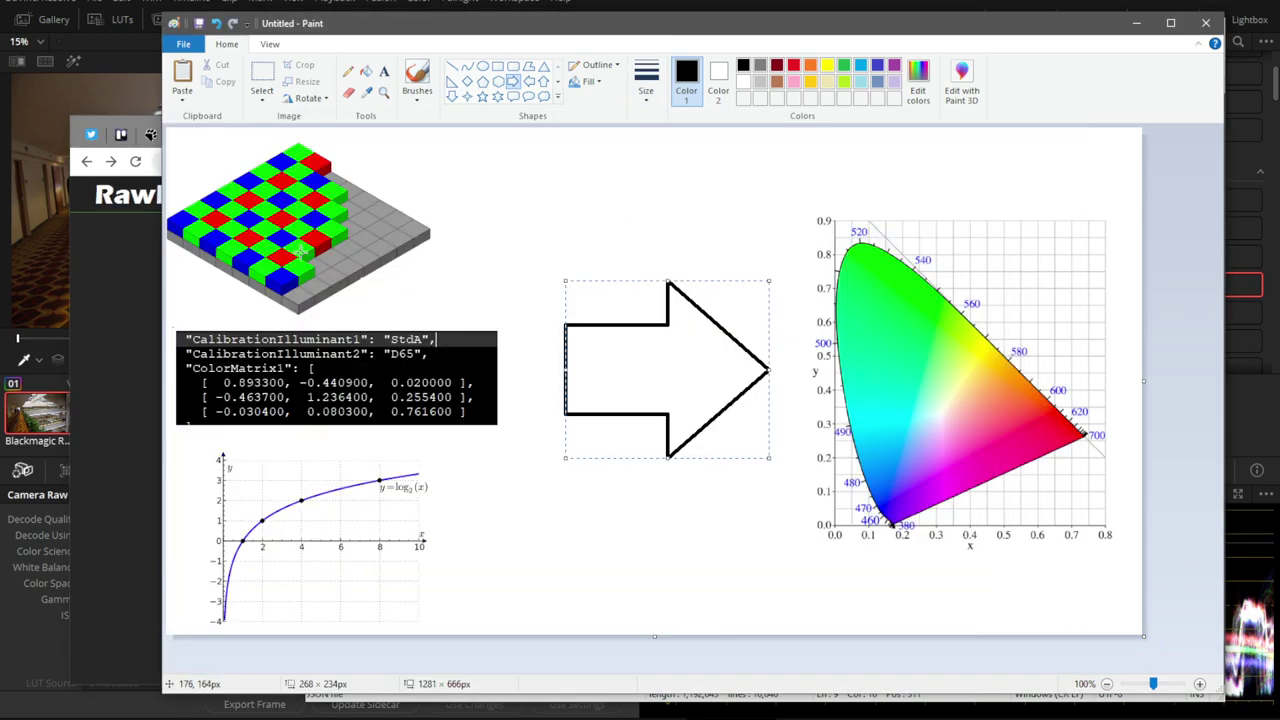
key(alt+Tab)
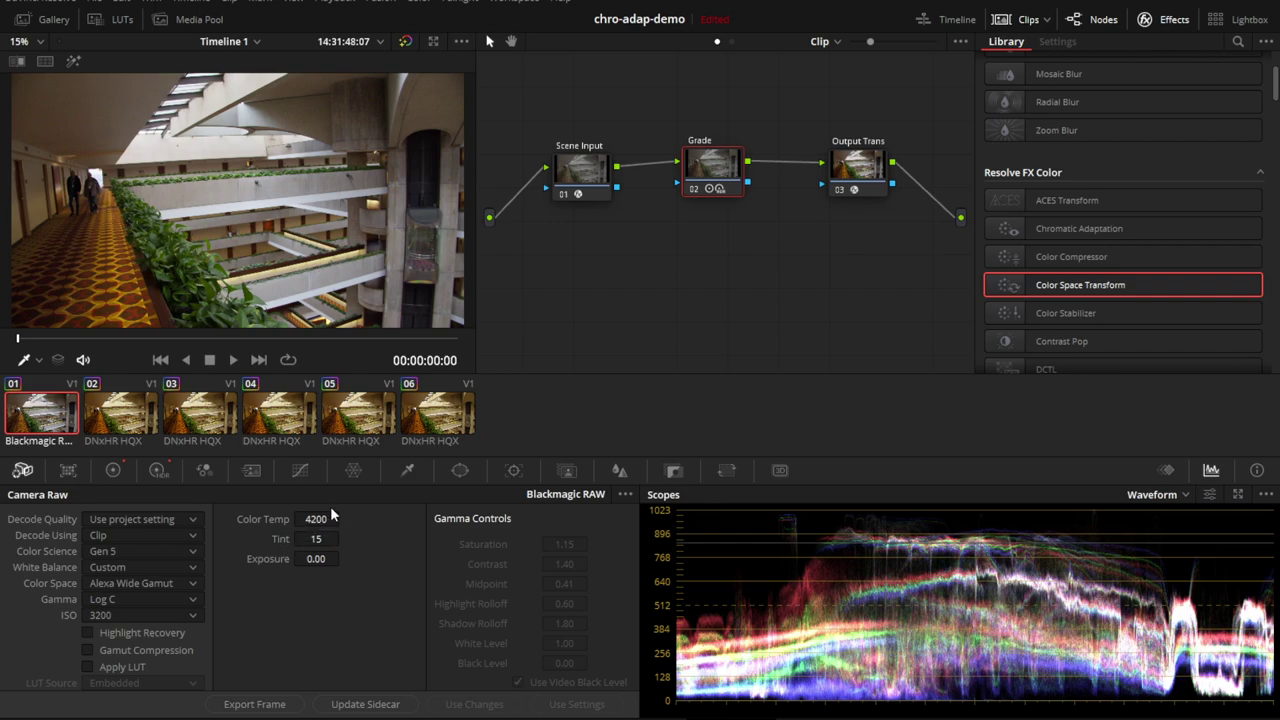
- Select clip 02 and its Scene Input node, briefly rechecking the test bench photo and IDT Report
click(120, 418)
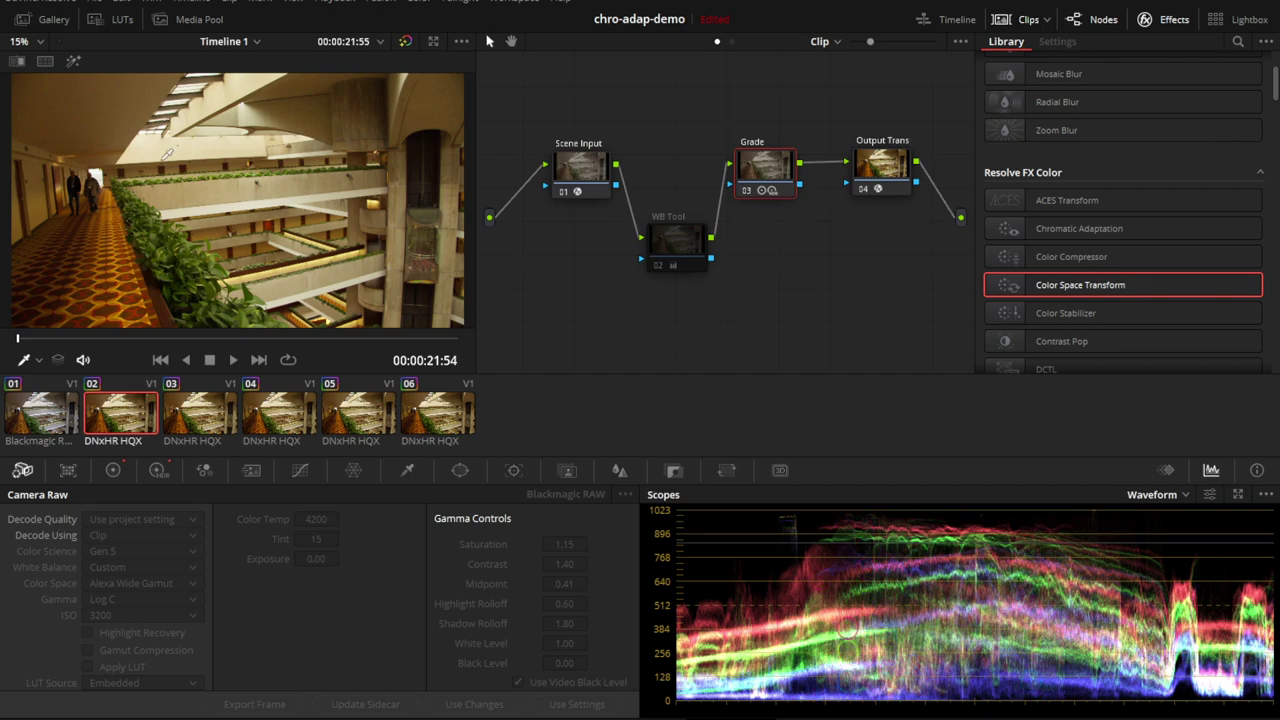
click(598, 170)
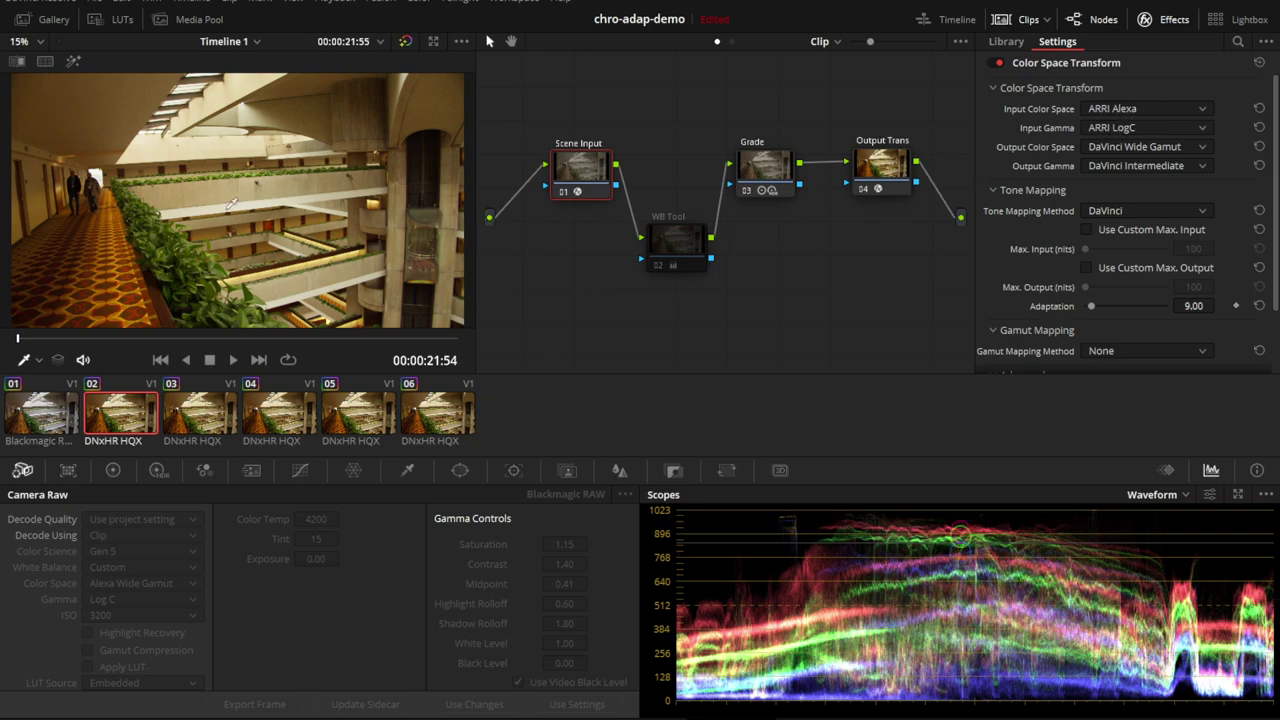
key(alt+Tab)
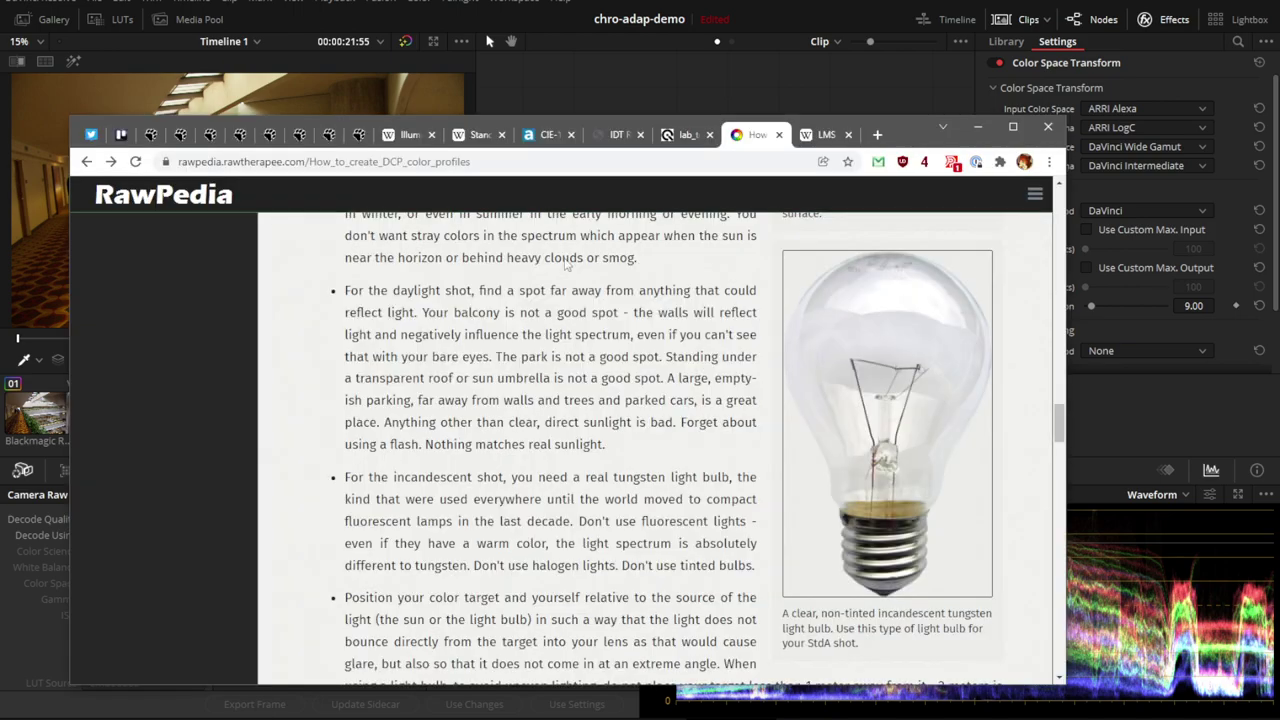
click(688, 131)
click(618, 136)
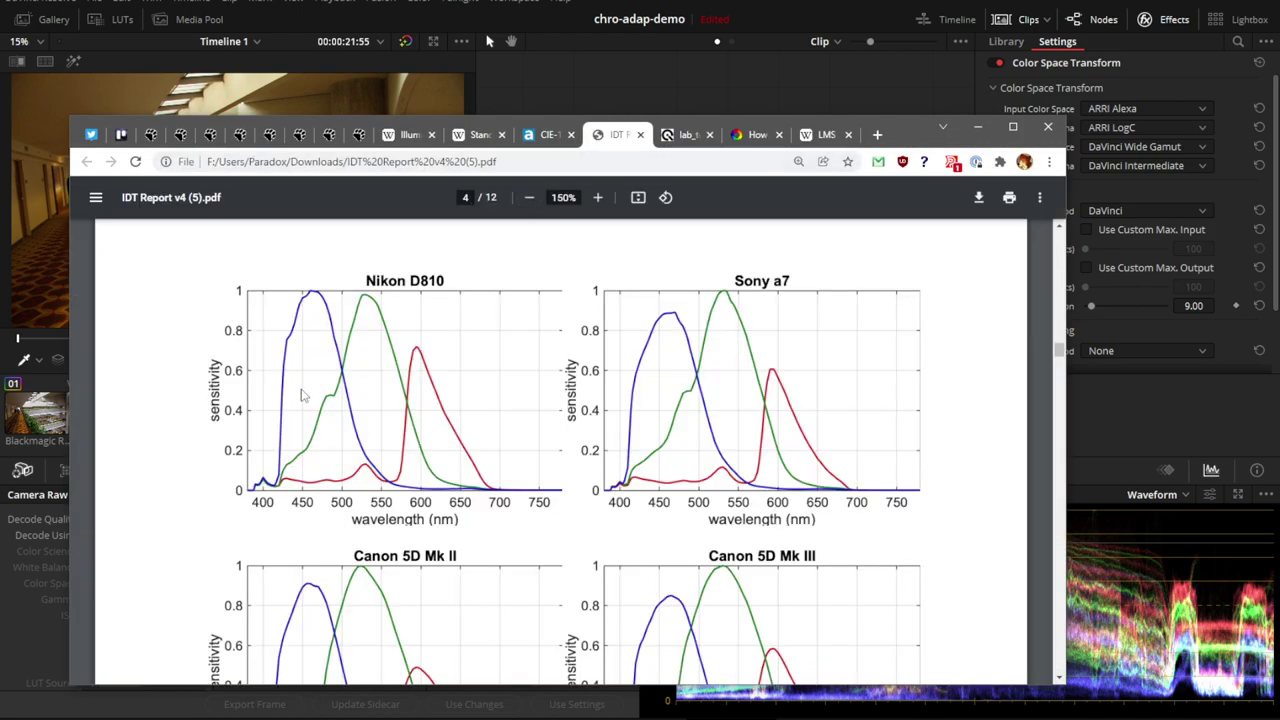
key(alt+Tab)
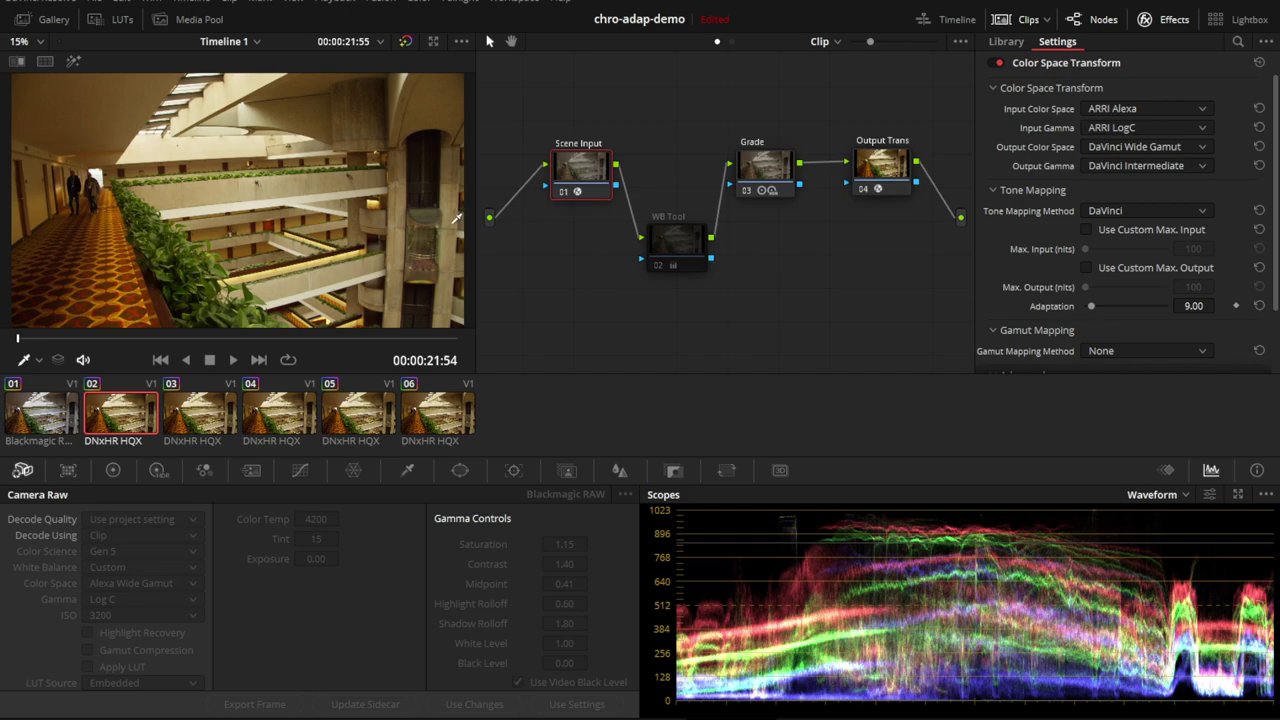
- Re-enable the WB Tool node (Temp -660), show the Primaries Color Wheels, and enlarge the viewer
click(665, 256)
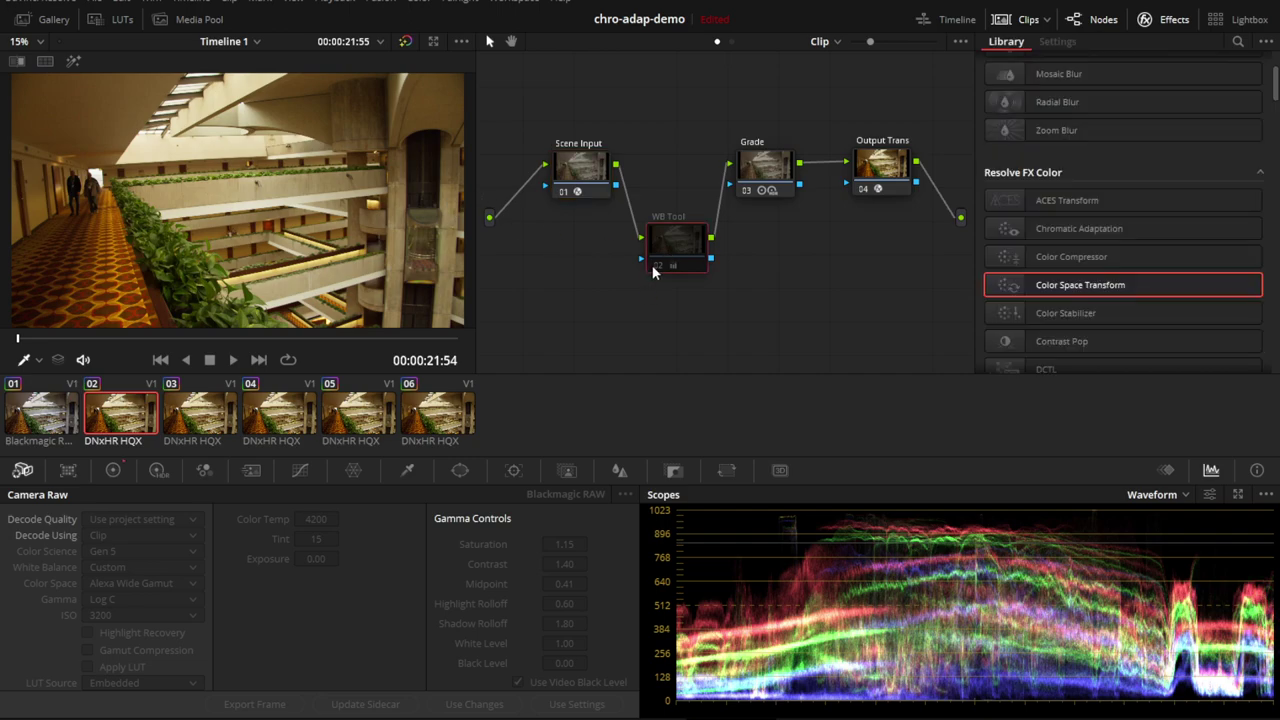
click(655, 264)
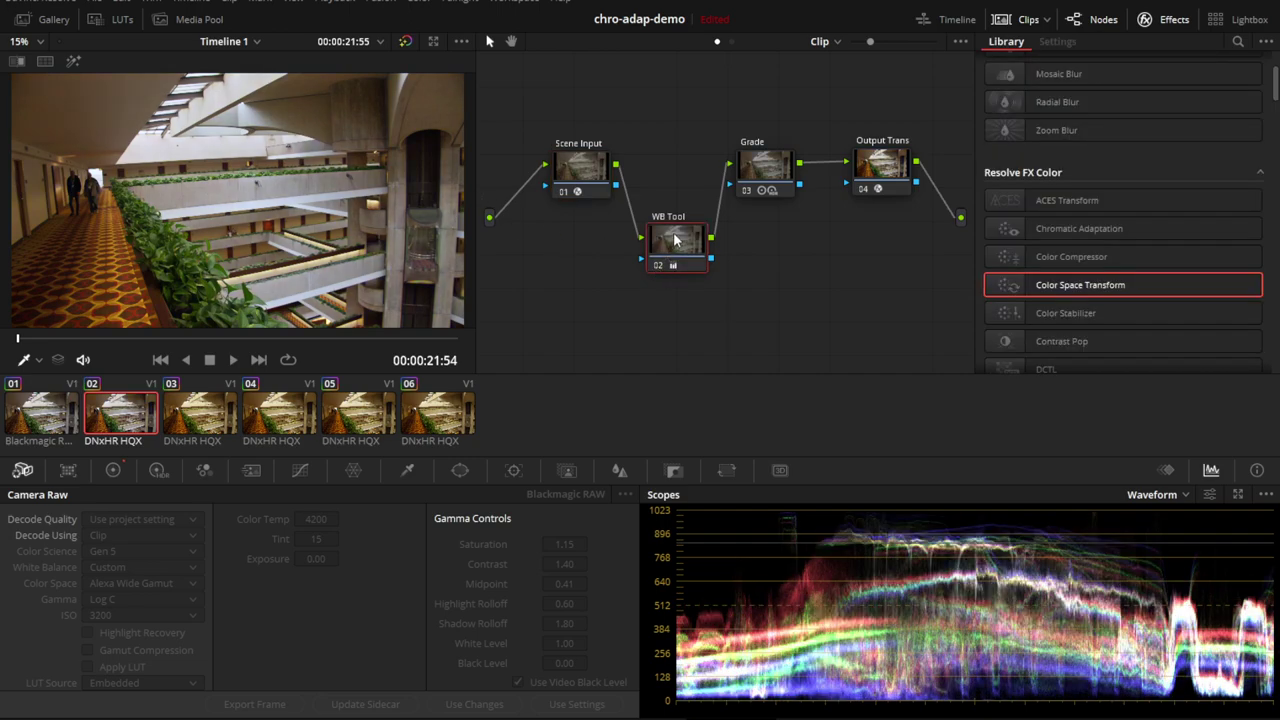
click(113, 470)
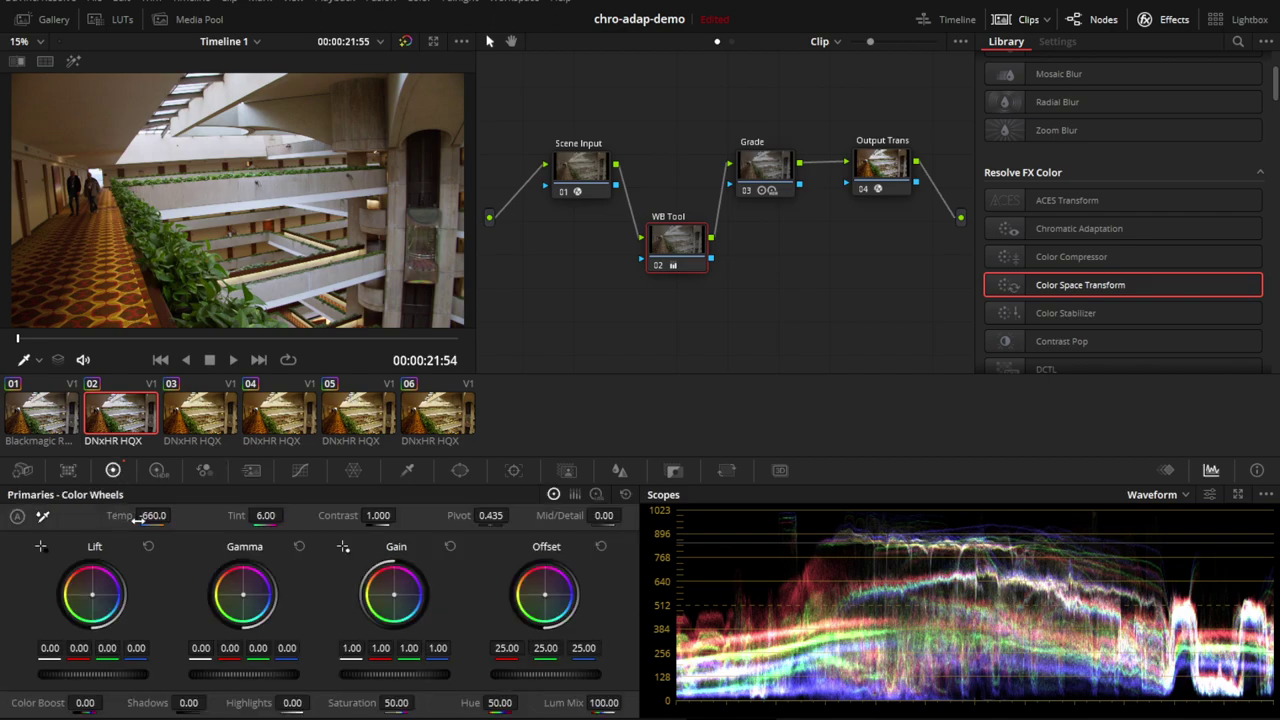
click(108, 404)
key(alt+f)
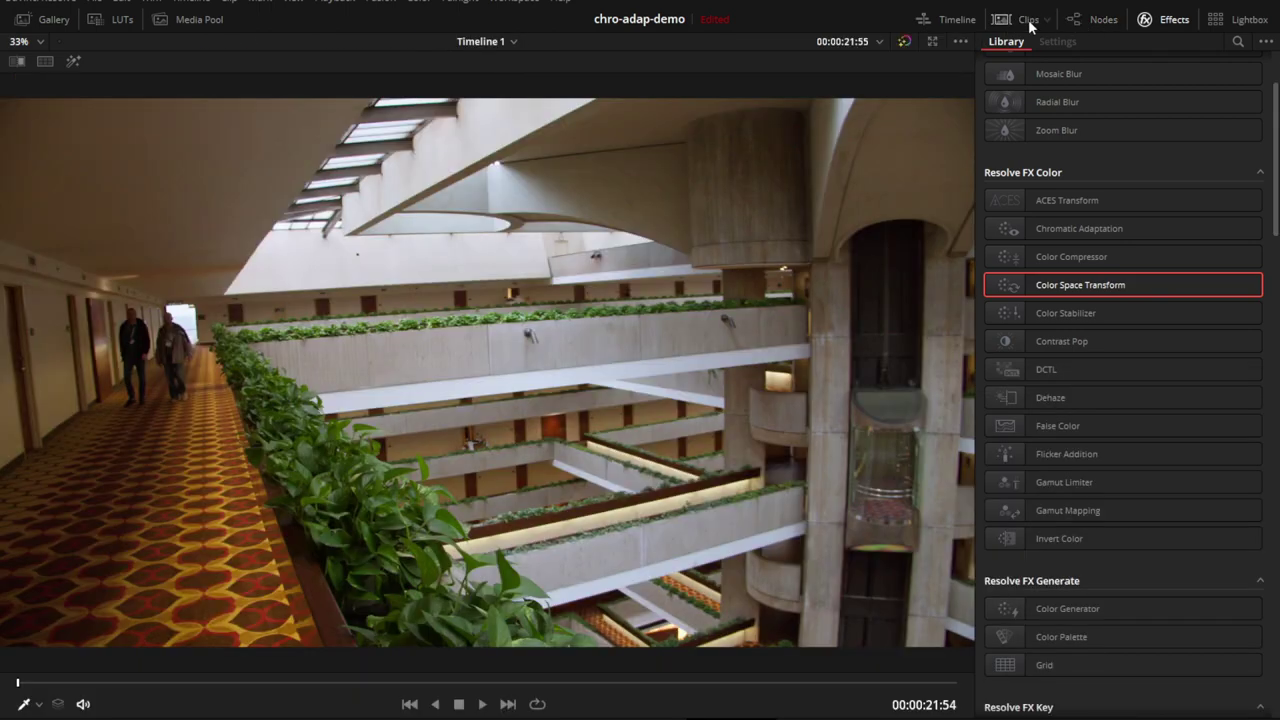
- Flip repeatedly between RAW clip 01 and corrected clip 02, settle on 02, and exit Enhanced Viewer
click(1030, 22)
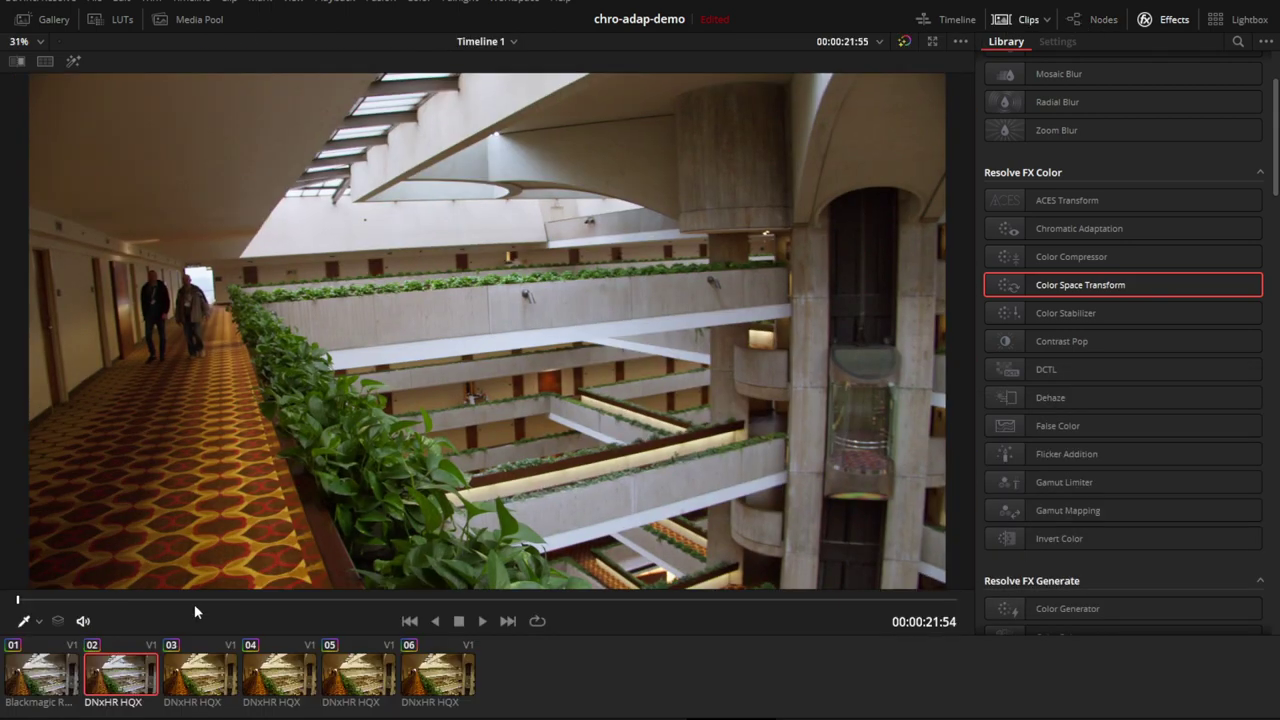
click(104, 670)
click(45, 678)
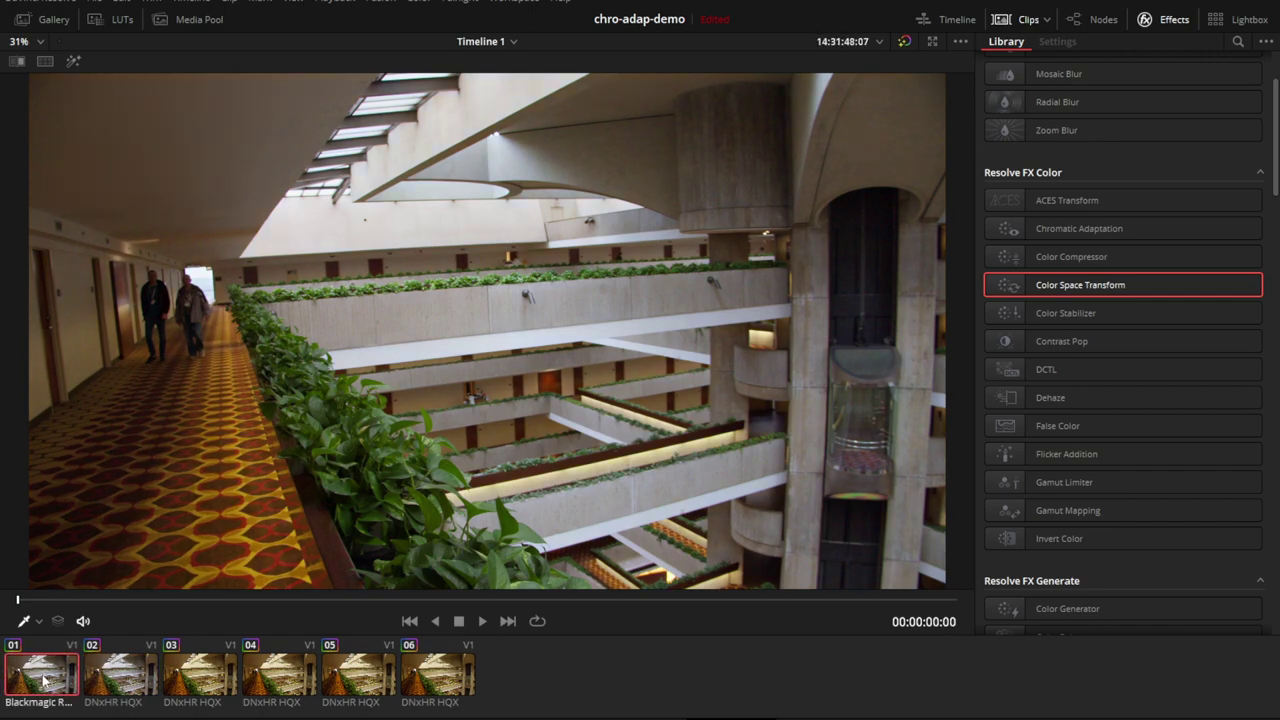
click(104, 670)
click(43, 680)
click(104, 670)
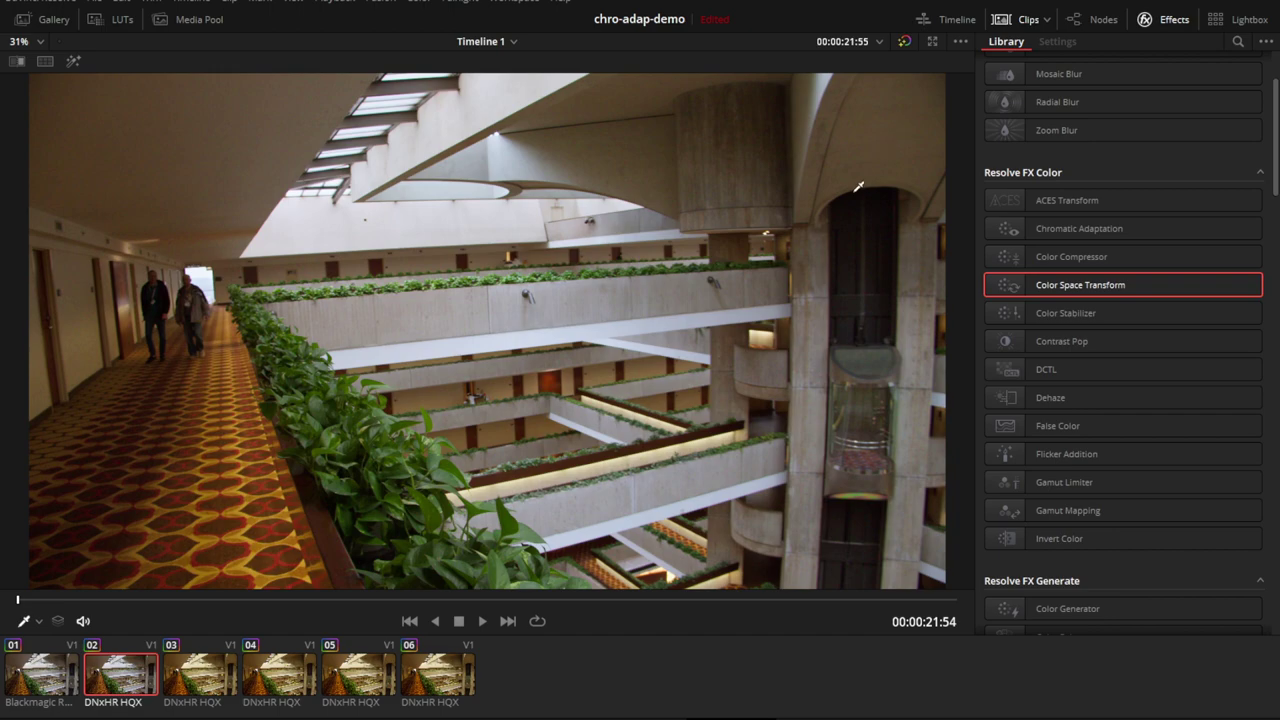
click(67, 679)
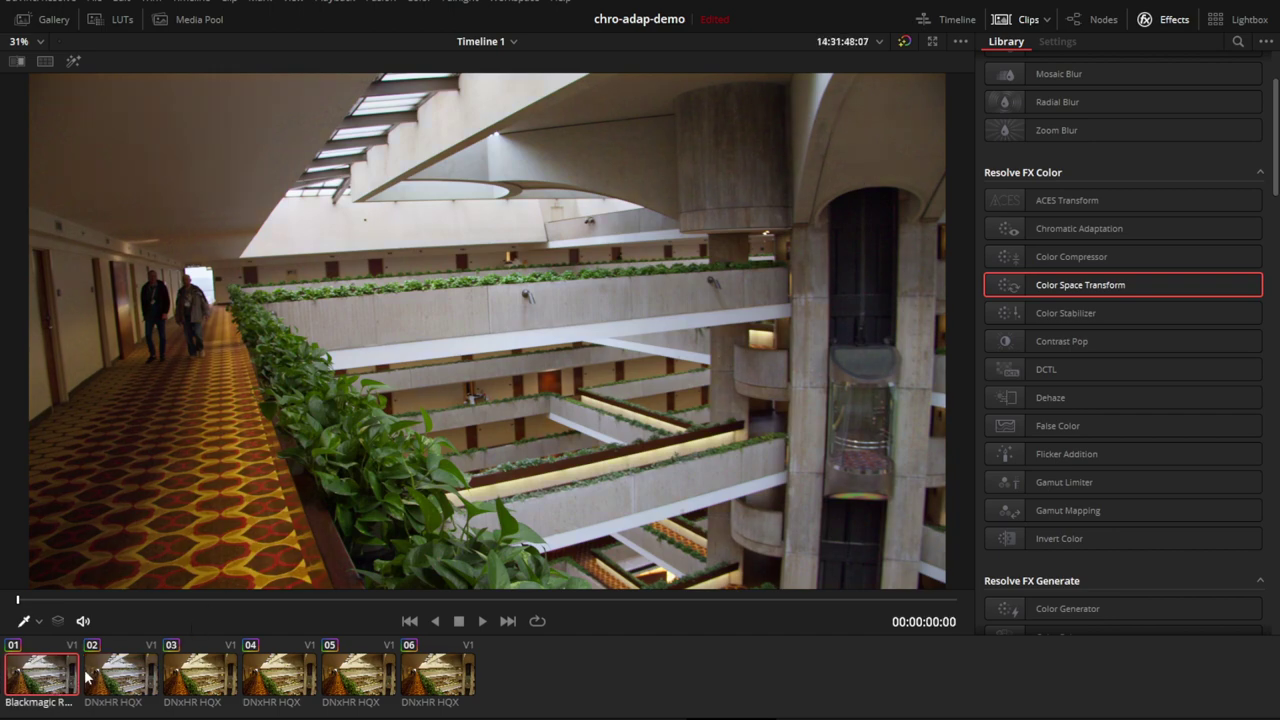
click(110, 675)
click(43, 681)
click(107, 683)
click(35, 679)
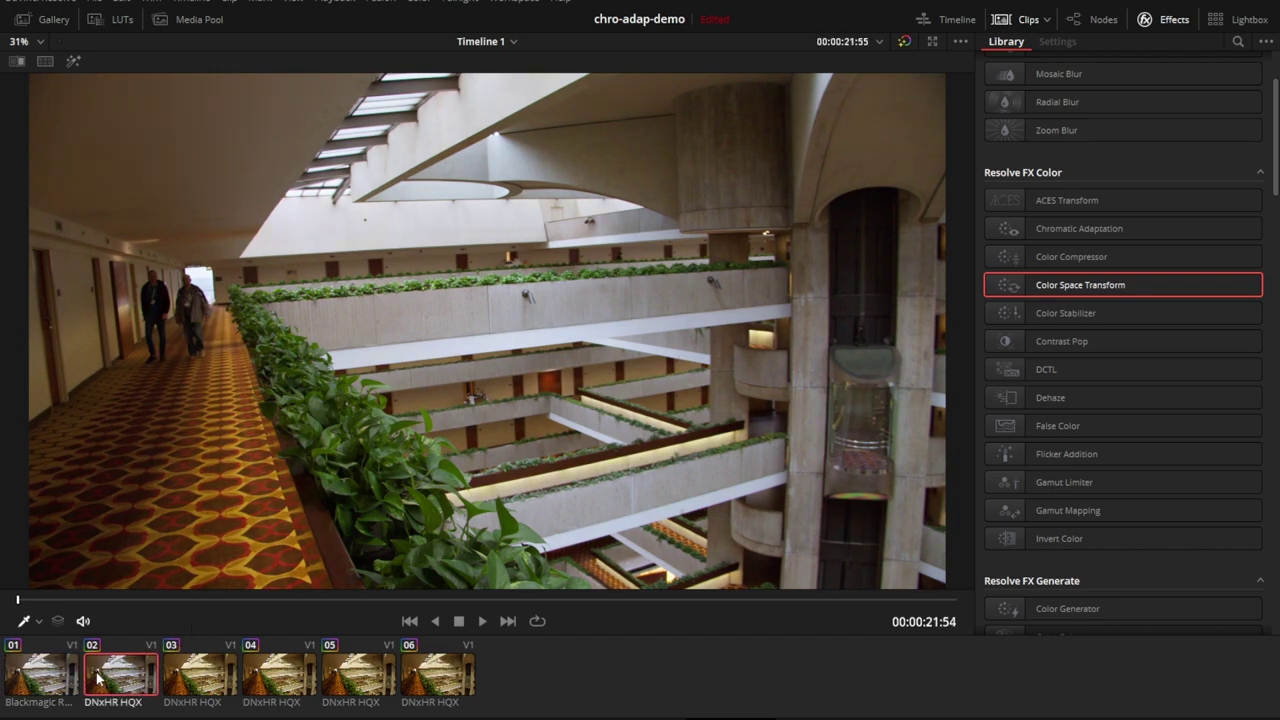
click(30, 686)
click(94, 686)
click(36, 686)
click(94, 686)
key(alt+f)
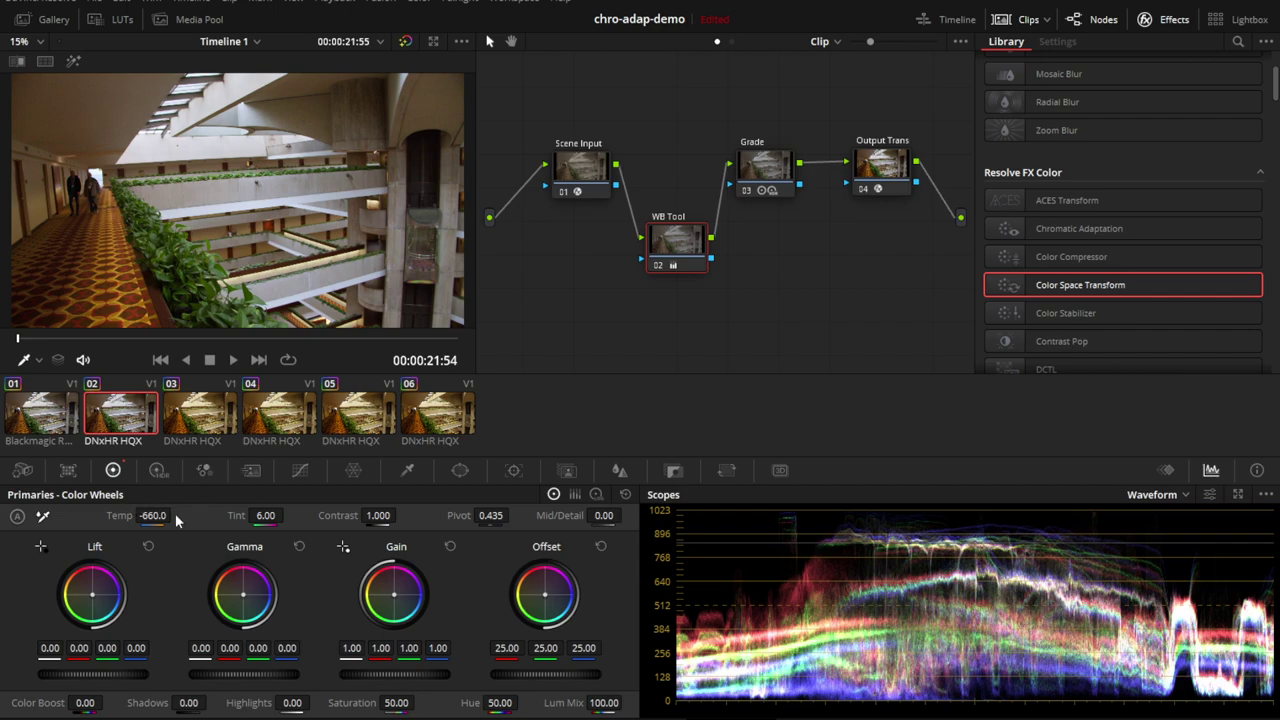
- Check the green channel in Custom Curves, return to Color Wheels, and select clip 03
click(299, 470)
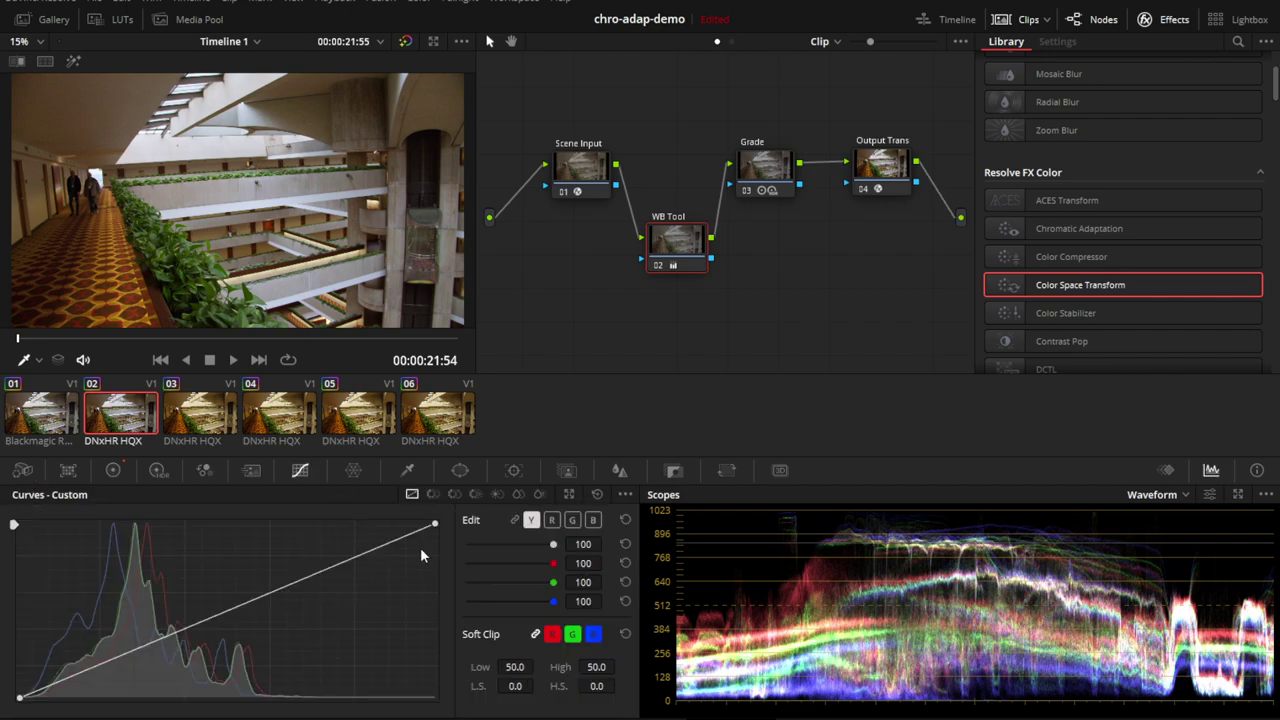
click(572, 520)
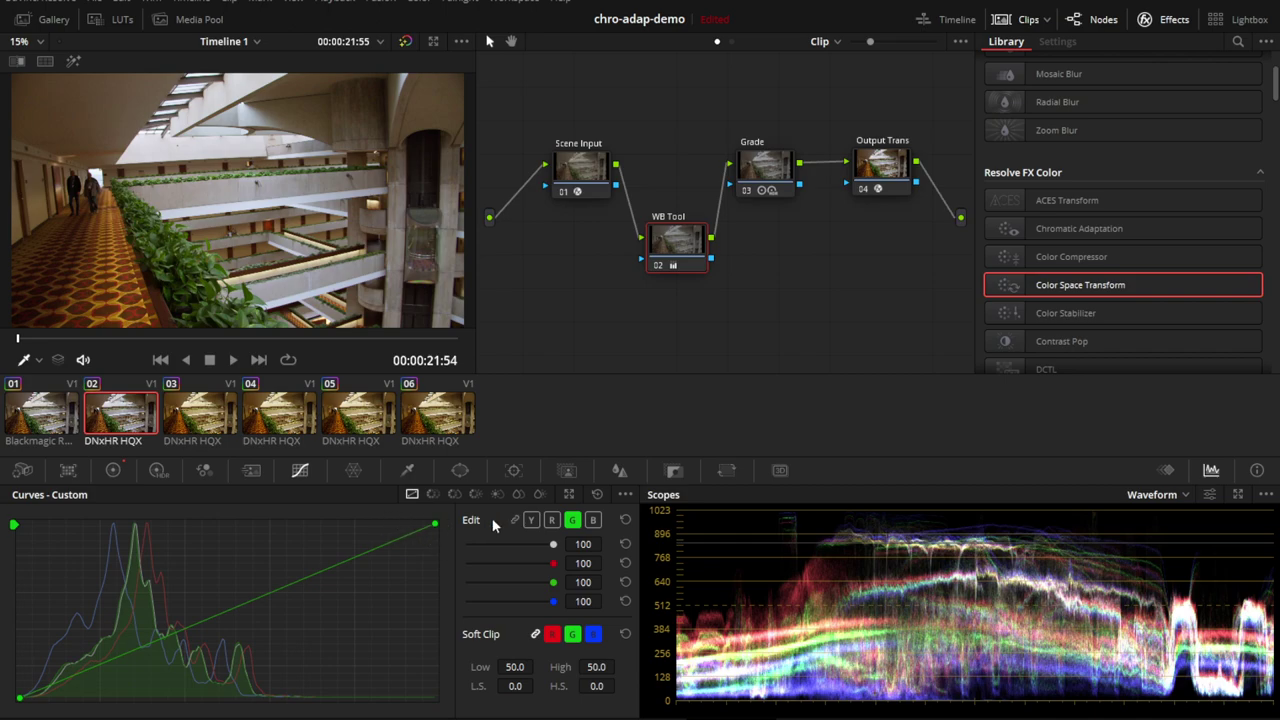
click(530, 520)
click(113, 470)
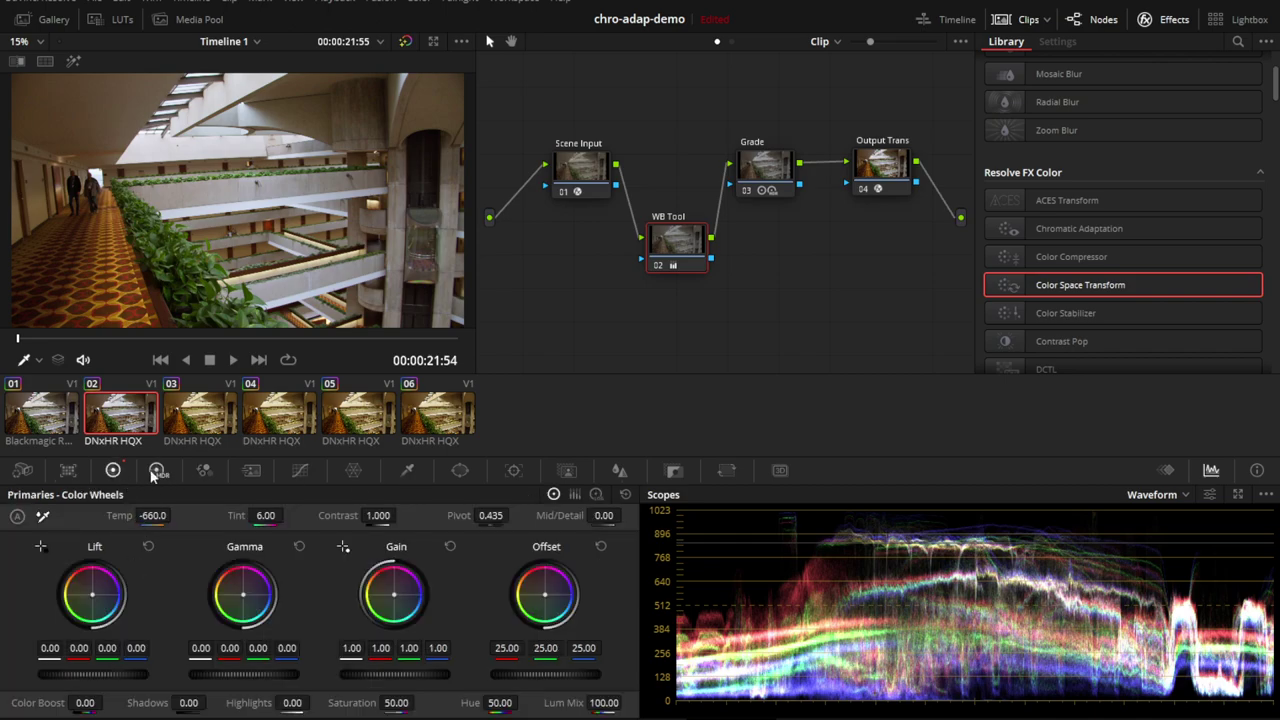
click(200, 410)
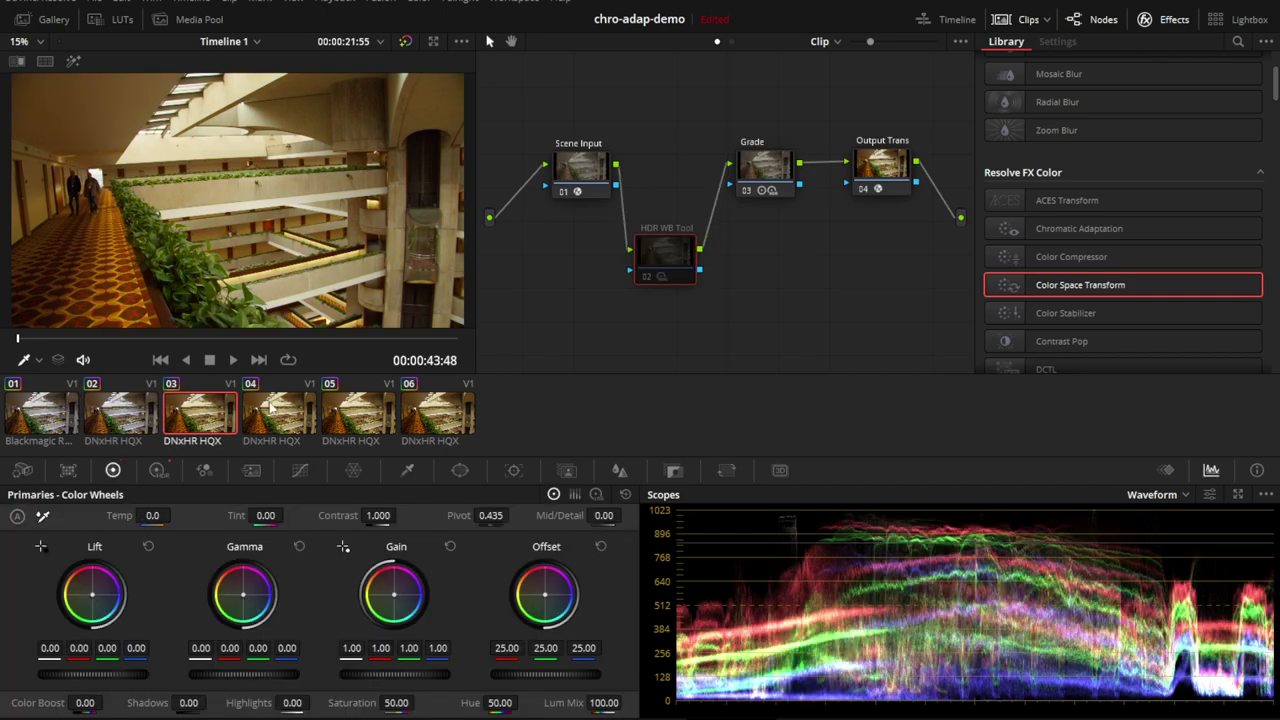
- Re-enable clip 03's HDR WB Tool node, confirm its HDR wheels use DaVinci Wide Gamut/Intermediate, and enlarge the viewer
click(647, 284)
click(158, 470)
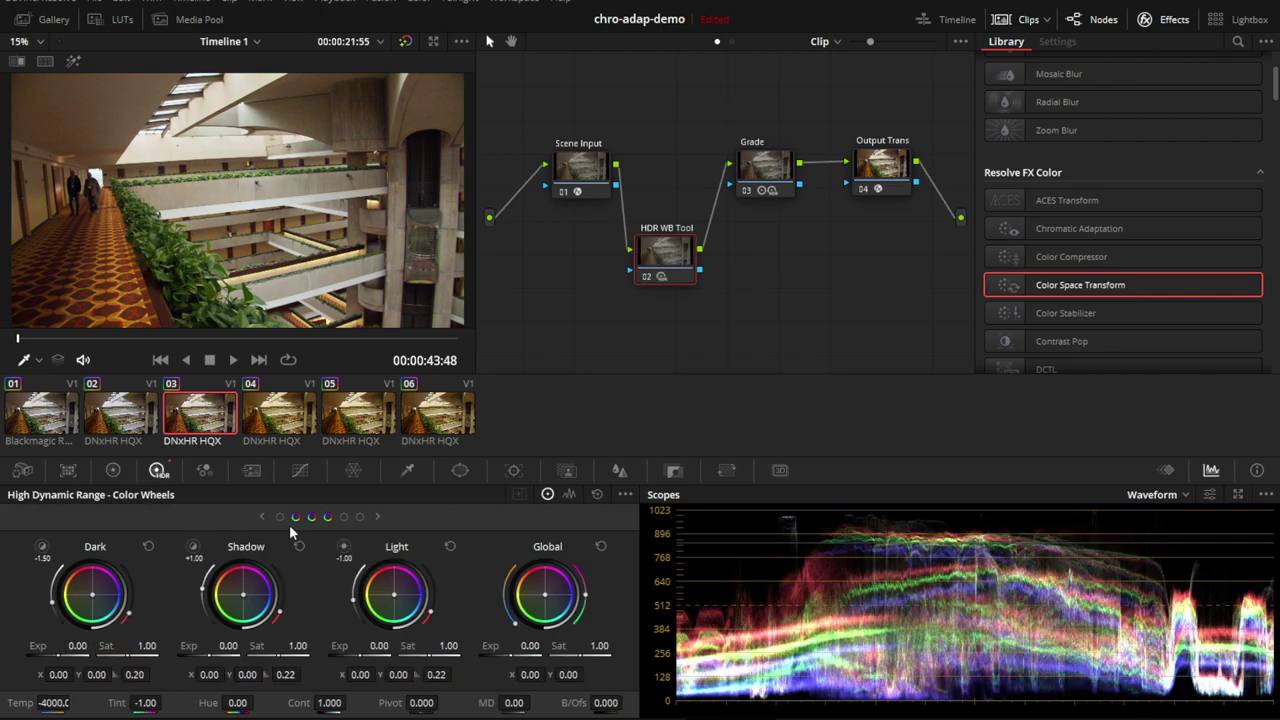
click(625, 494)
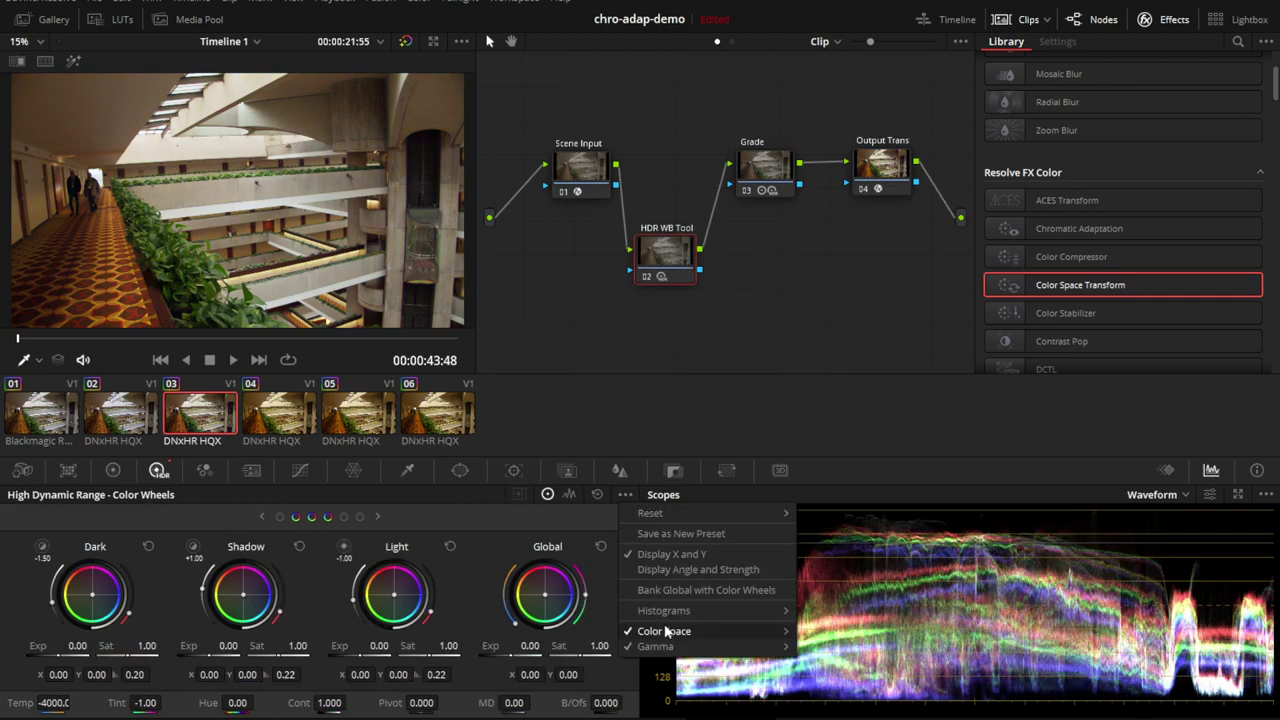
mouse_move(680, 631)
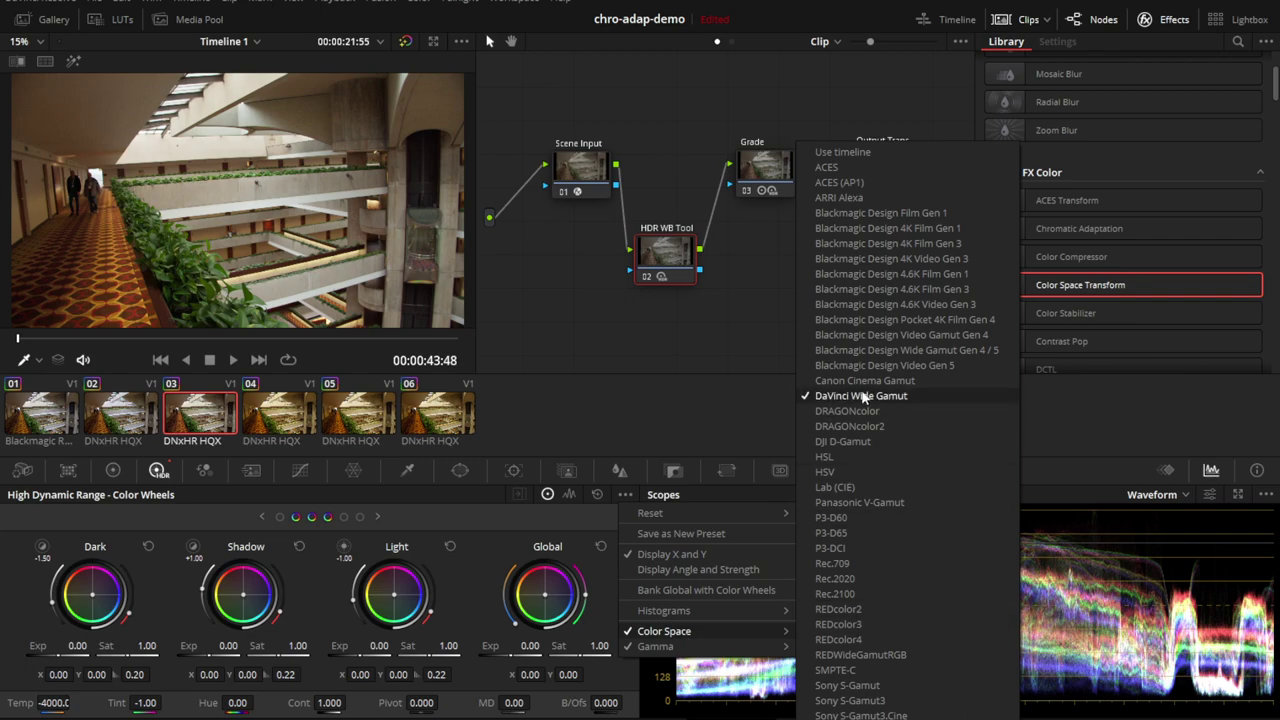
mouse_move(768, 648)
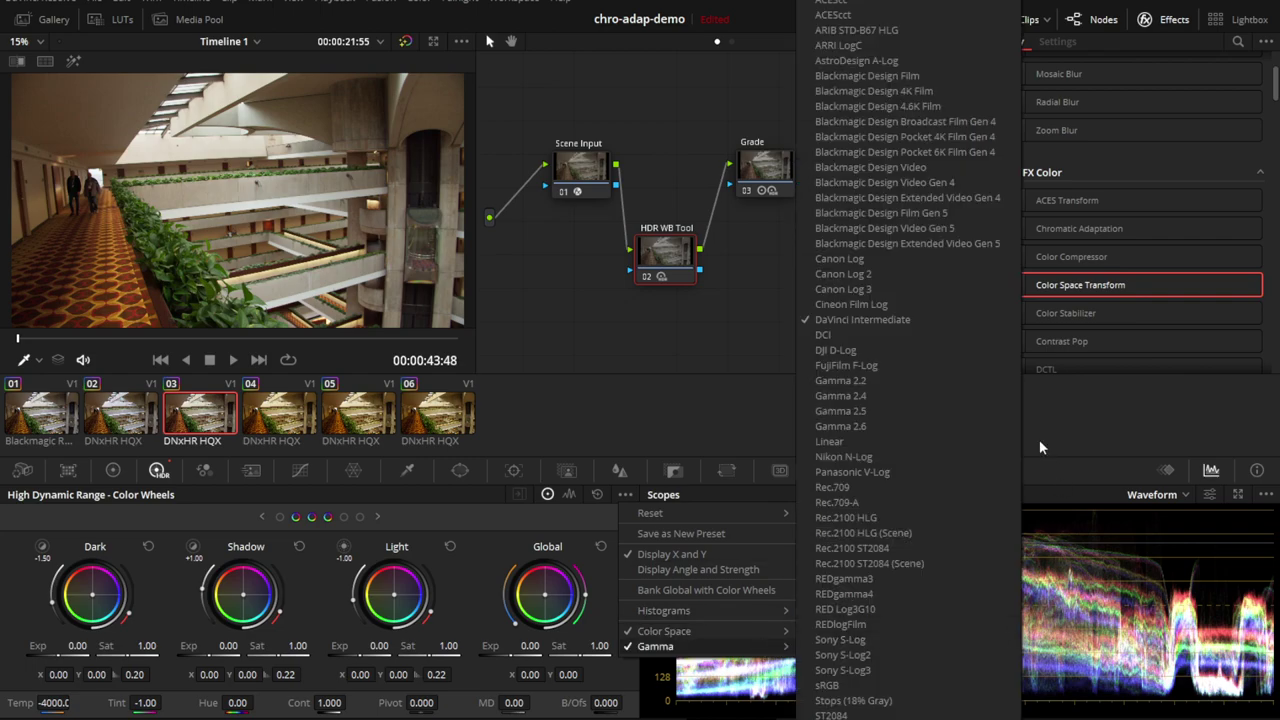
click(795, 328)
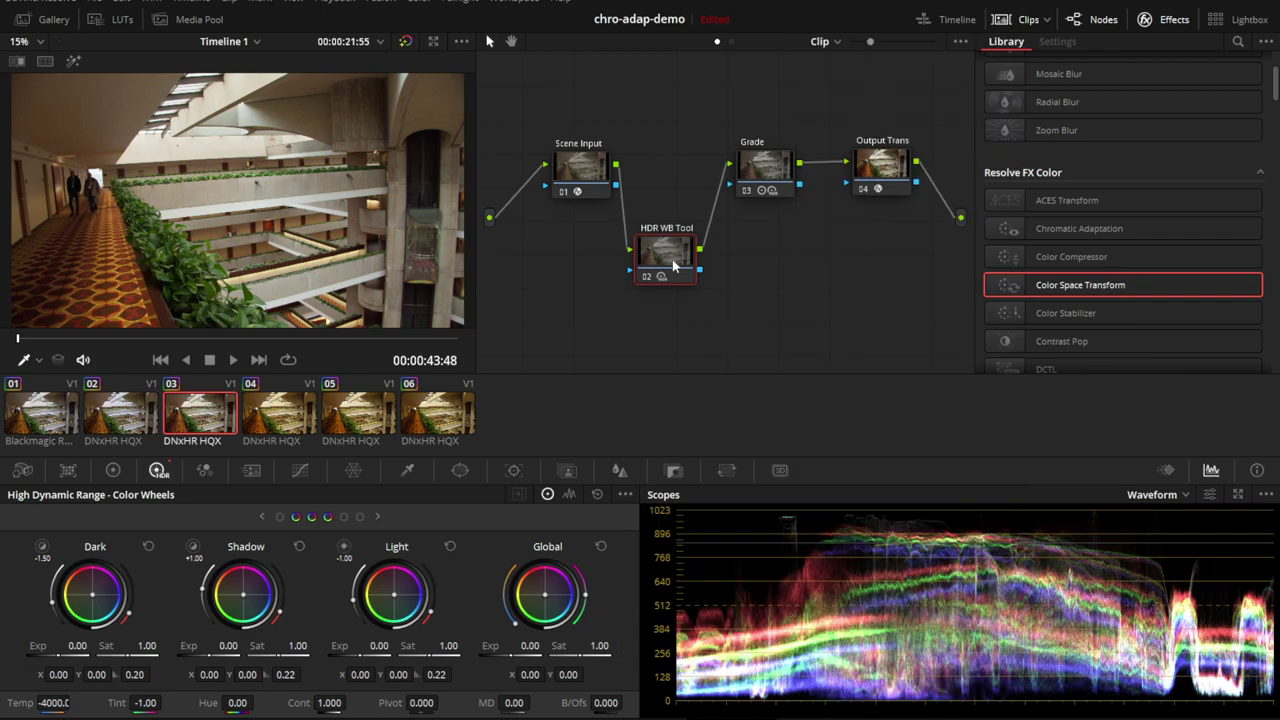
drag(672, 258, 677, 258)
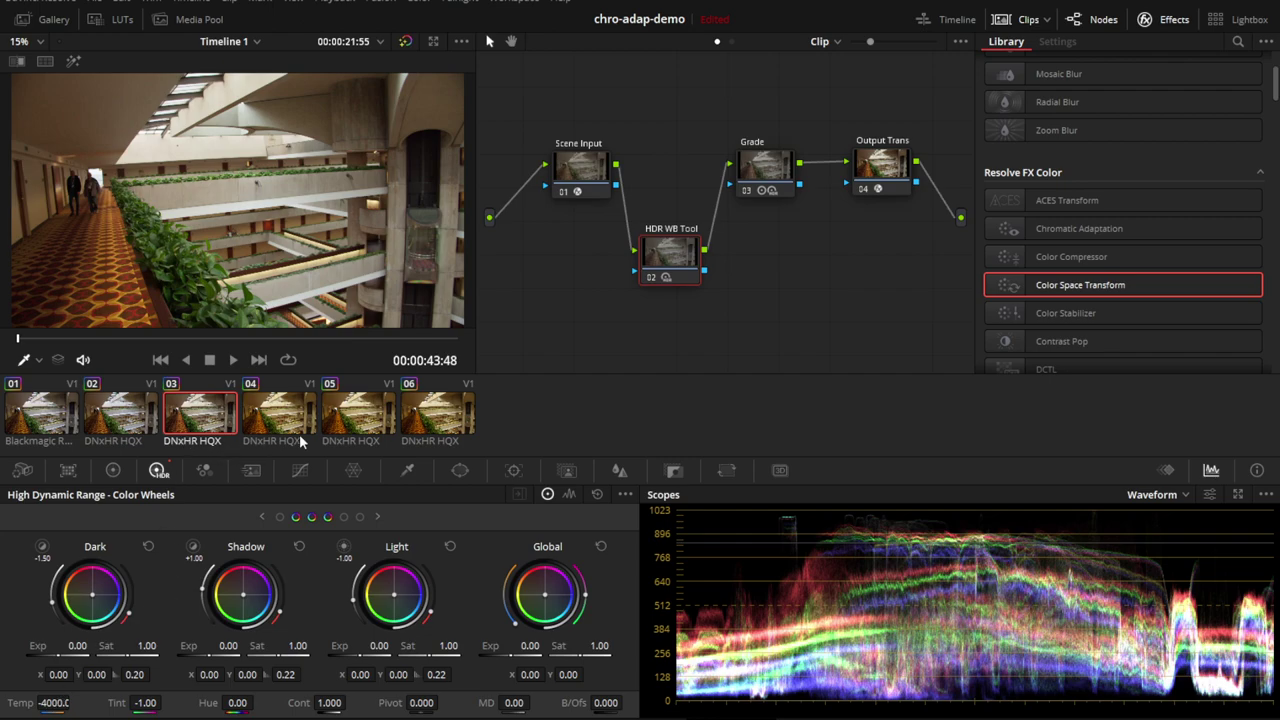
key(alt+f)
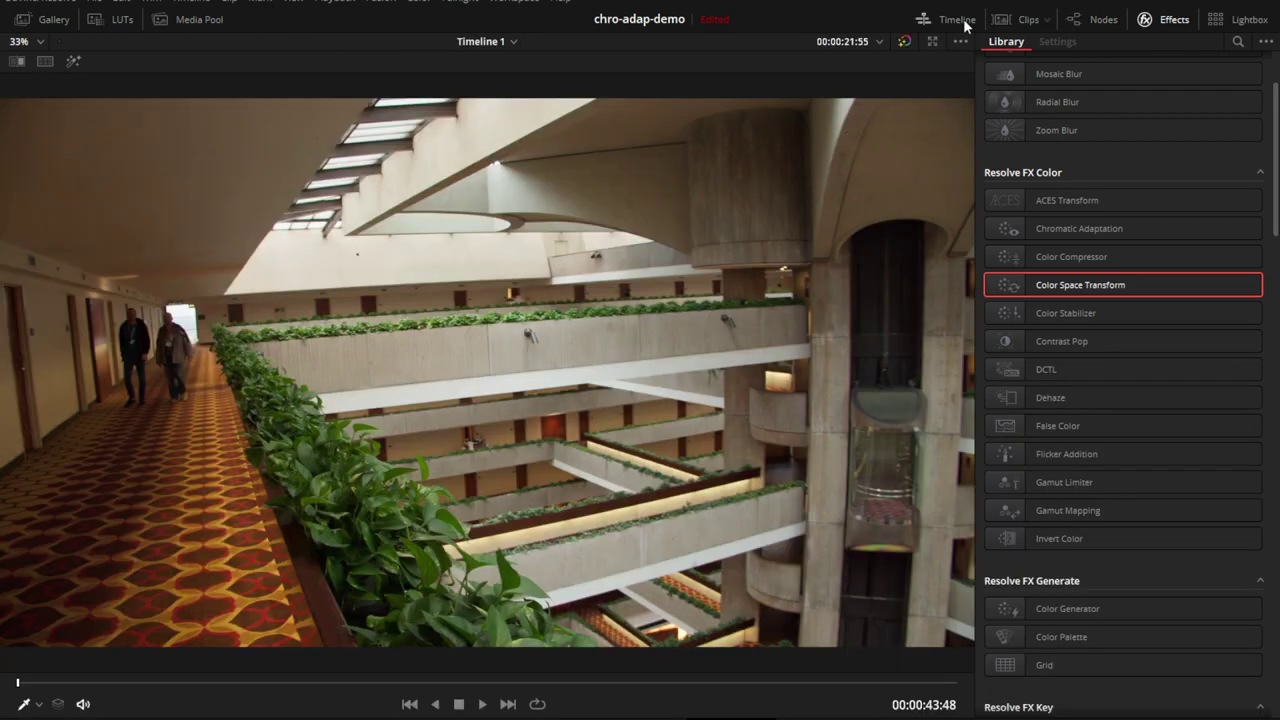
- Flip between clip 03's HDR correction, RAW clip 01 and clip 02, then exit the enlarged viewer on clip 02
click(1000, 26)
click(57, 674)
click(210, 668)
click(58, 674)
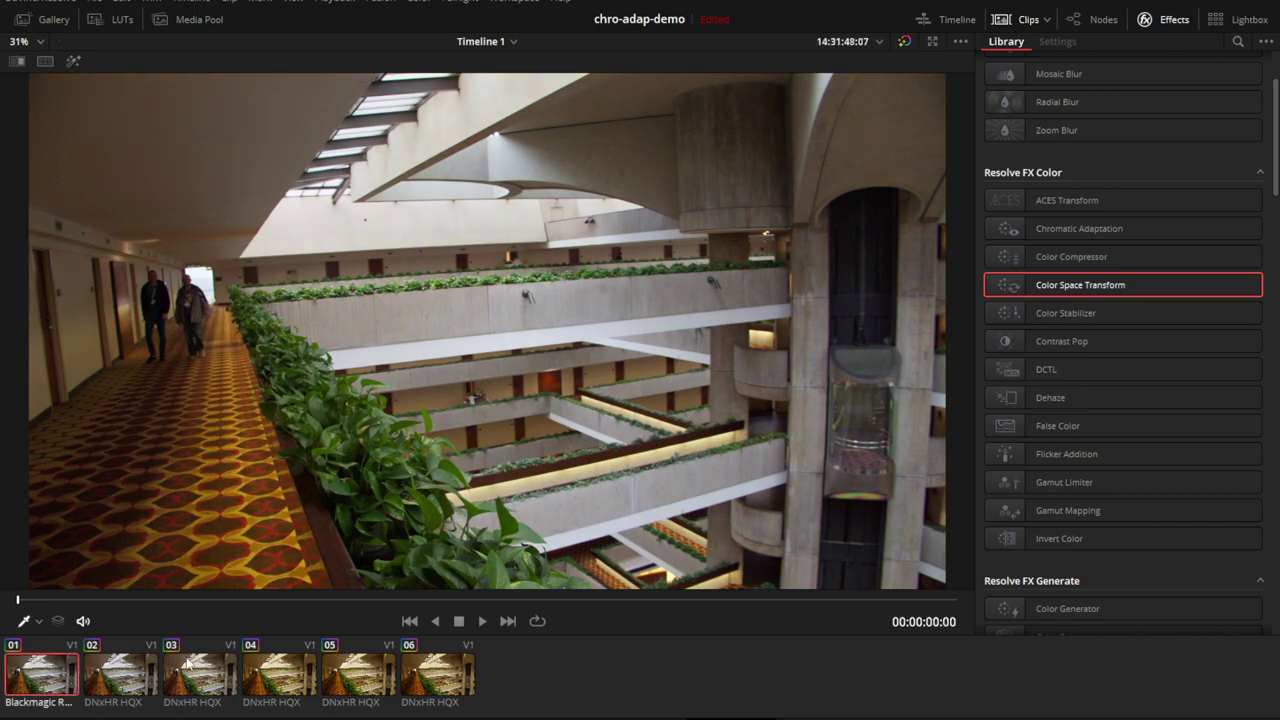
click(190, 666)
click(129, 670)
click(185, 670)
click(131, 672)
click(170, 670)
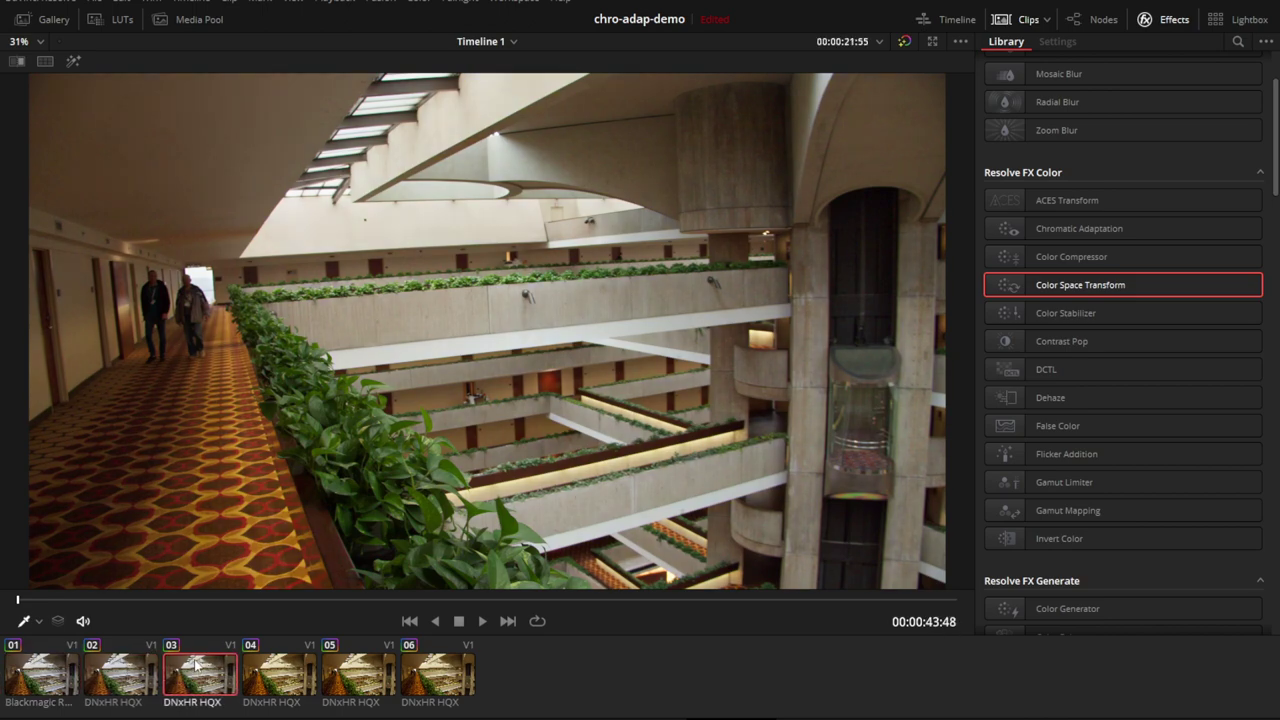
click(72, 676)
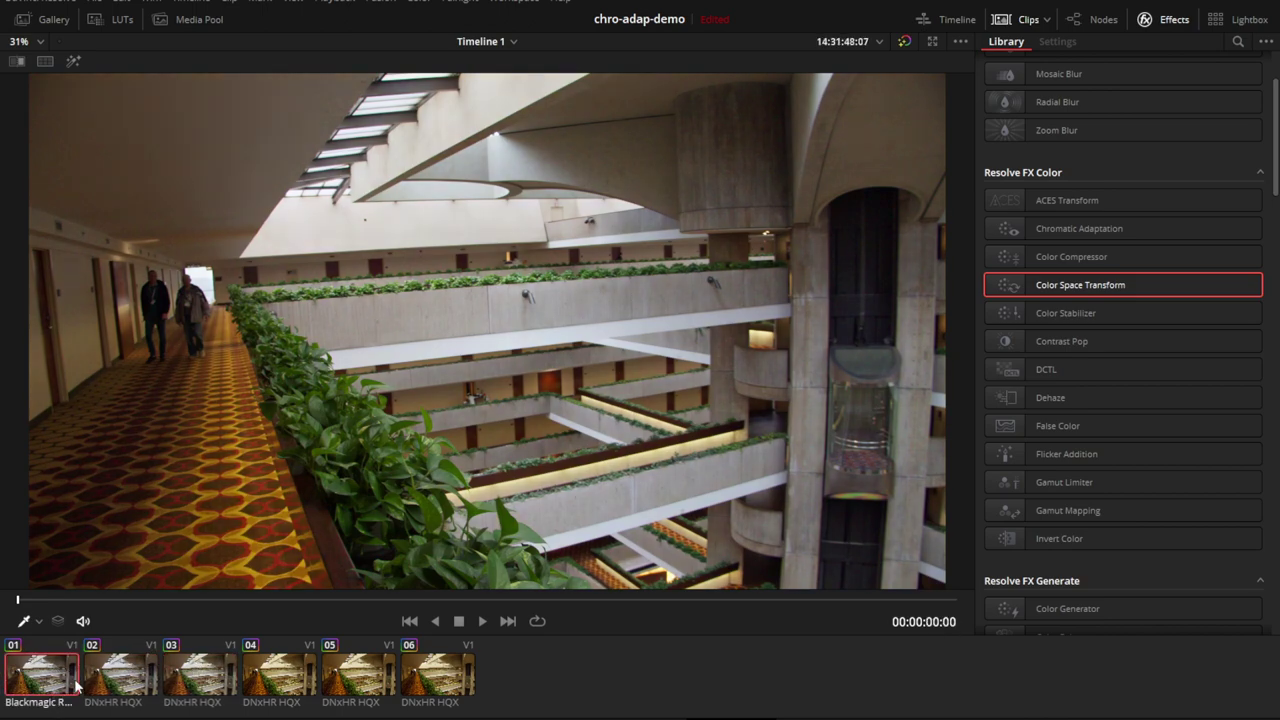
click(209, 677)
click(136, 680)
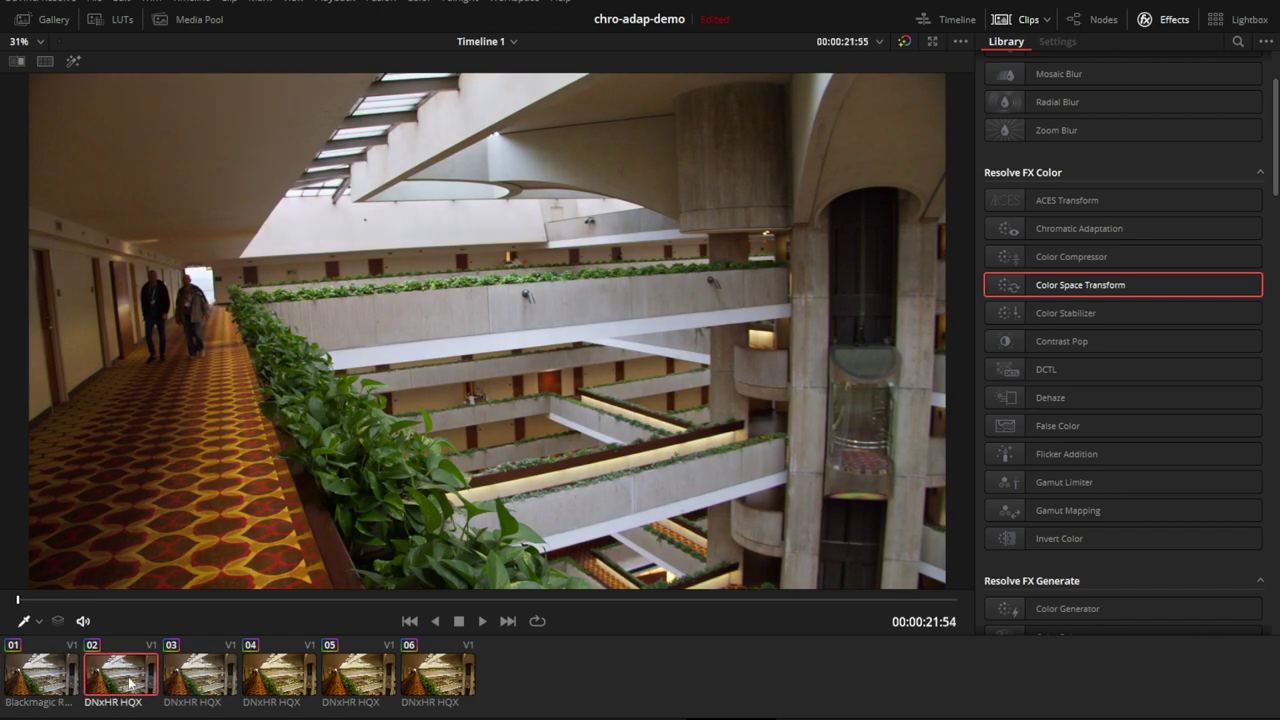
click(210, 688)
click(137, 683)
click(200, 675)
click(131, 676)
key(alt+f)
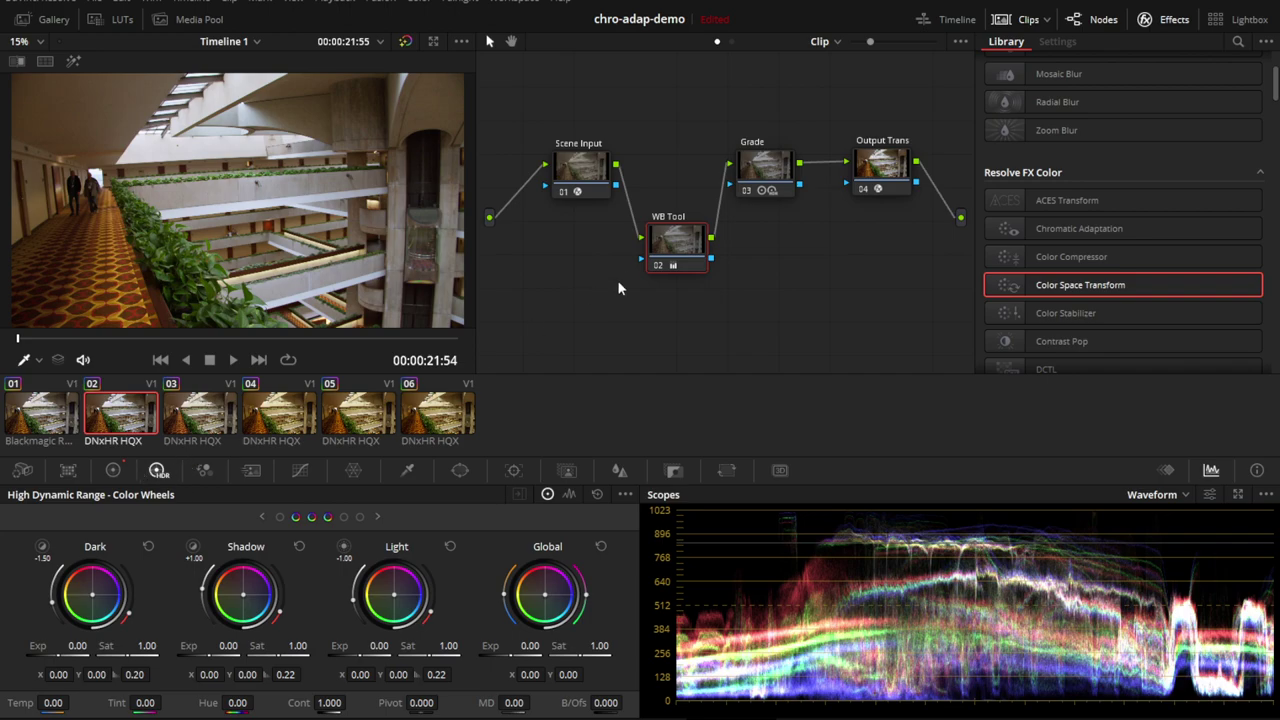
- On clip 04, re-enable the Offset WB node (Offset 22.77, 24.86, 29.14) and check the Scene Input transform
click(236, 407)
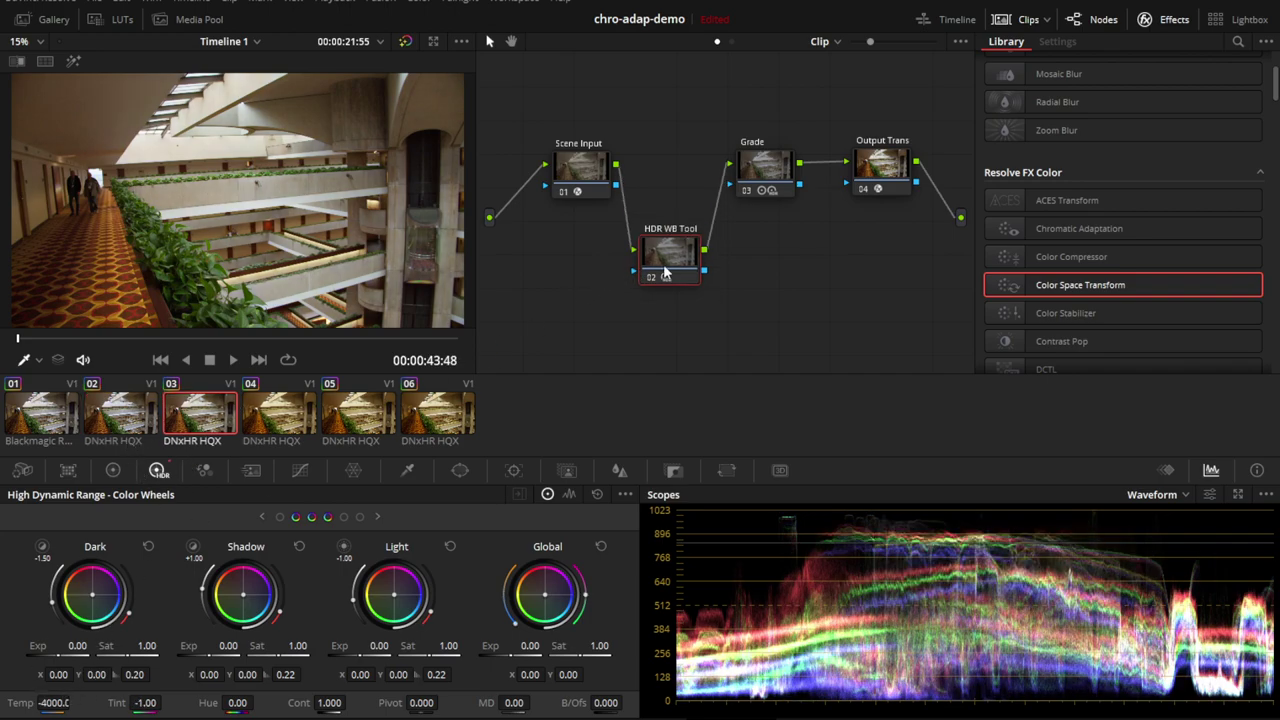
click(283, 425)
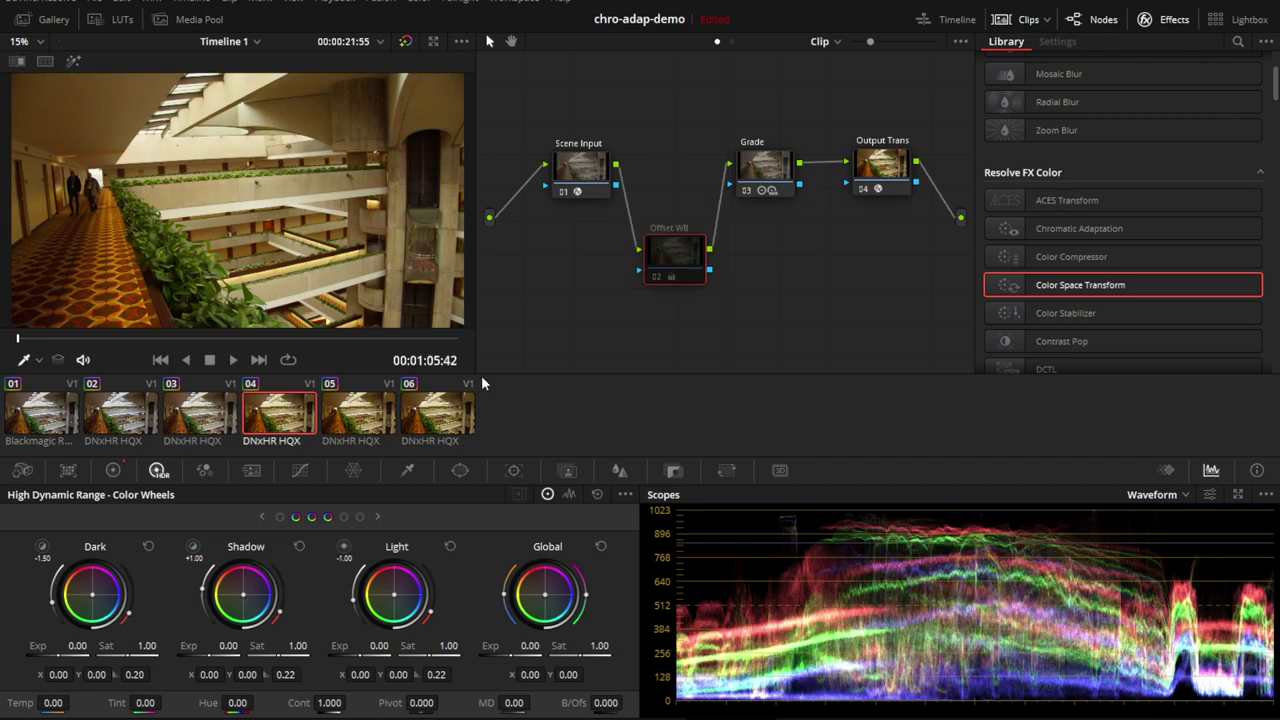
click(657, 272)
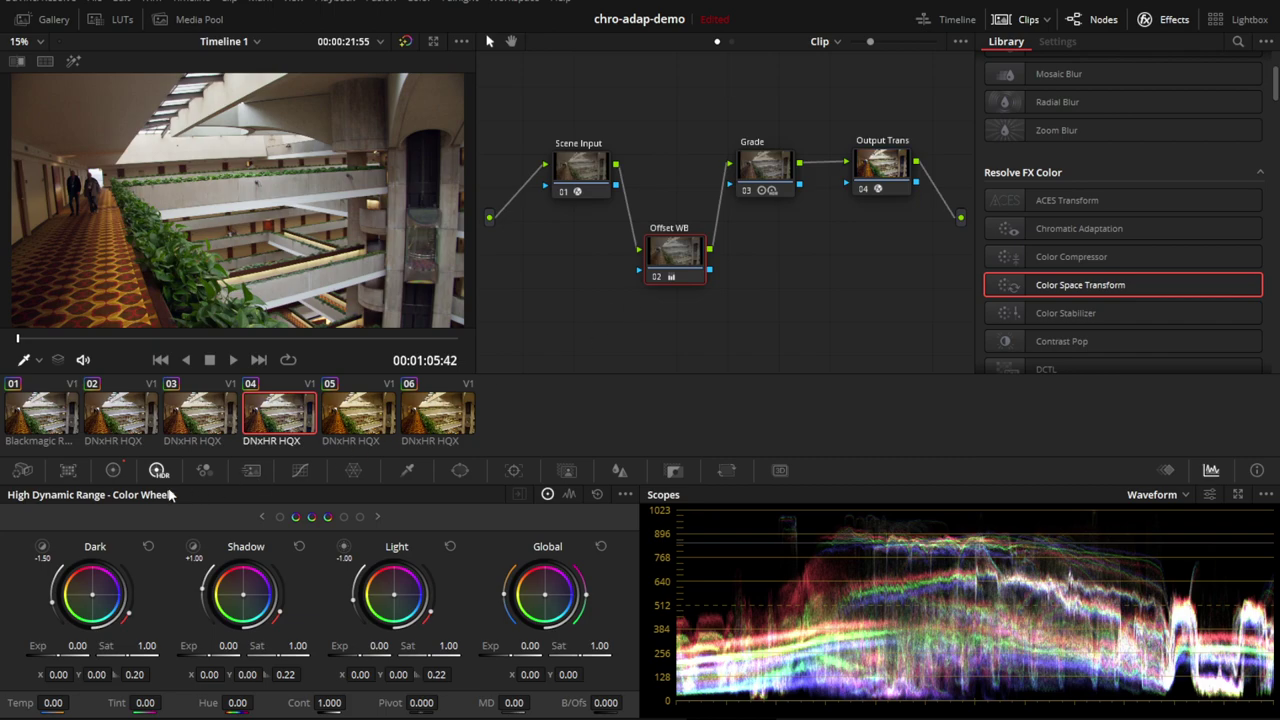
click(112, 470)
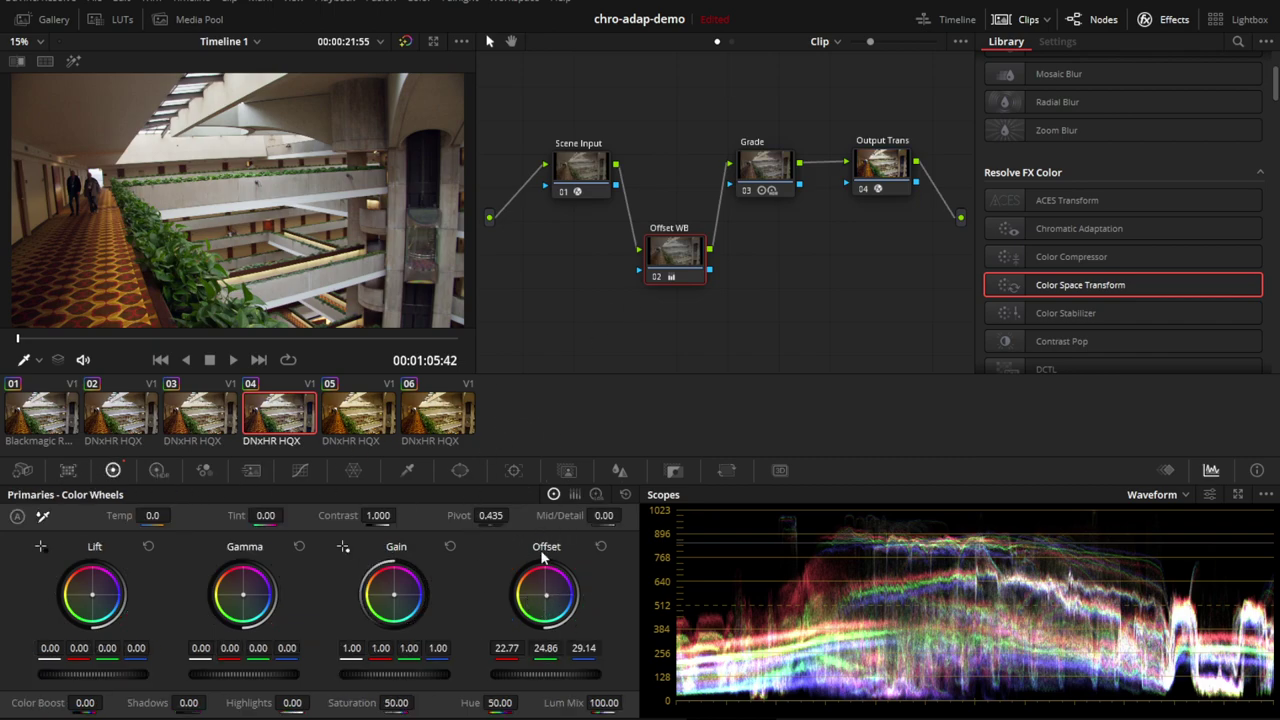
click(590, 170)
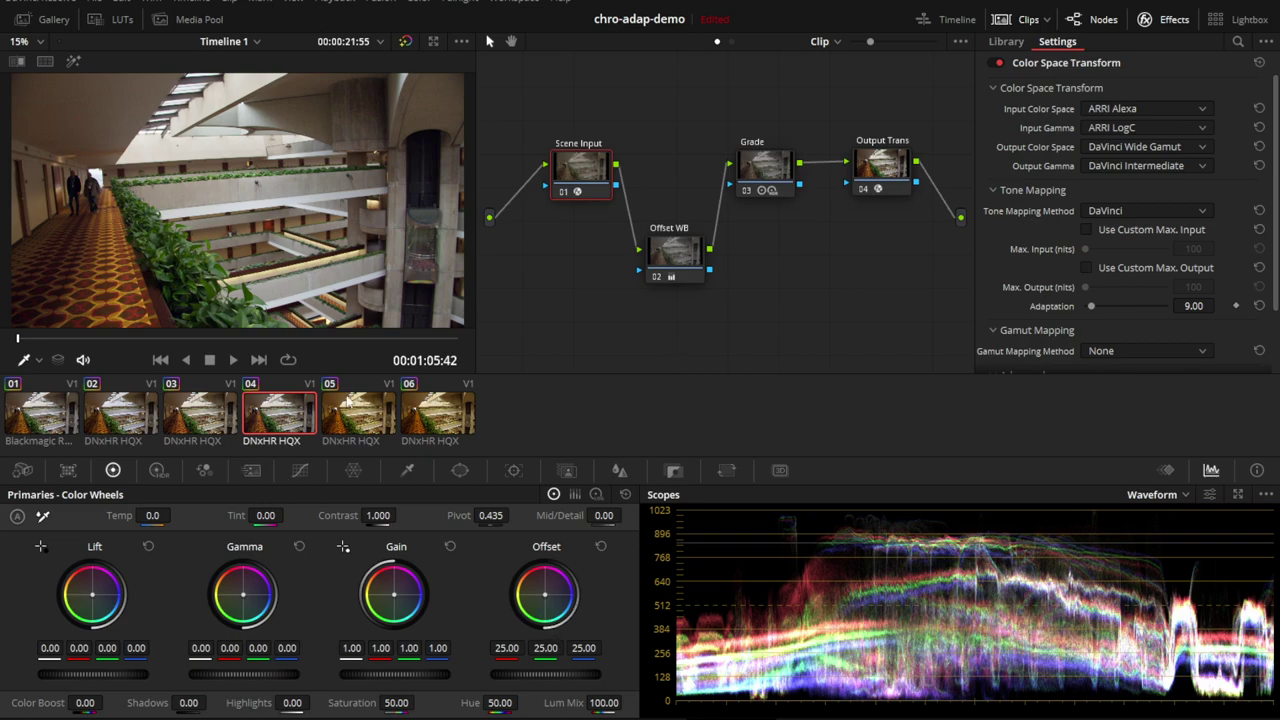
click(670, 256)
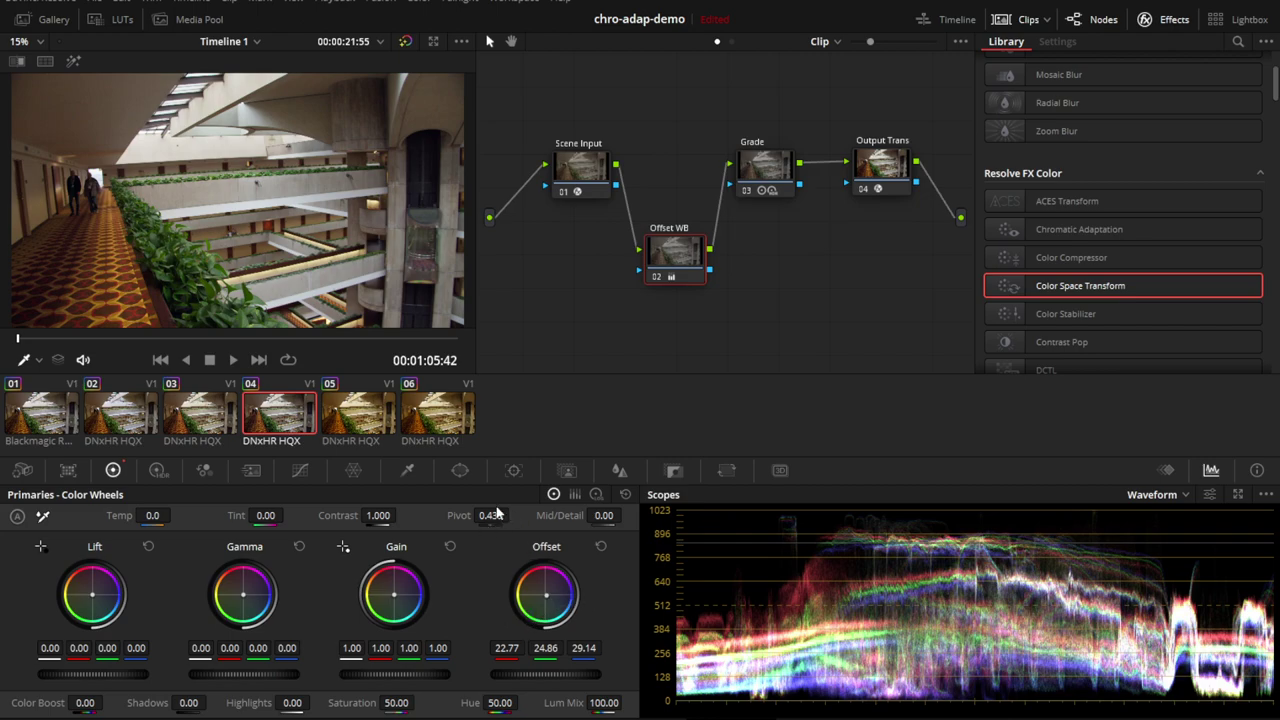
key(alt+f)
click(1001, 19)
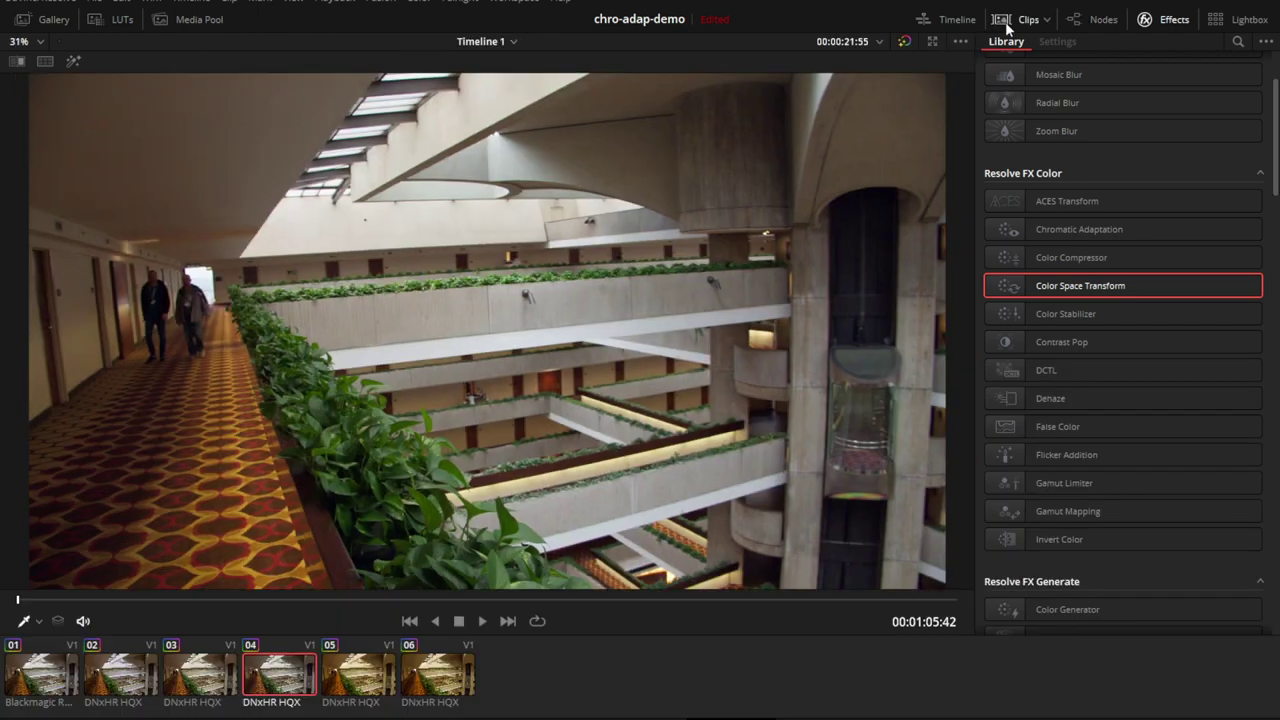
click(47, 689)
click(275, 679)
click(57, 679)
click(267, 666)
click(53, 672)
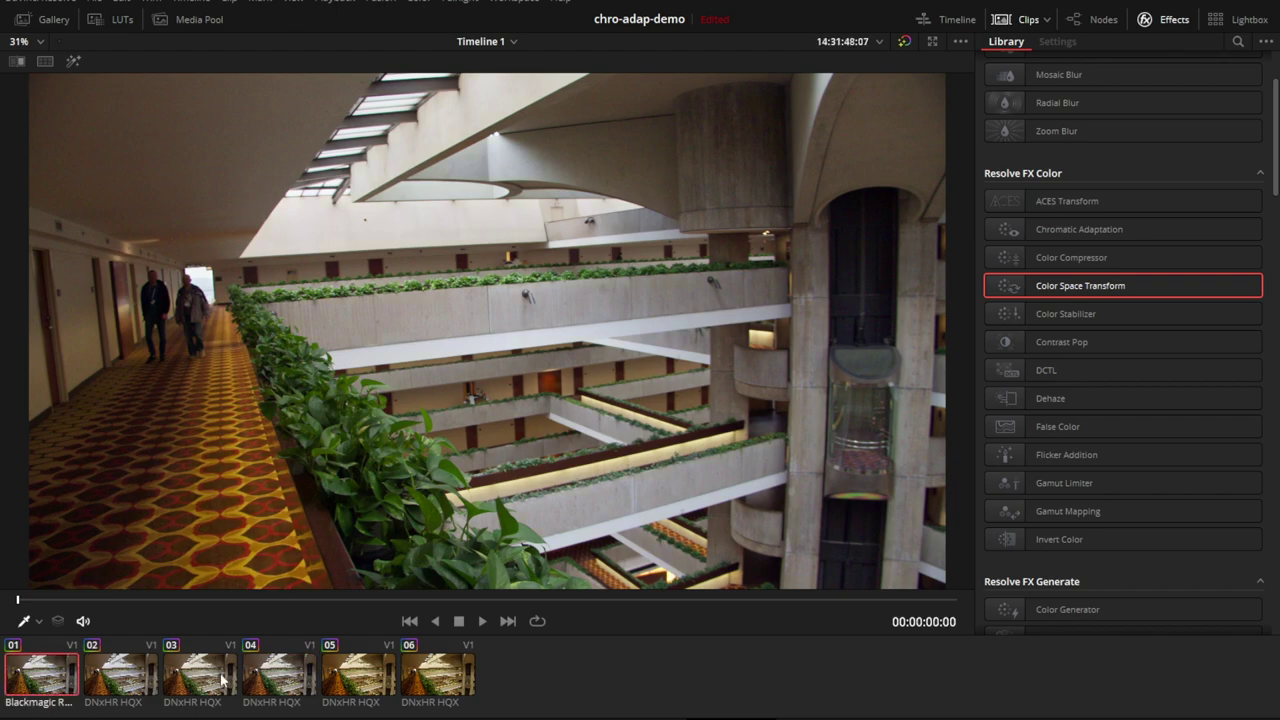
click(261, 679)
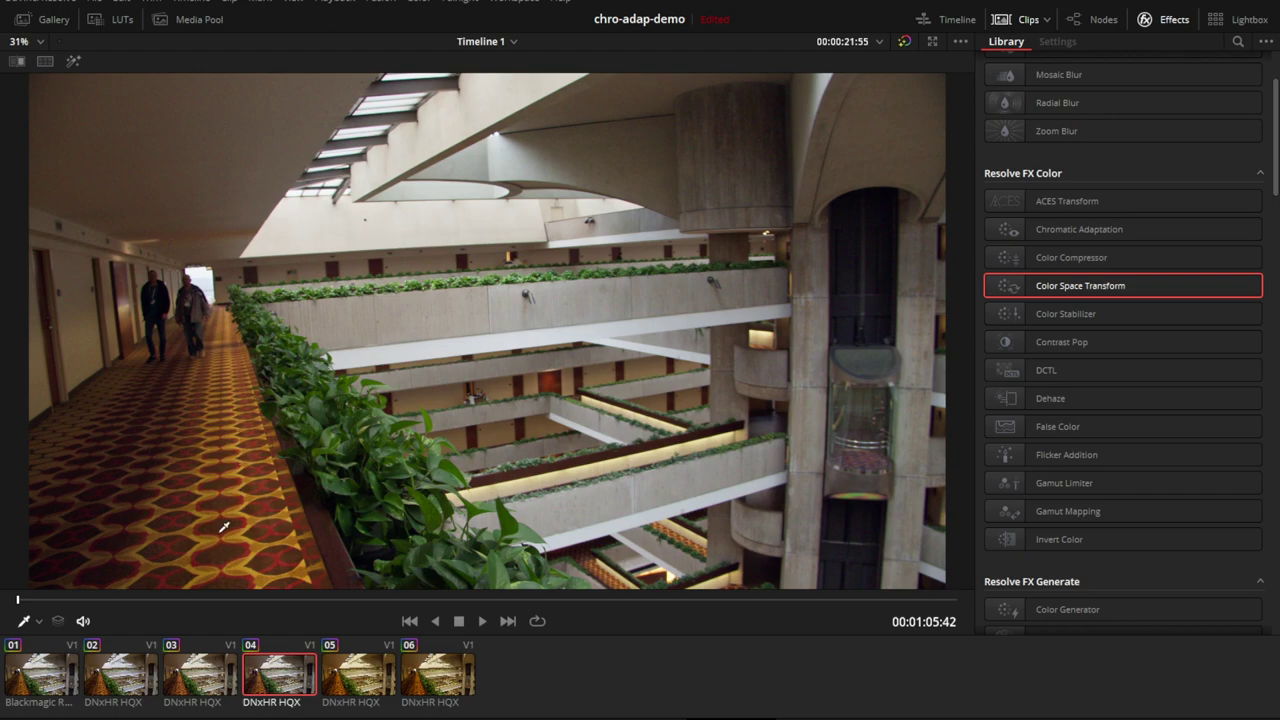
click(62, 661)
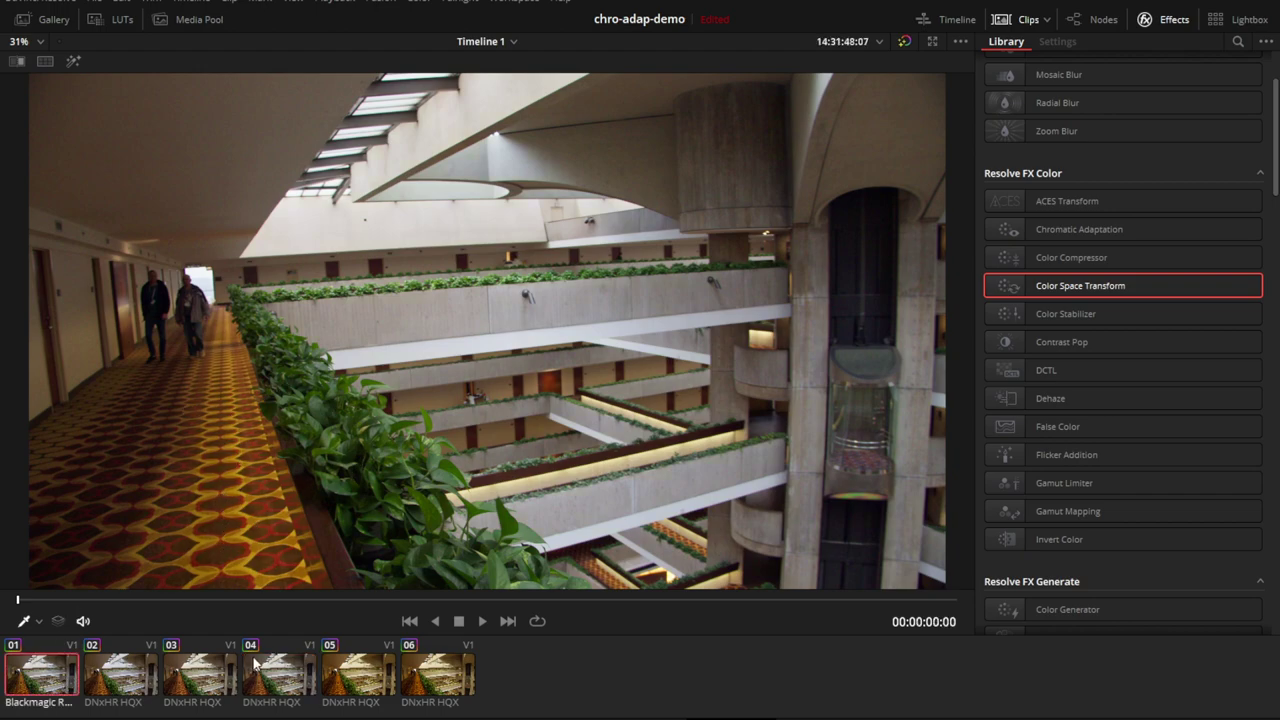
click(252, 664)
click(68, 678)
click(118, 688)
click(246, 664)
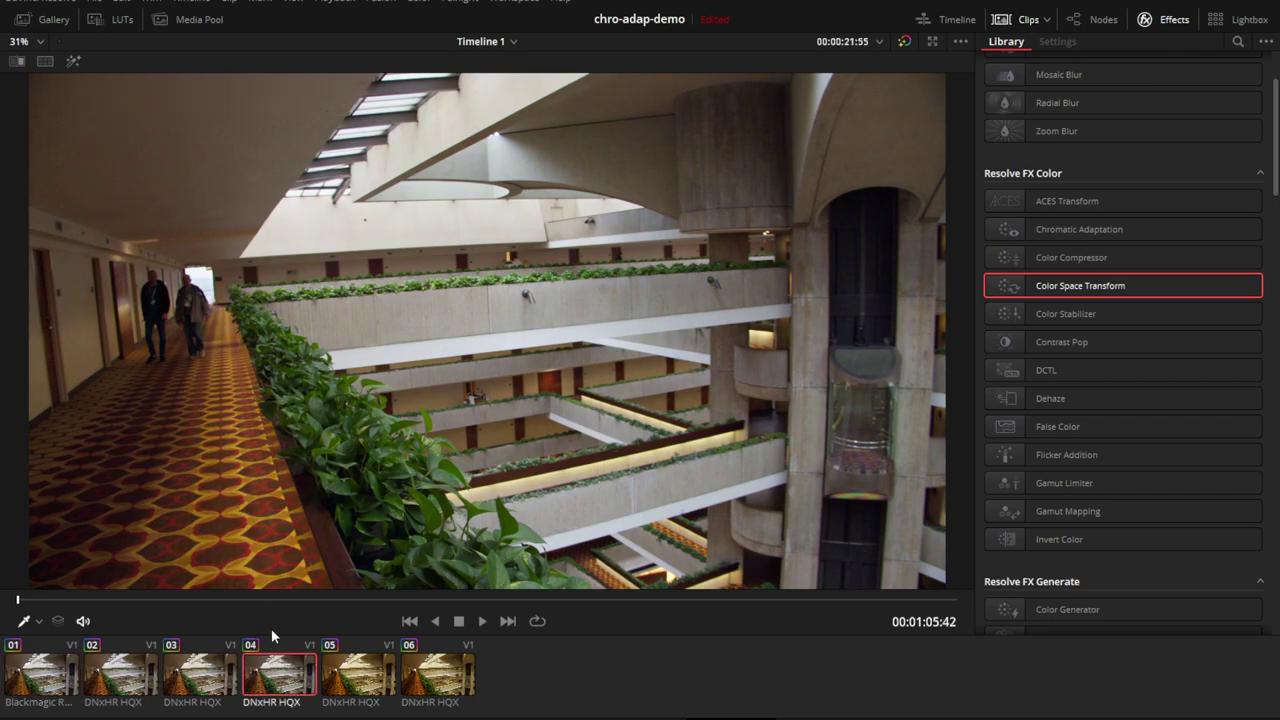
click(60, 690)
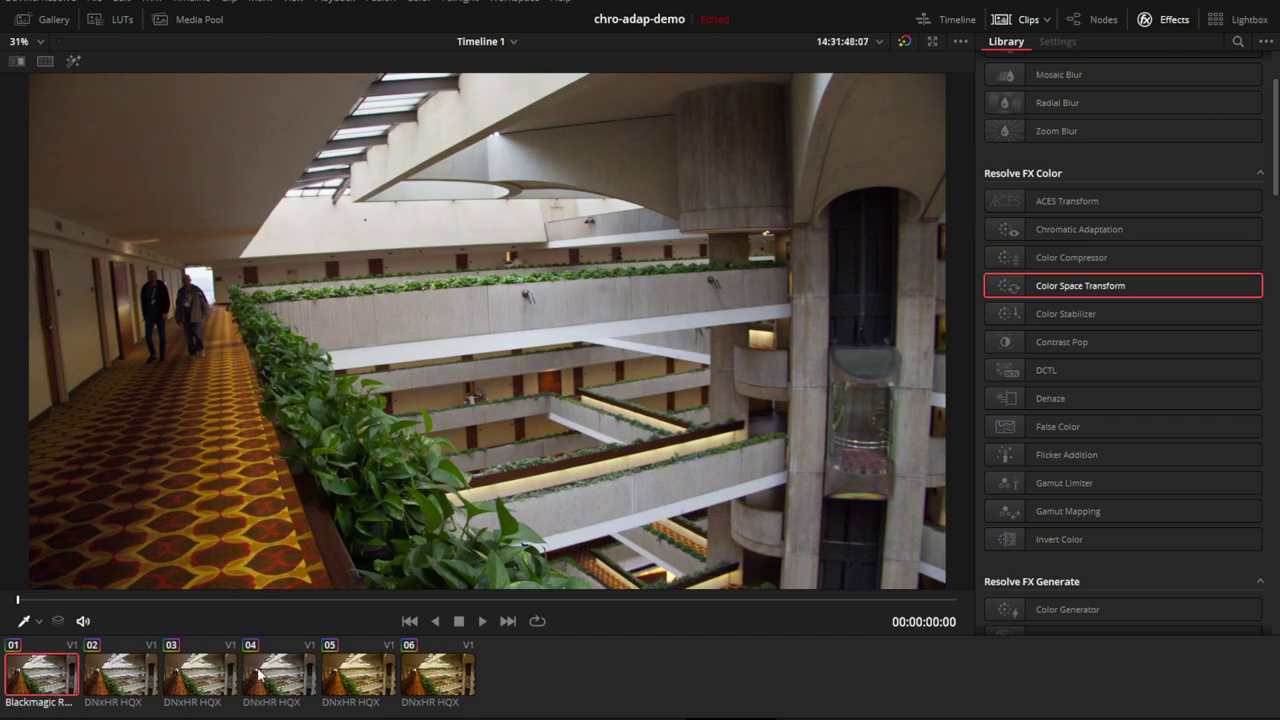
click(262, 676)
key(alt+f)
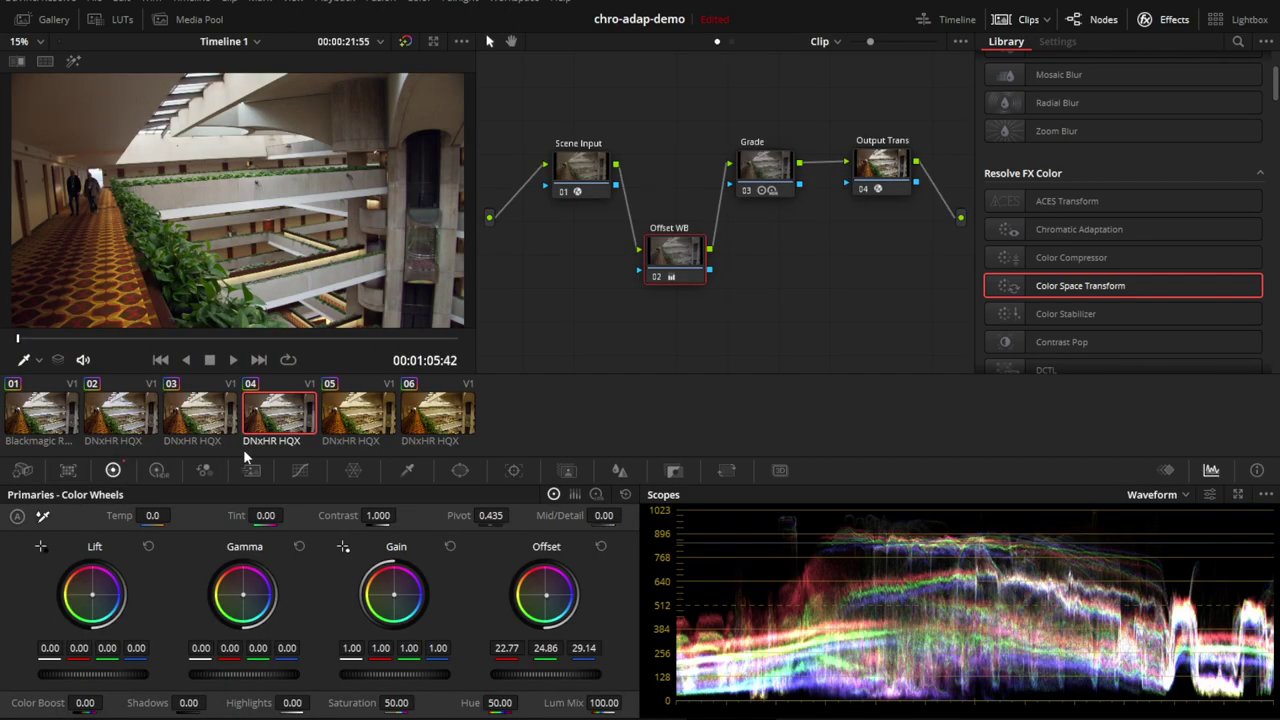
- On clip 05, inspect the Linearize and Working Log conversions, then select the Gain WB node between them
click(350, 420)
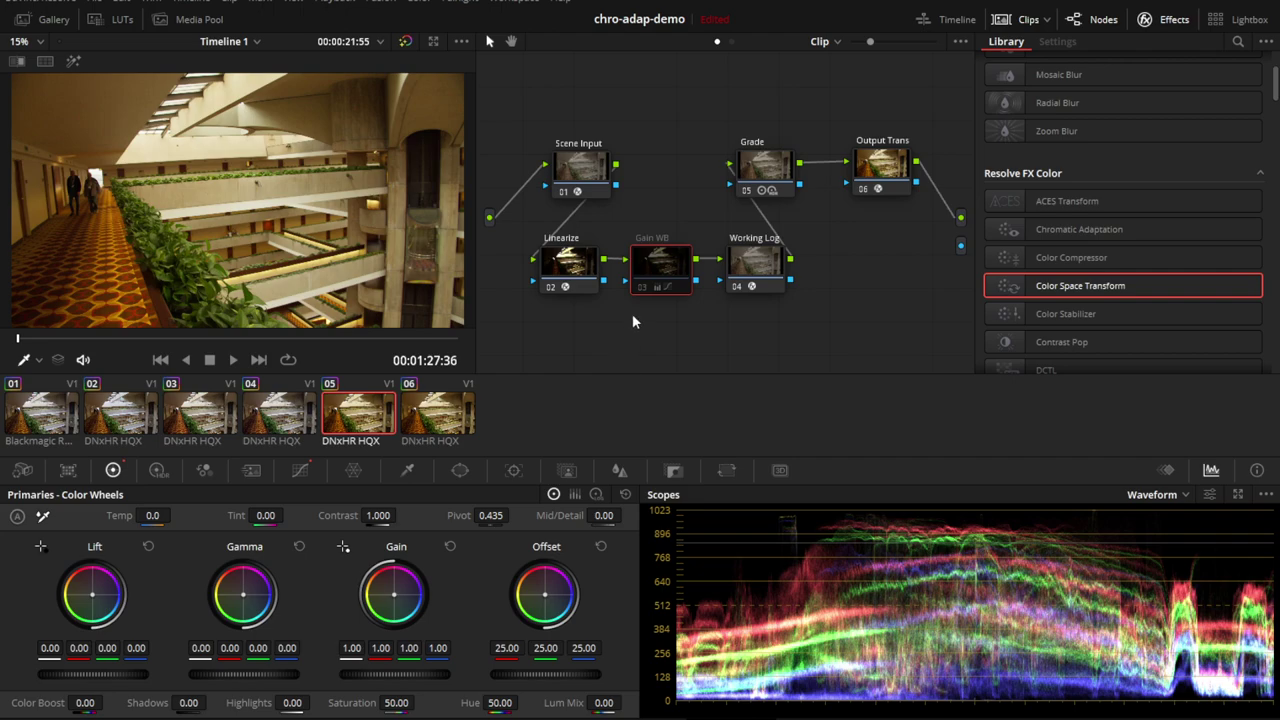
mouse_move(637, 285)
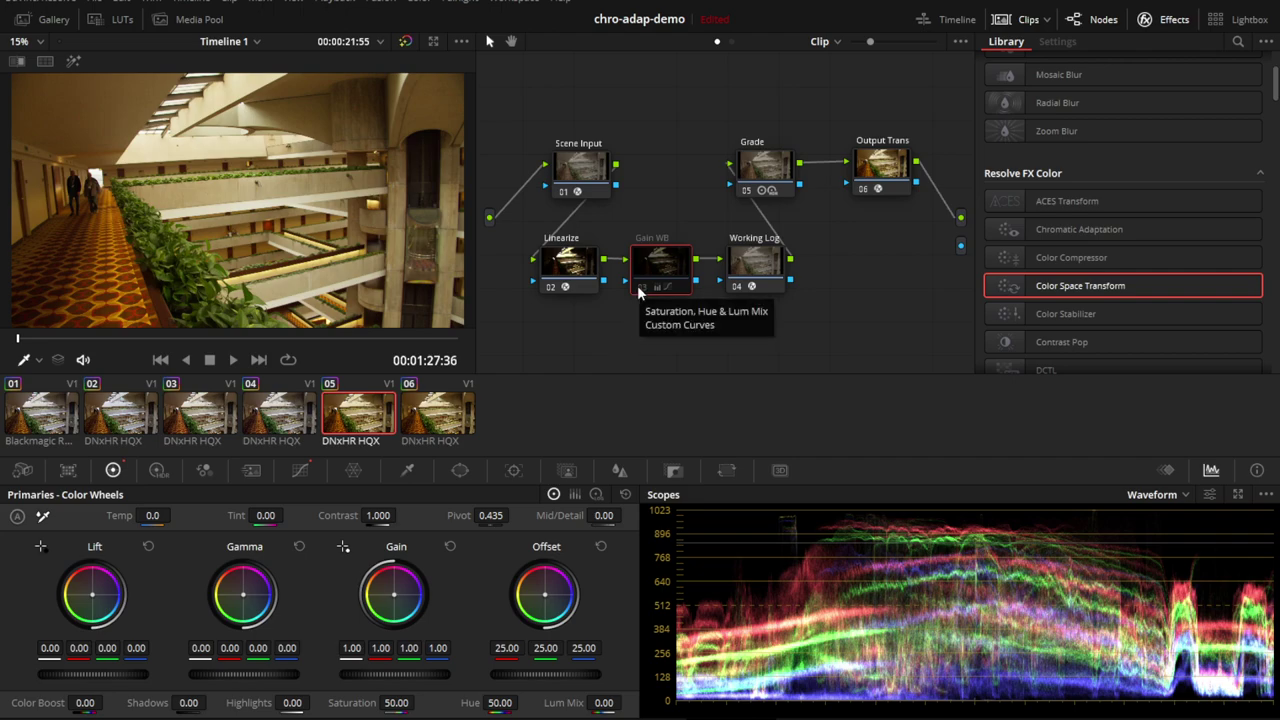
click(571, 286)
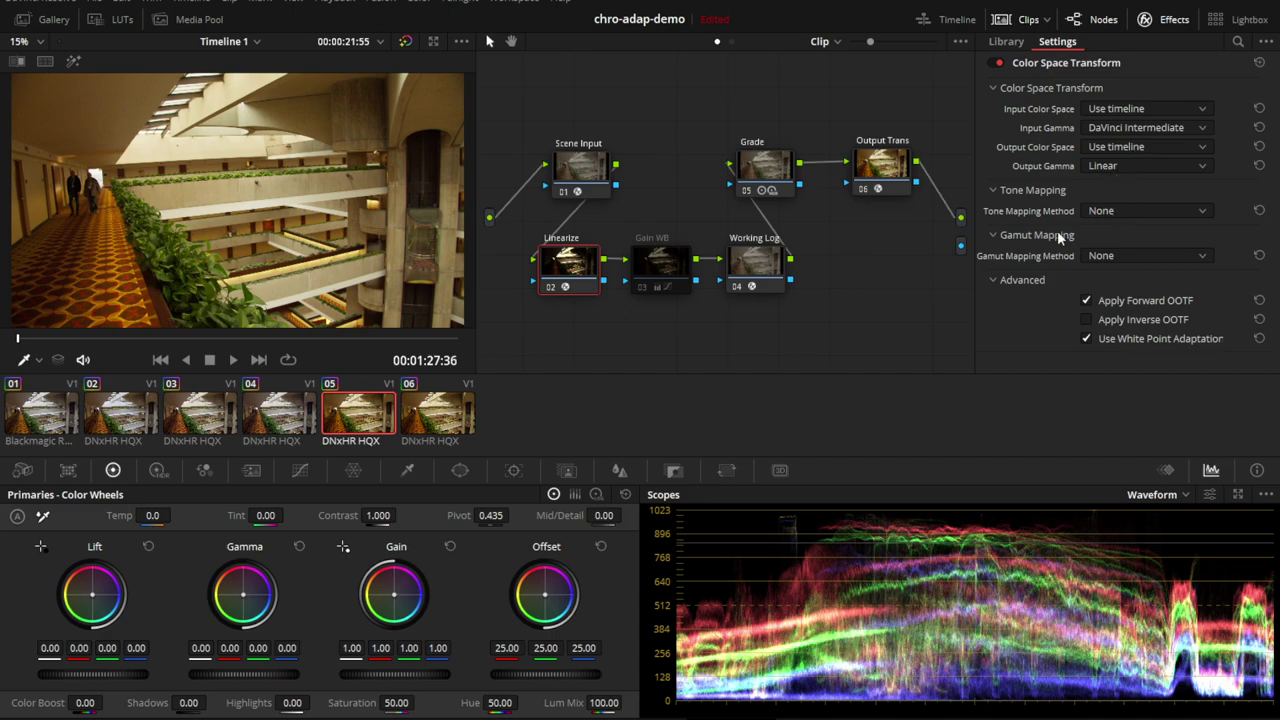
click(786, 270)
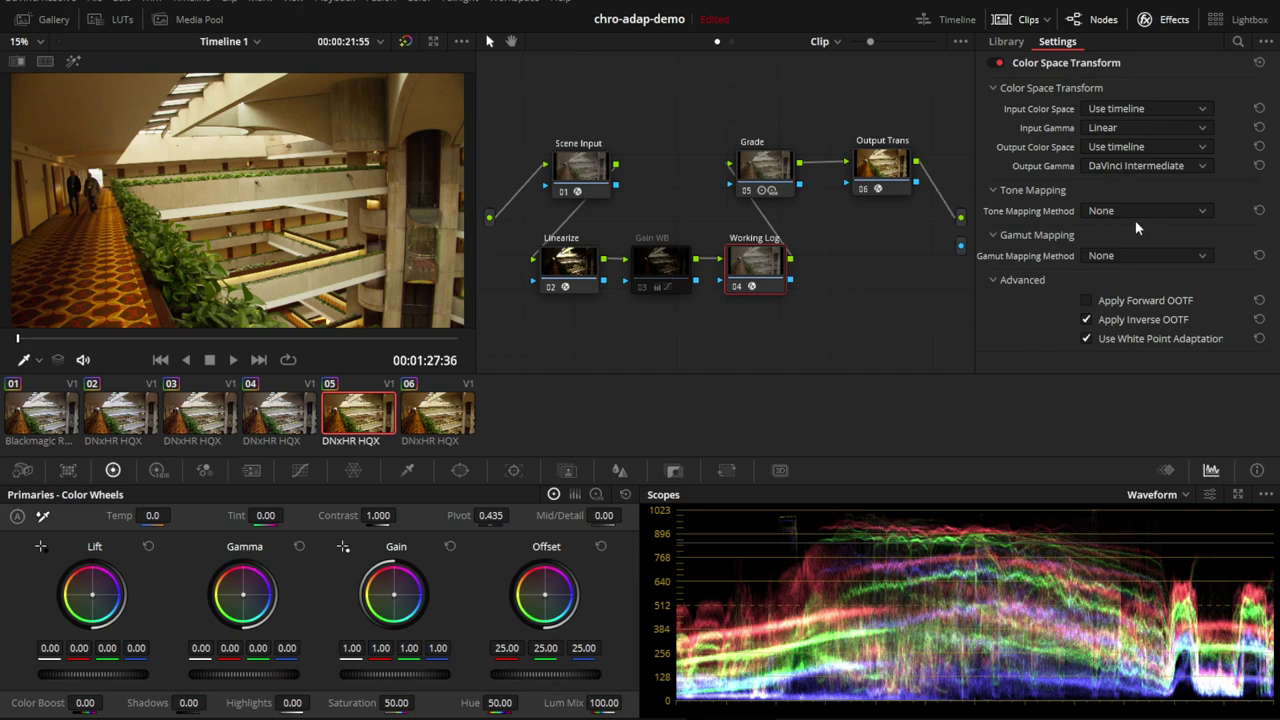
click(672, 264)
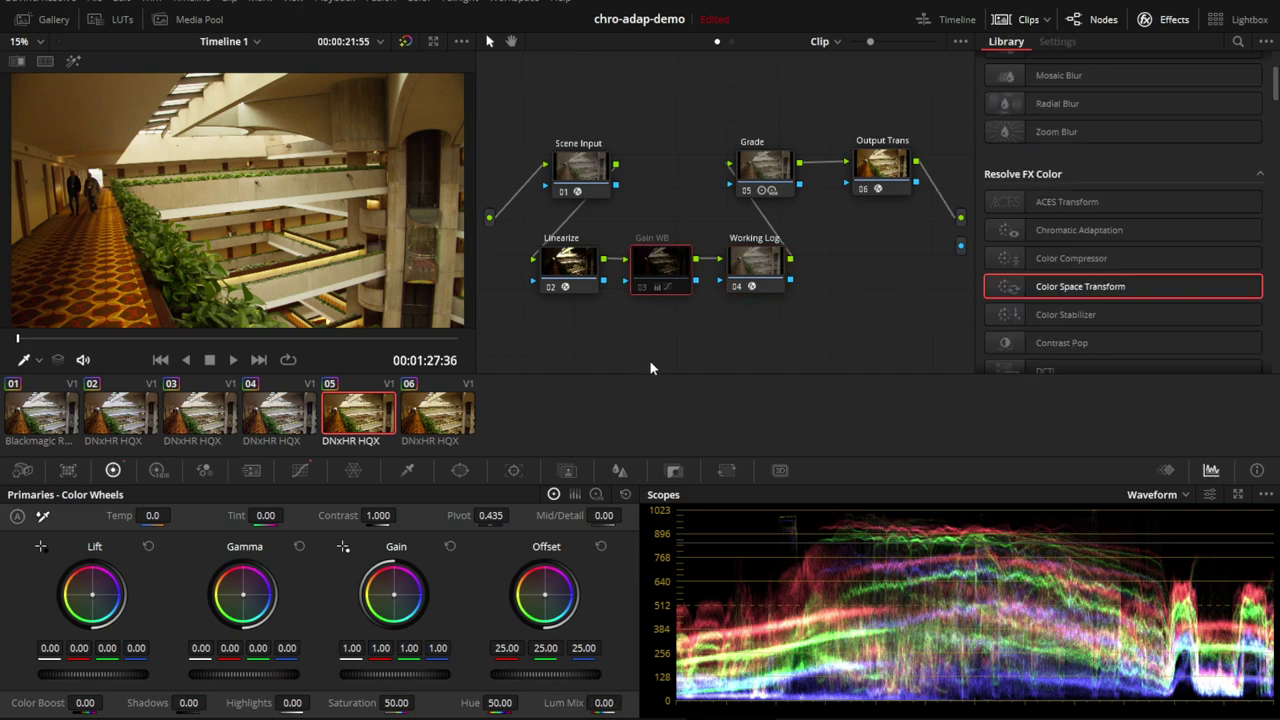
mouse_move(674, 267)
mouse_down()
mouse_move(660, 268)
mouse_move(670, 262)
mouse_up()
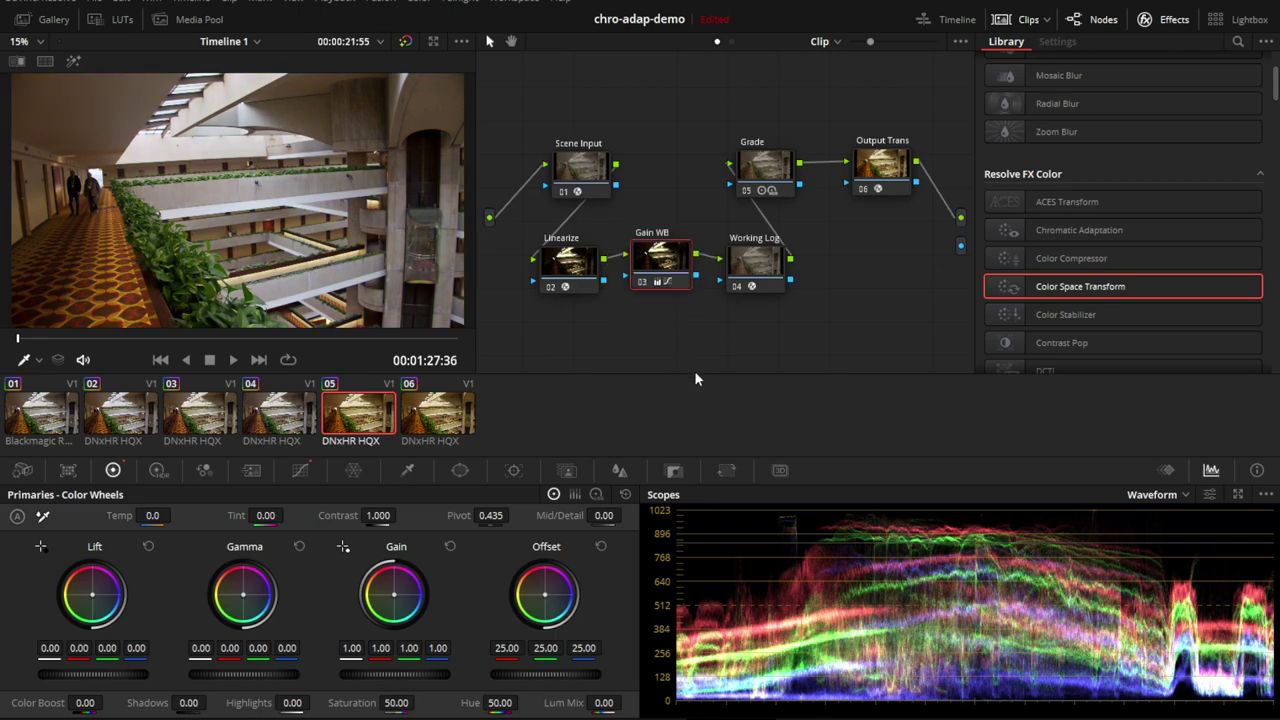
- Review the Gain WB node's custom curves, drop Lum Mix from 0.40 to 0.00, and enlarge the viewer
click(303, 471)
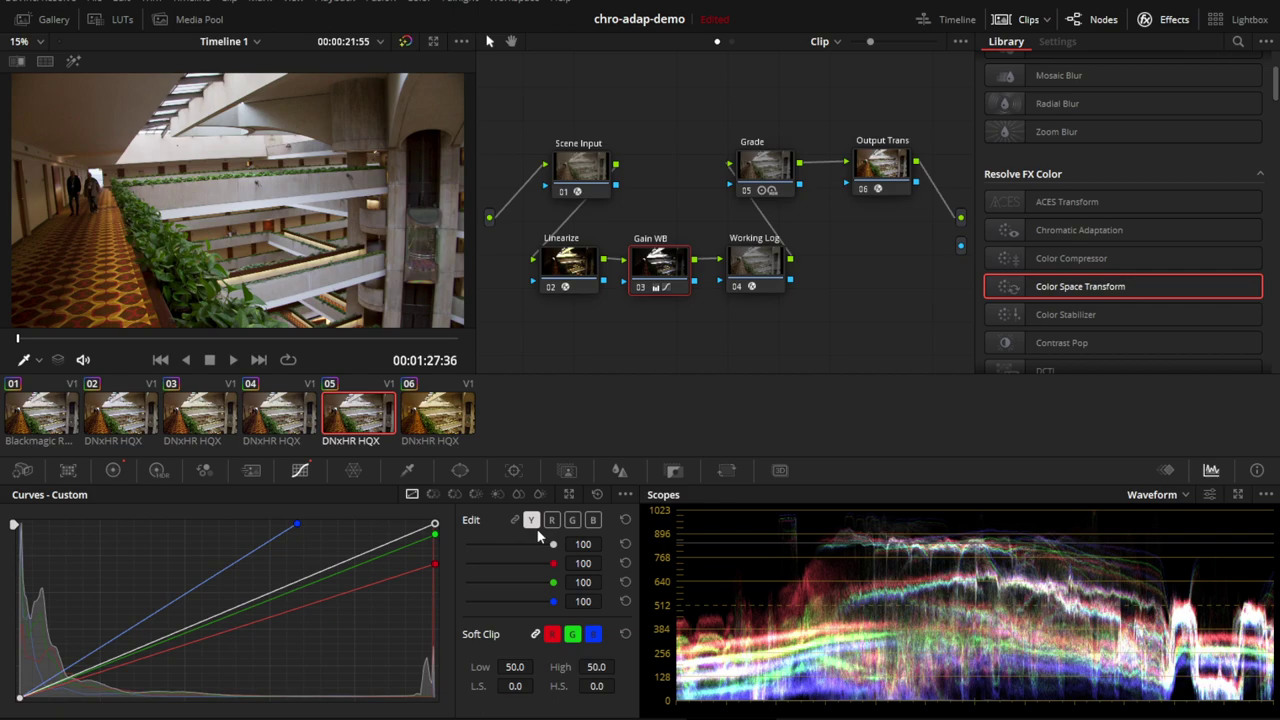
click(113, 470)
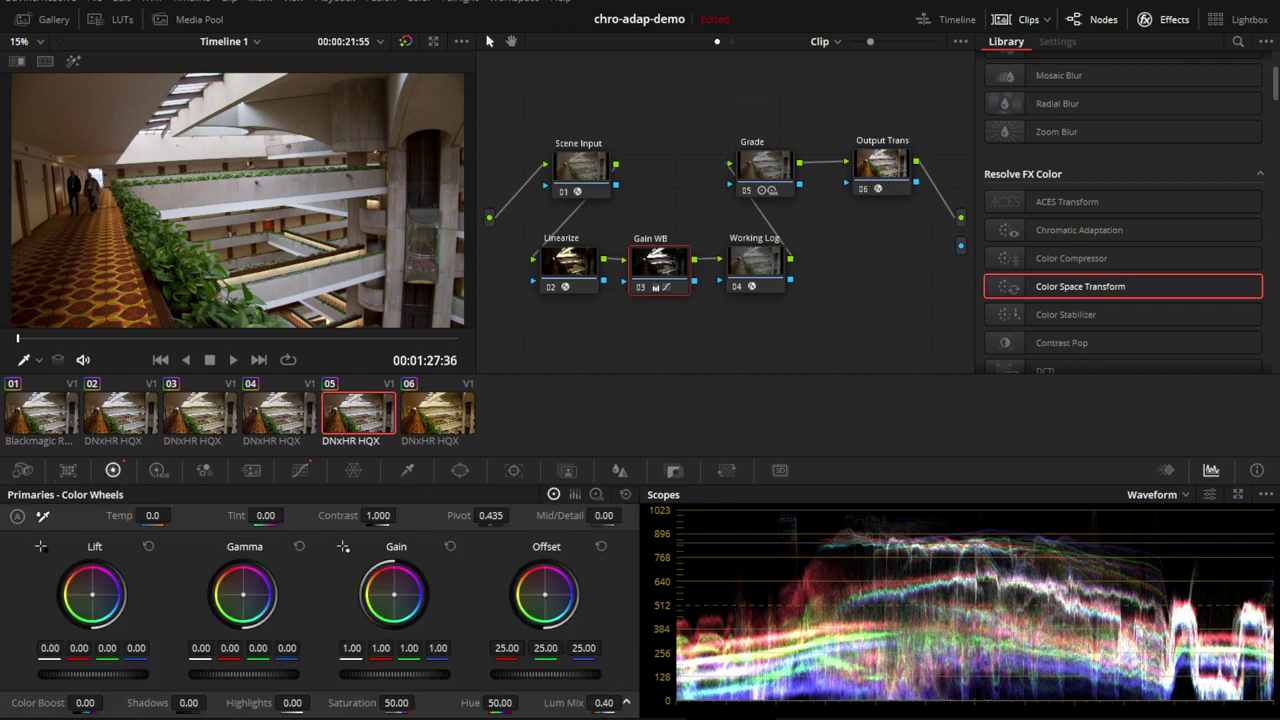
drag(604, 702, 560, 702)
click(300, 470)
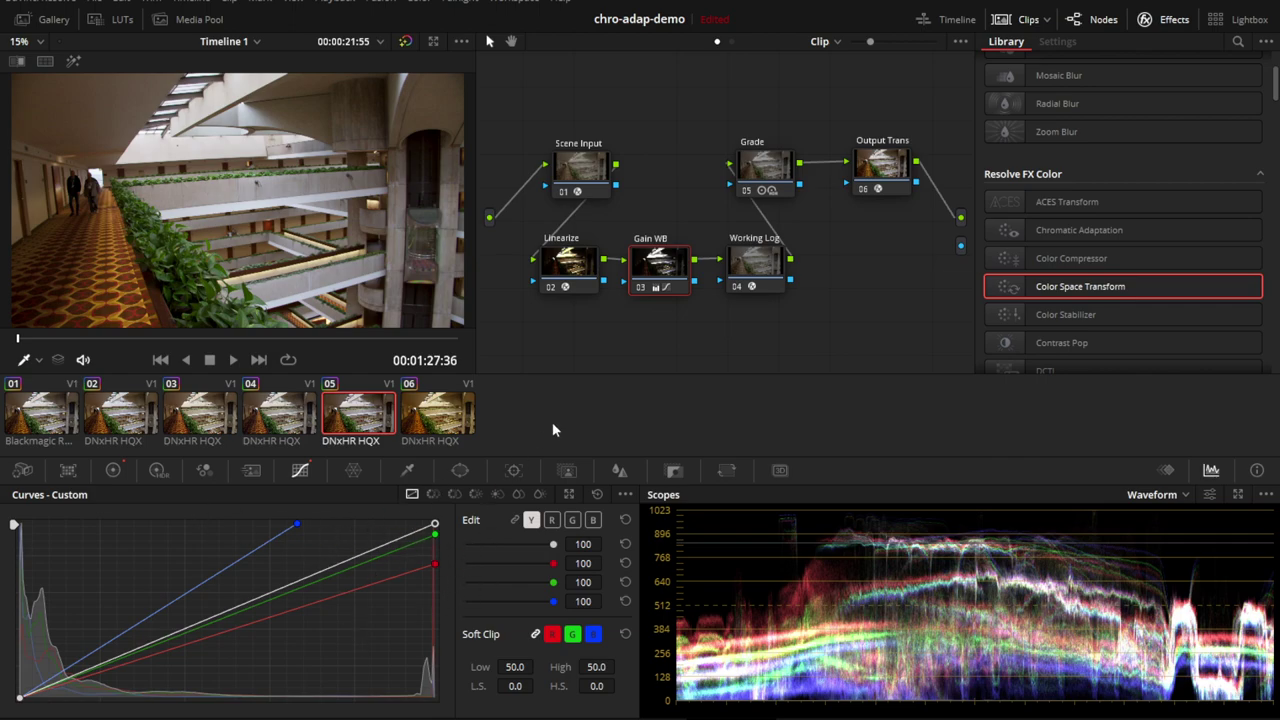
key(alt+f)
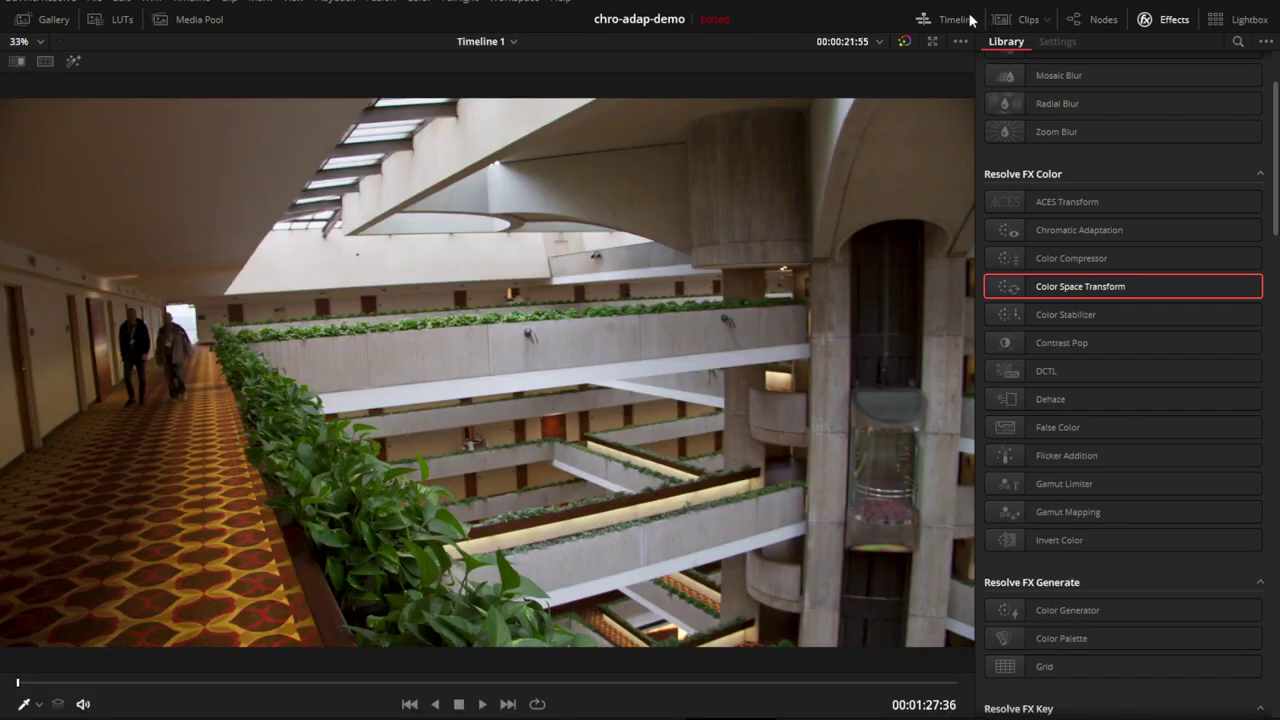
- Flip between clip 05's Gain WB correction, RAW clip 01 and clip 04, then leave the enlarged viewer
click(1002, 19)
click(50, 674)
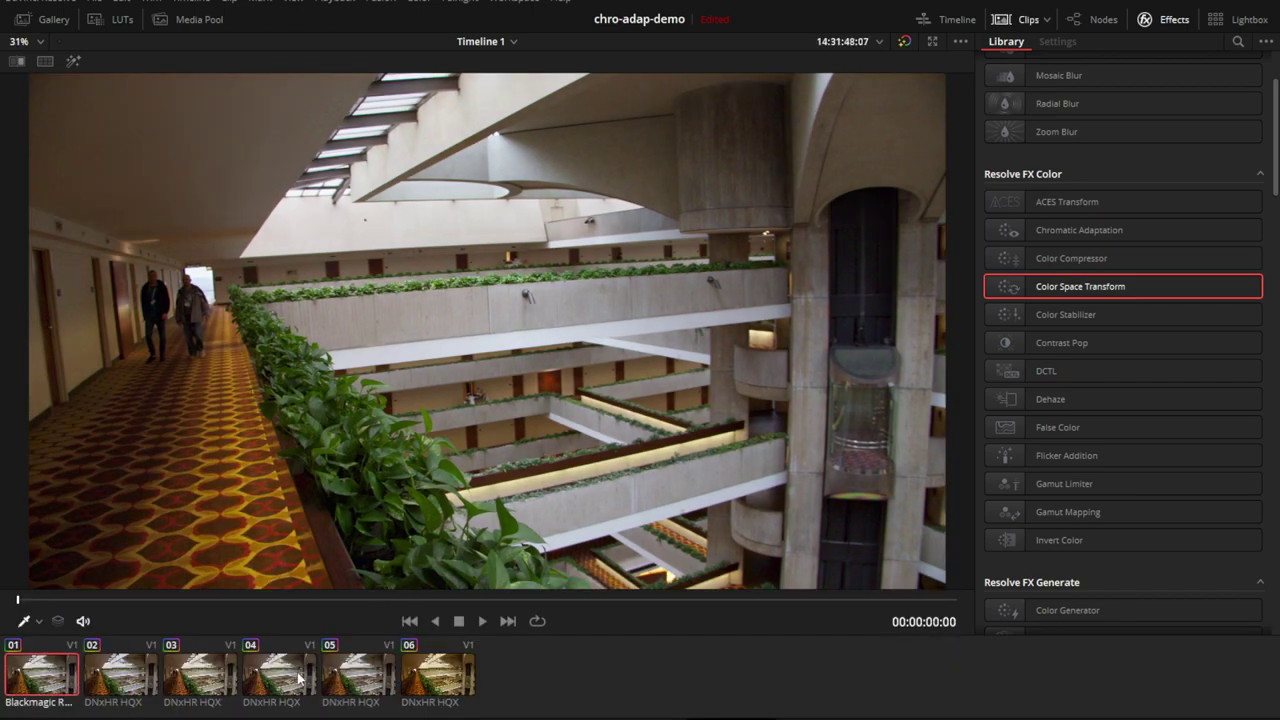
click(325, 680)
click(59, 676)
click(352, 673)
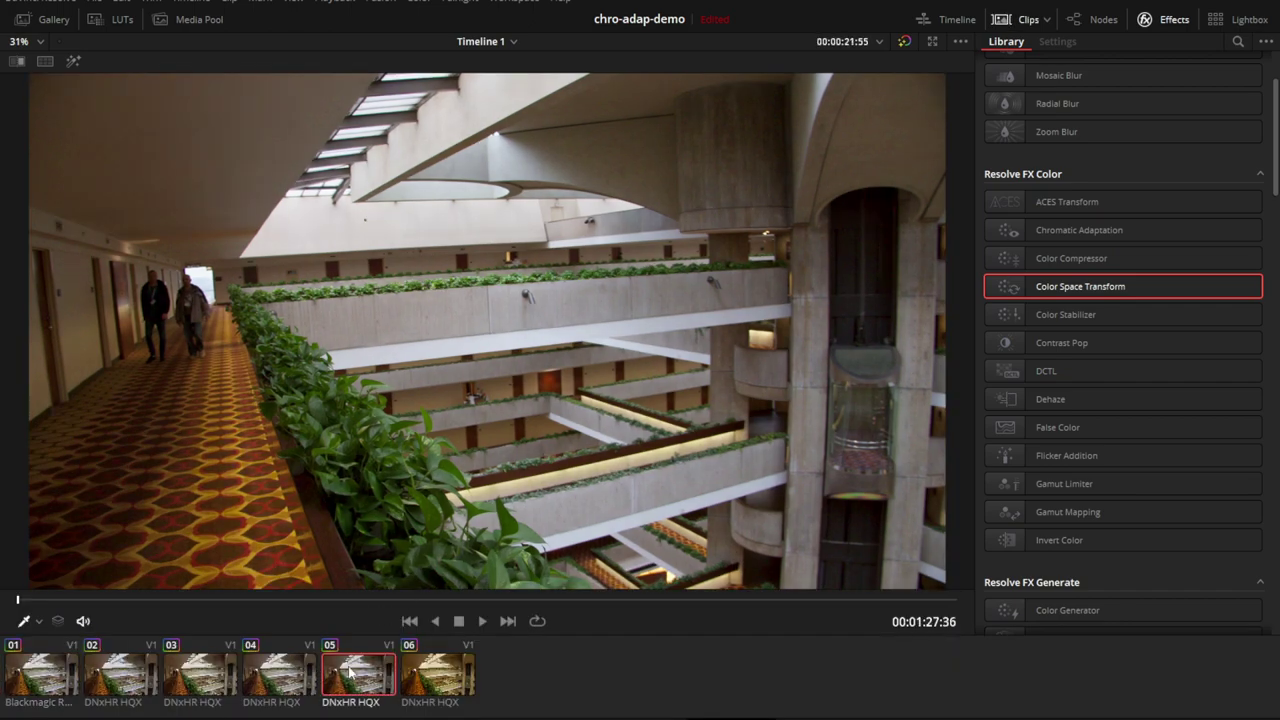
click(59, 678)
click(352, 680)
click(55, 688)
click(347, 683)
click(283, 681)
click(323, 678)
click(315, 679)
click(323, 678)
click(315, 679)
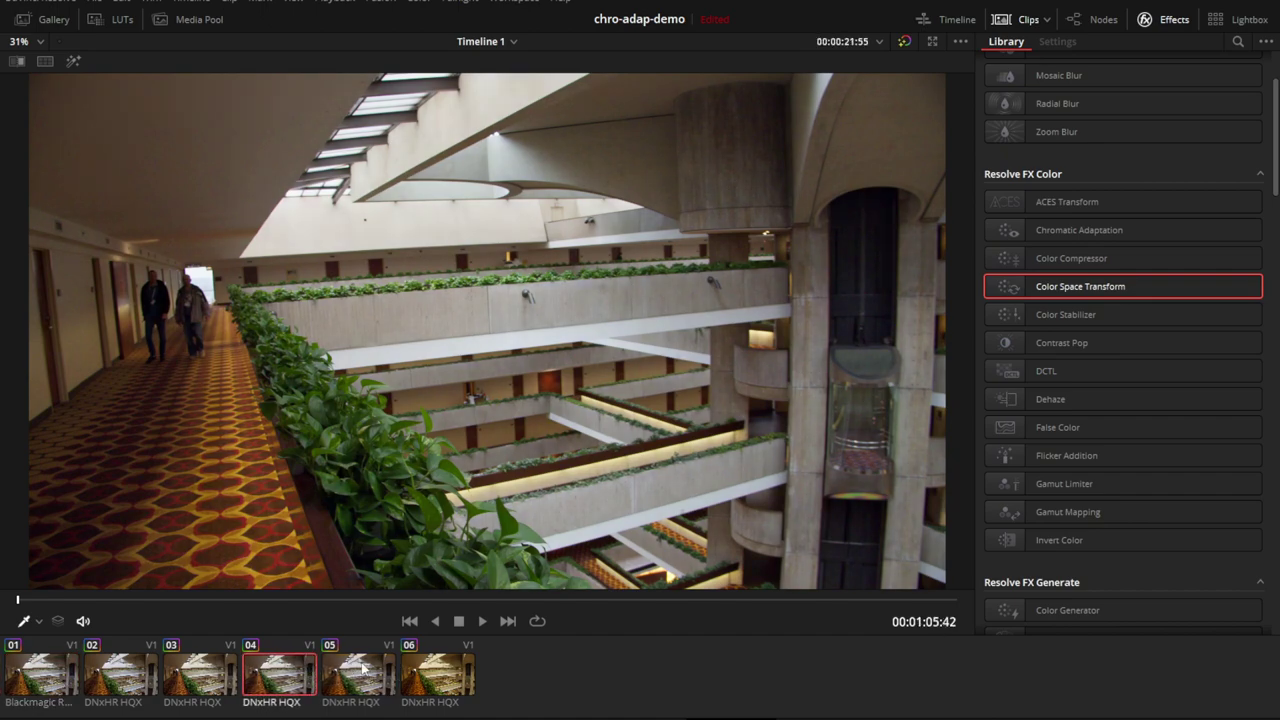
click(325, 676)
click(54, 680)
click(348, 672)
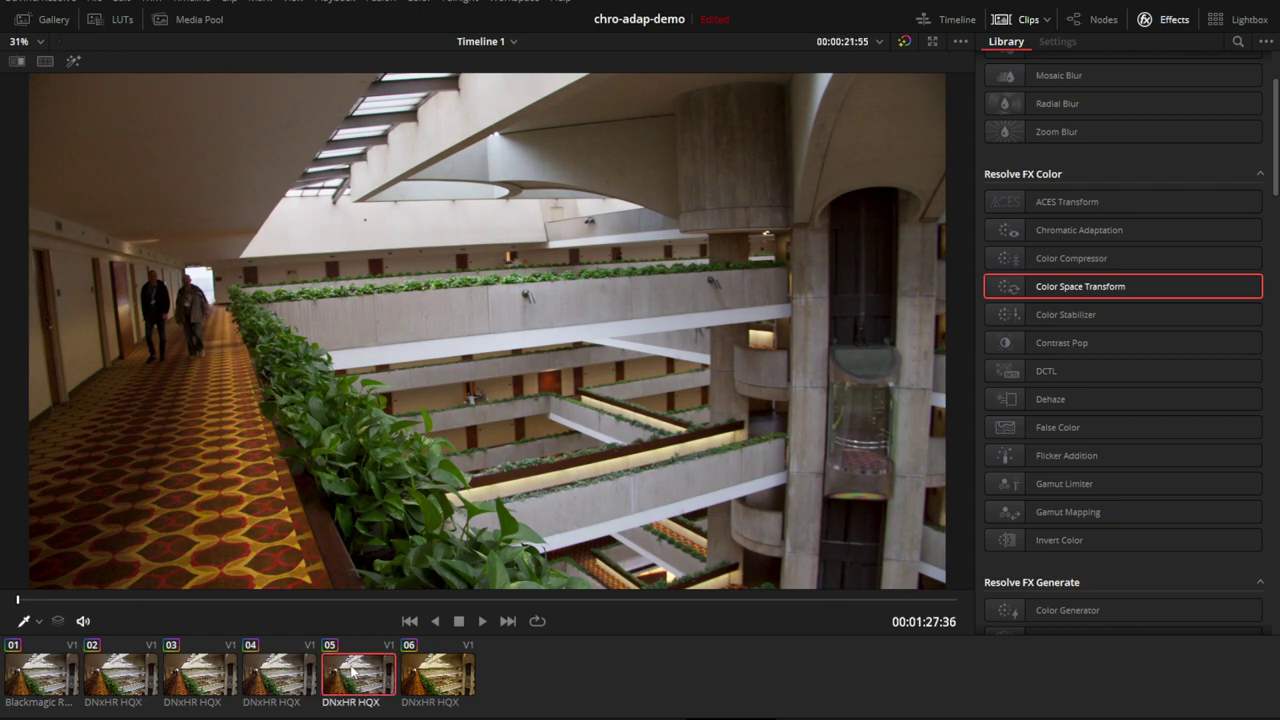
click(40, 683)
click(358, 680)
key(alt+f)
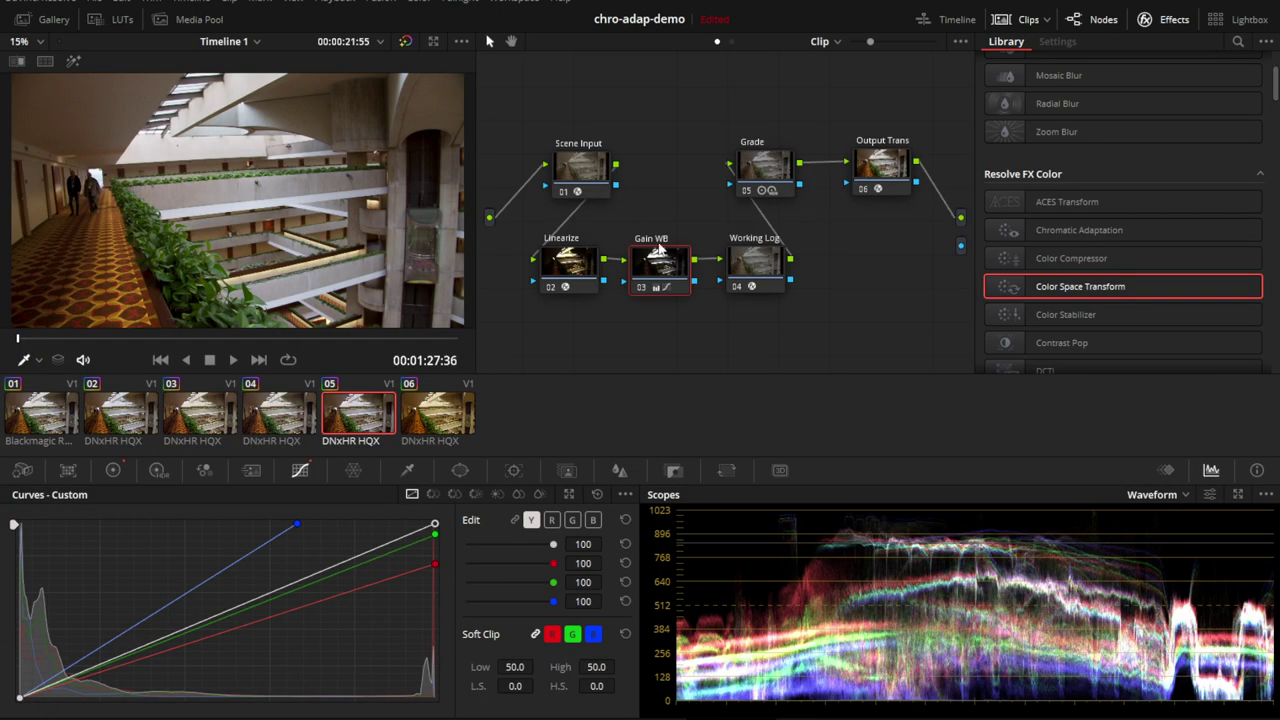
- Toggle clip 05's Gain WB node off and on to compare, then move to clip 06
click(645, 287)
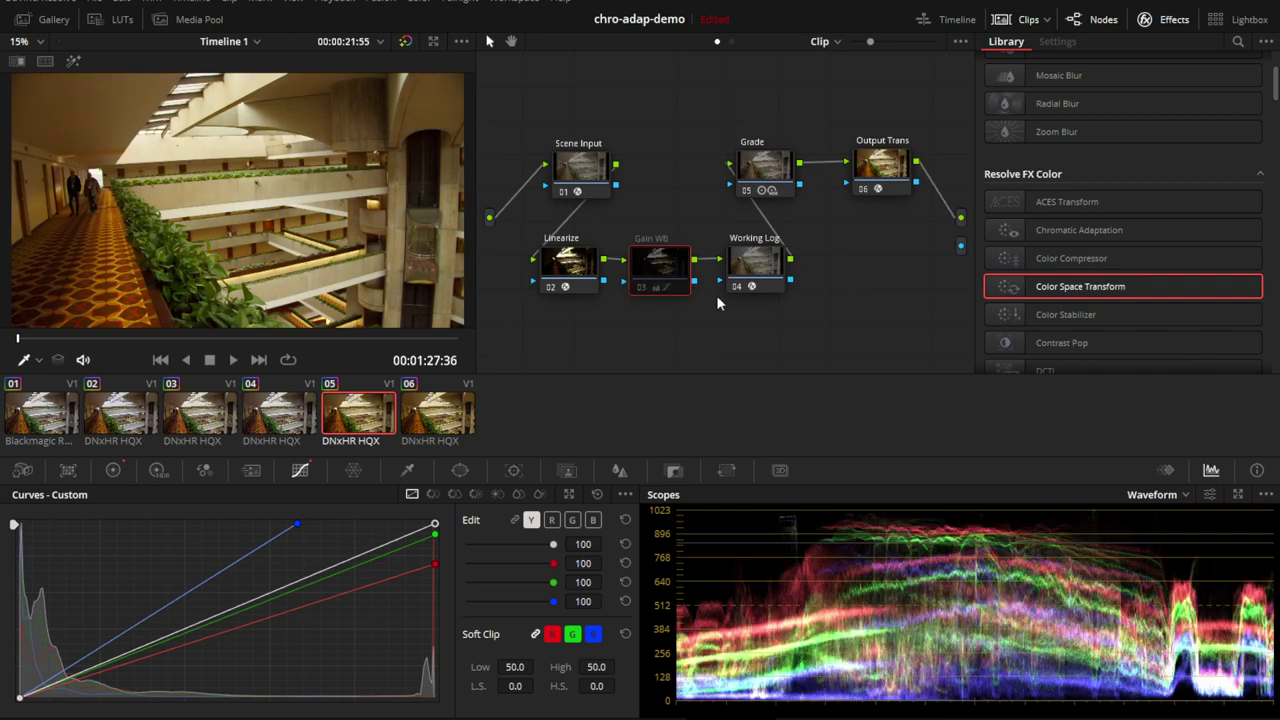
click(645, 288)
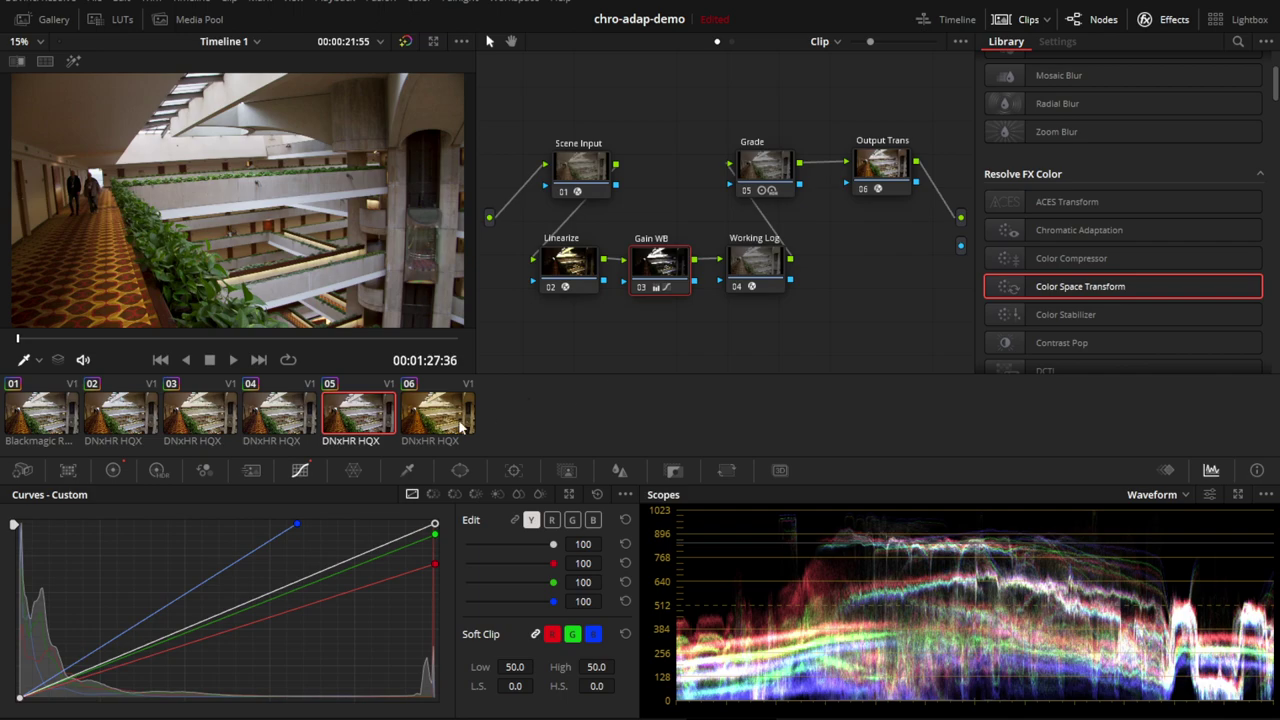
key(Down)
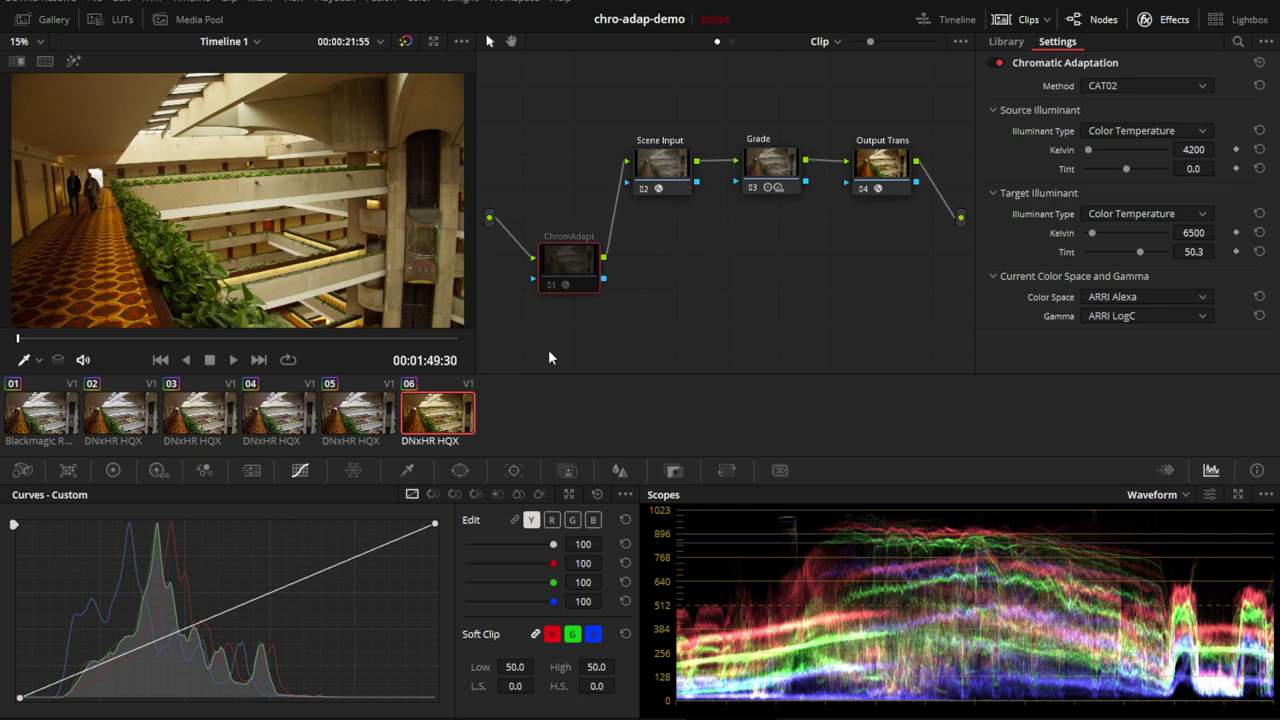
key(alt+Tab)
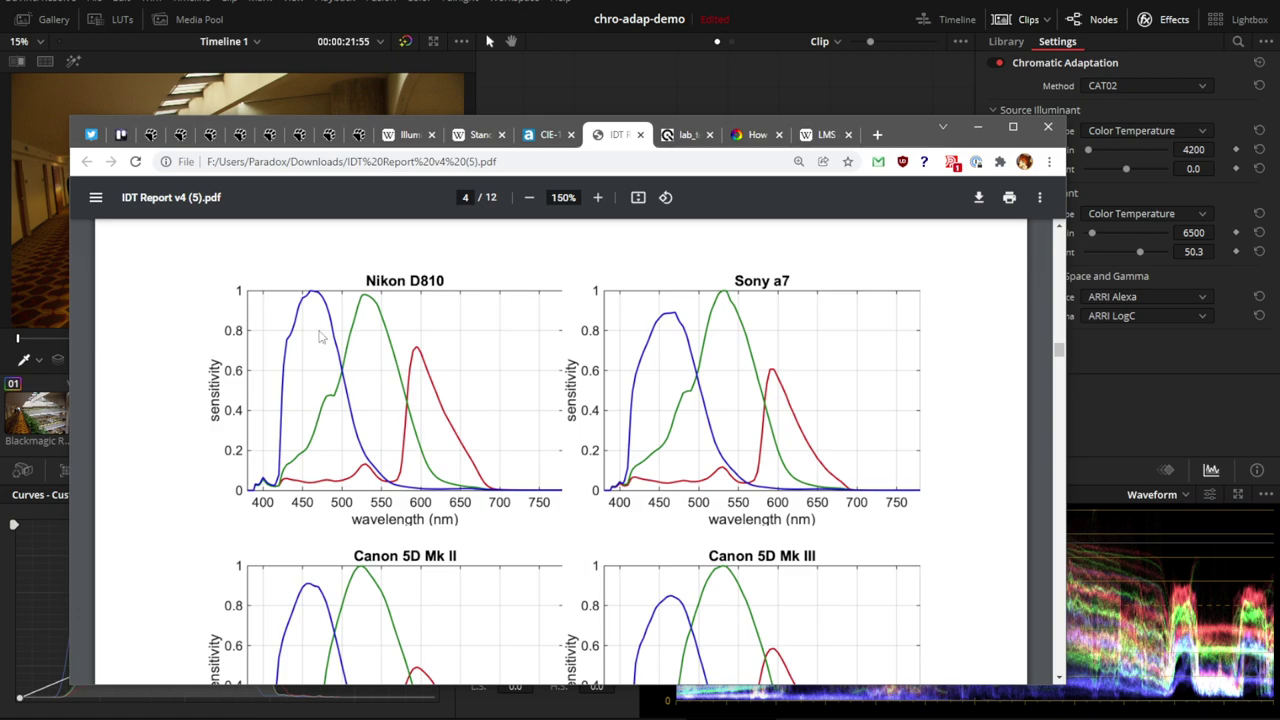
- Look over the IDT report's spectral sensitivity plots and the Paint colour diagram, then return to Resolve
key(alt+Tab)
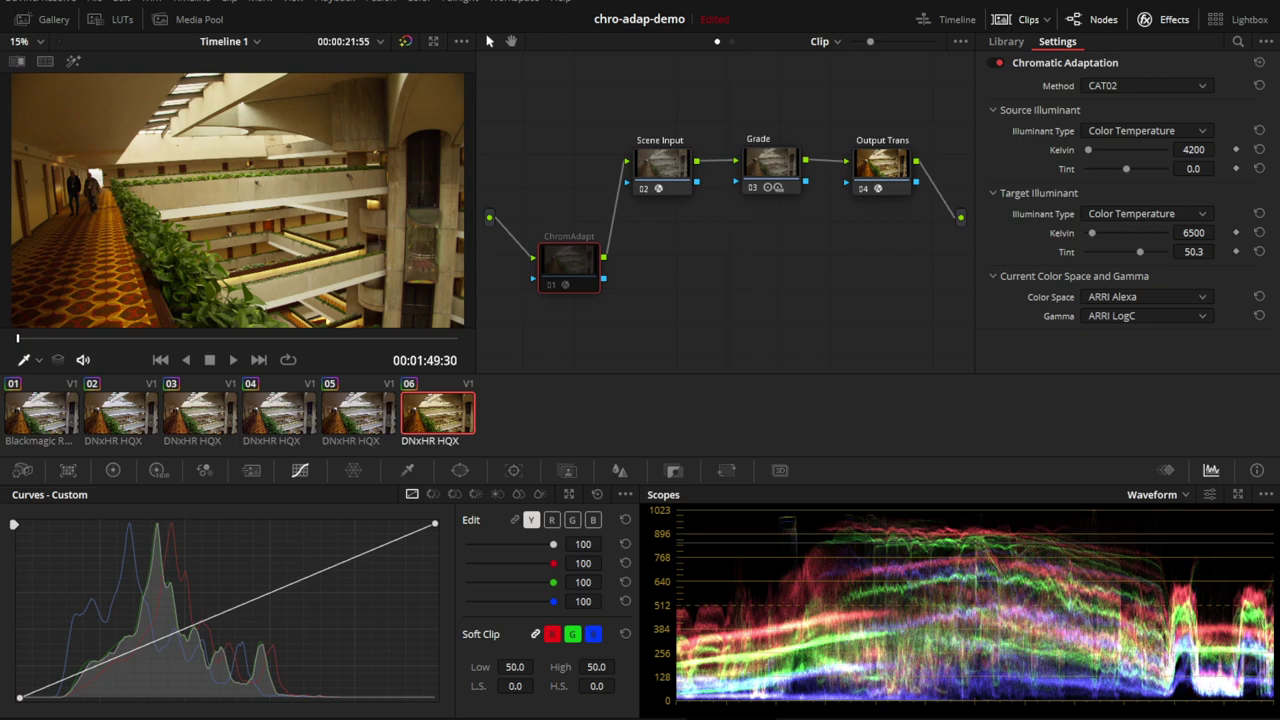
key(alt+Tab)
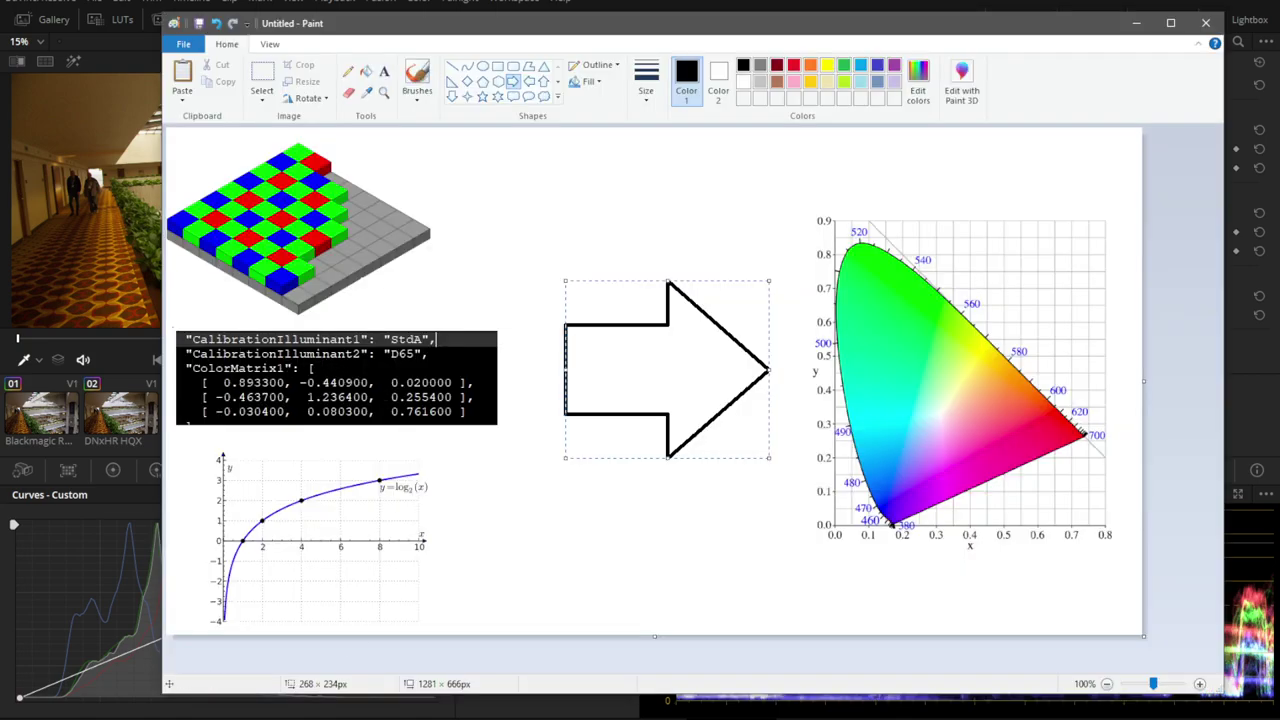
key(alt+Tab)
key(alt+Tab)
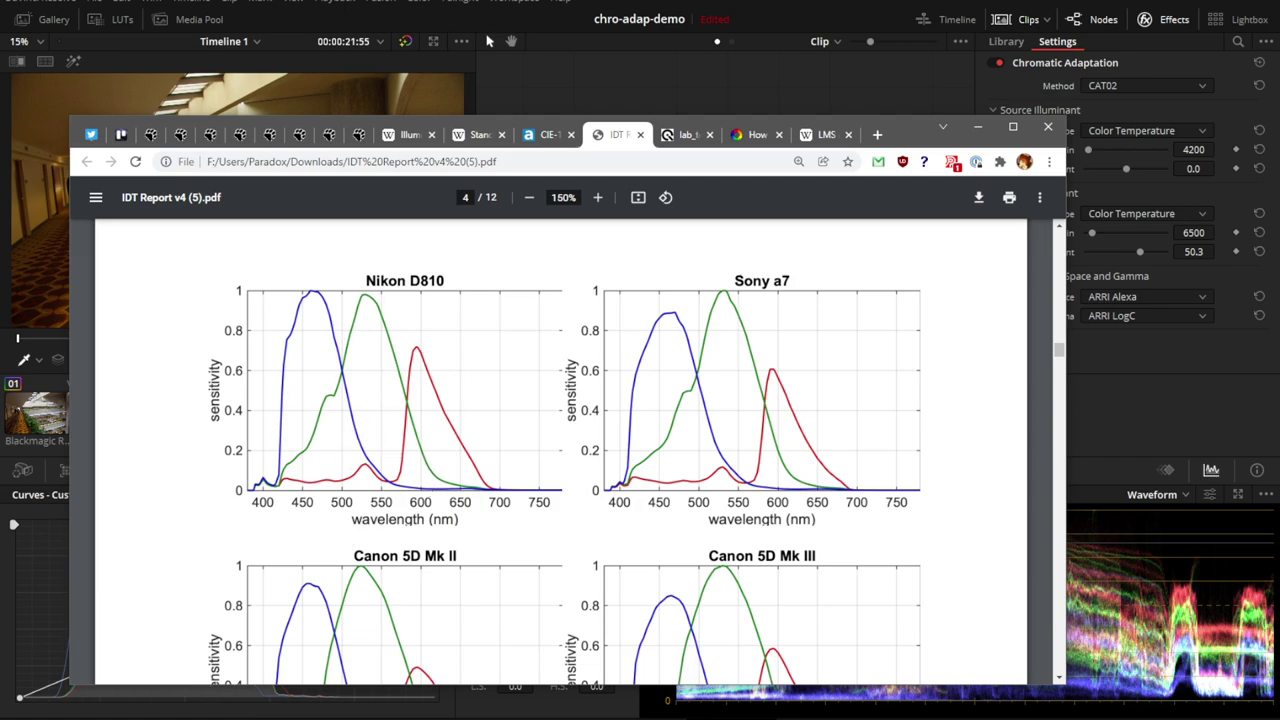
key(alt+Tab)
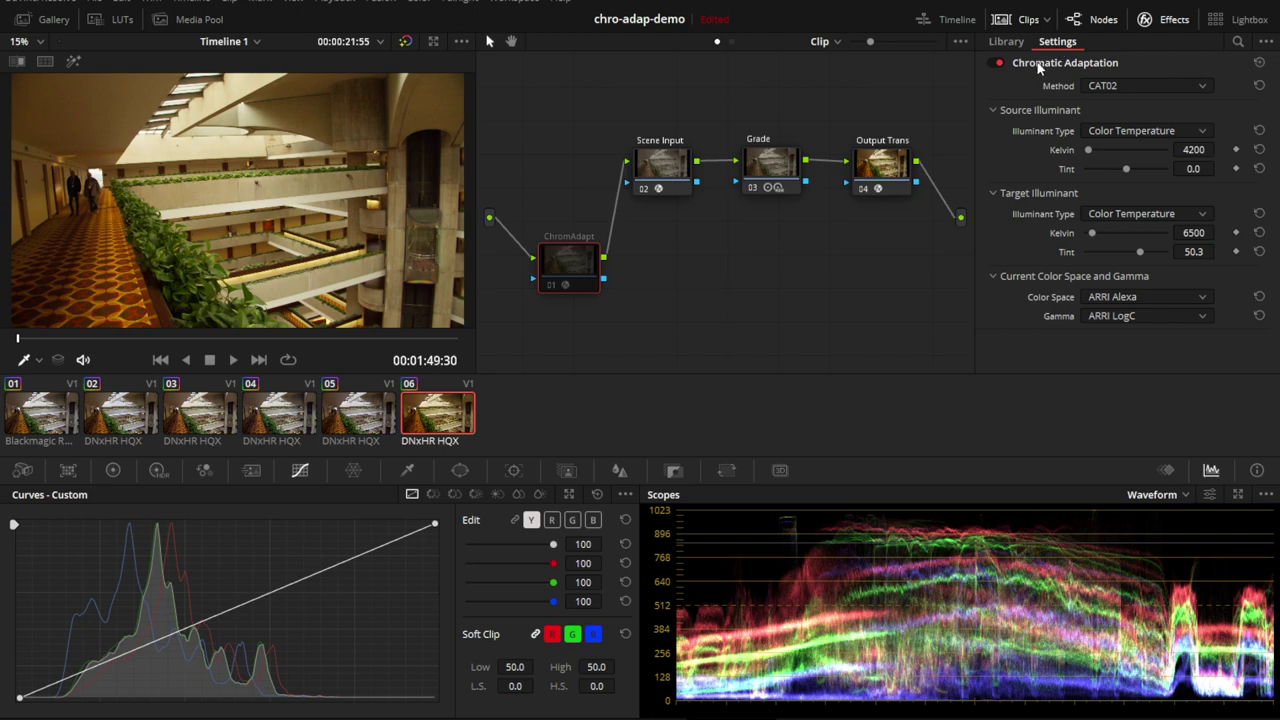
- Keep the ChromAdapt node's ARRI LogC gamma, nudge the node down, and switch to RAW clip 01
click(1107, 317)
click(1107, 318)
mouse_move(580, 266)
mouse_down()
mouse_move(597, 270)
mouse_move(566, 255)
mouse_up()
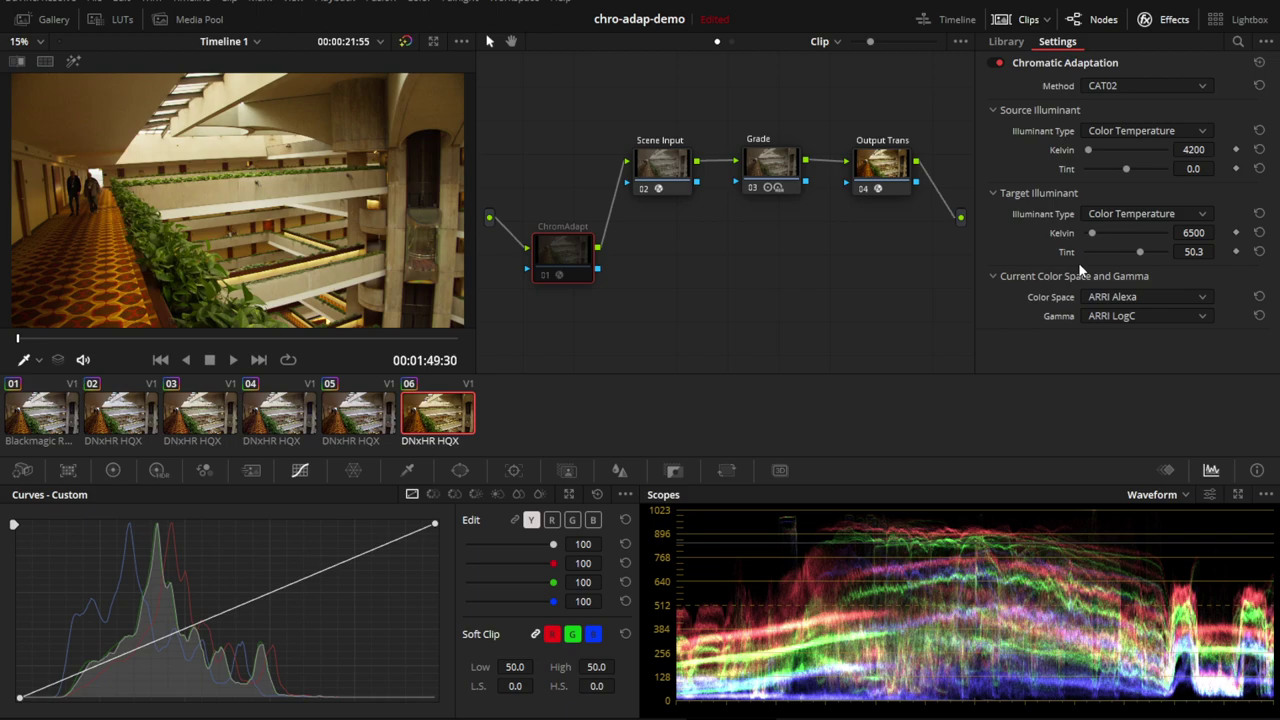
drag(566, 268, 566, 282)
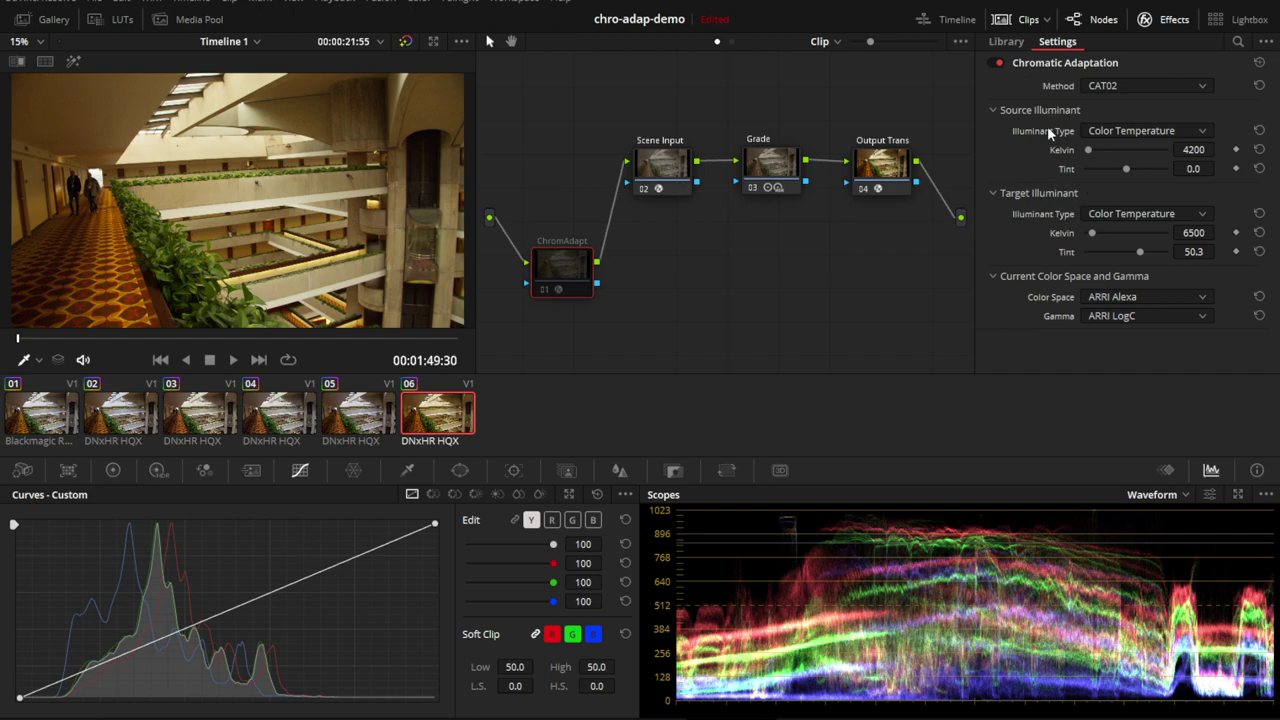
click(32, 412)
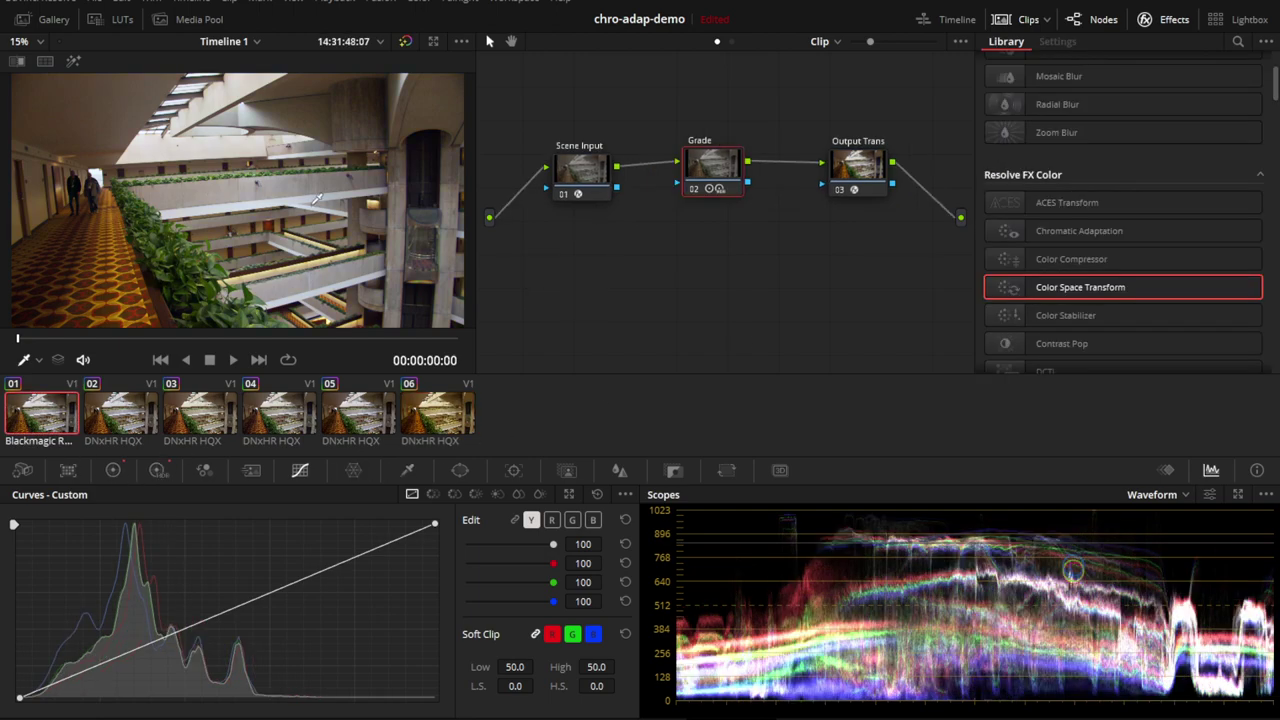
- Read clip 01's camera white balance (4200 K, tint 15), then enable clip 06's ChromAdapt node
click(33, 472)
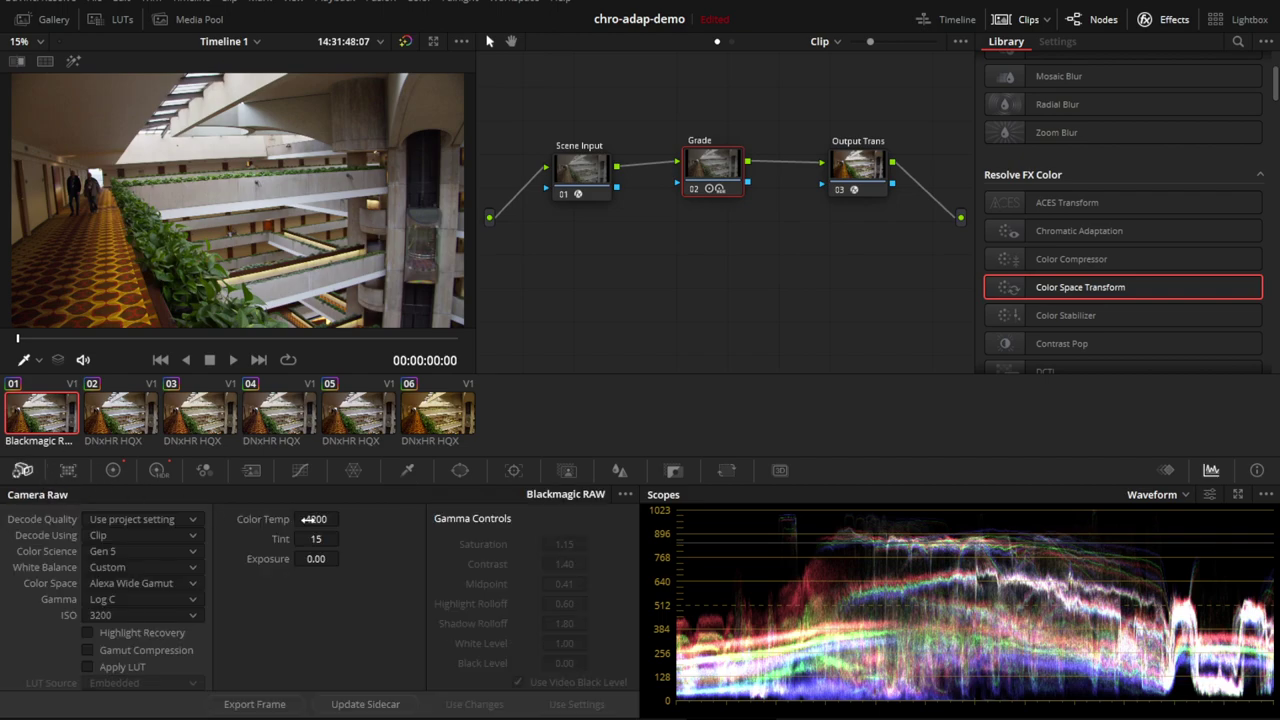
click(437, 410)
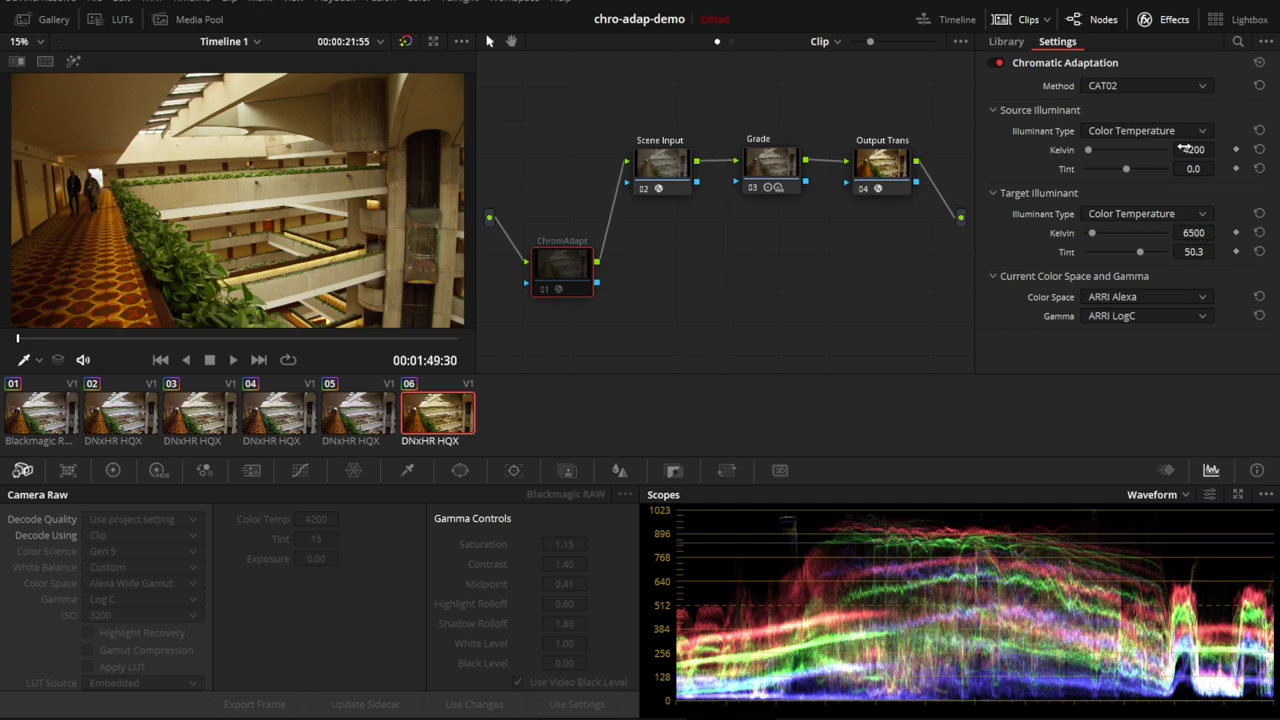
click(546, 289)
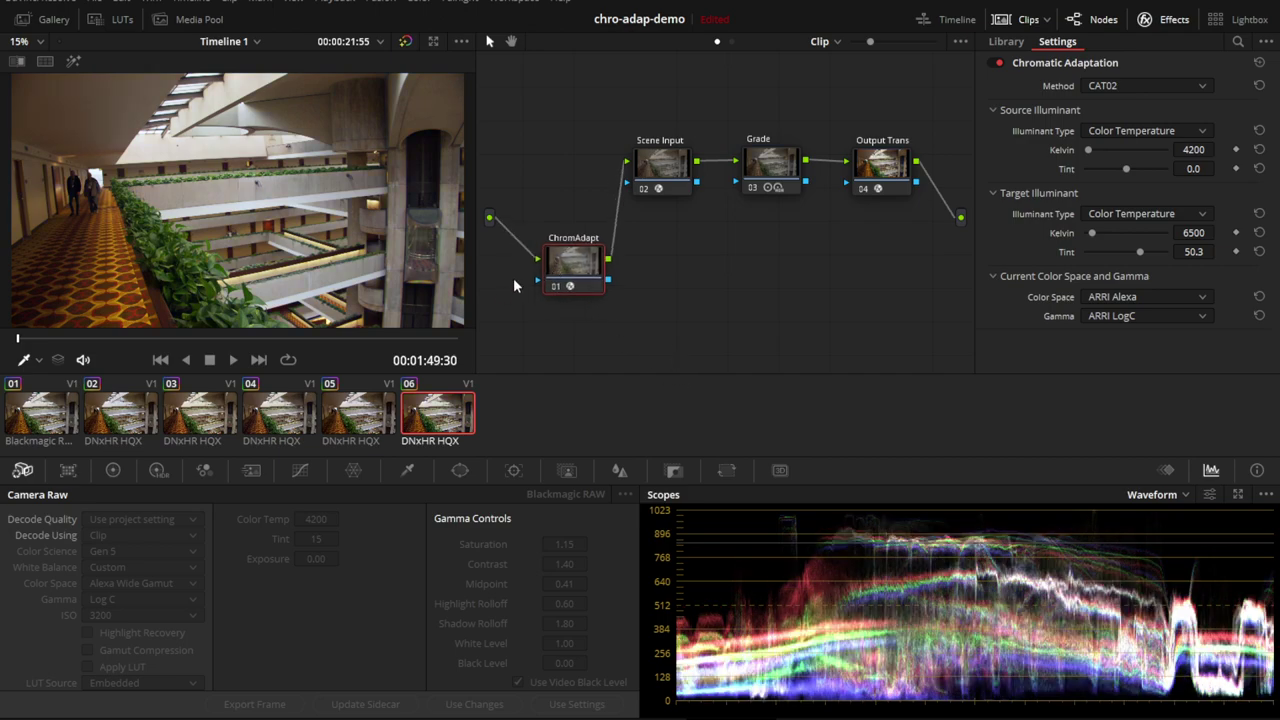
- Enlarge the viewer with clip thumbnails and compare RAW clip 01 against corrected clip 06
key(alt+f)
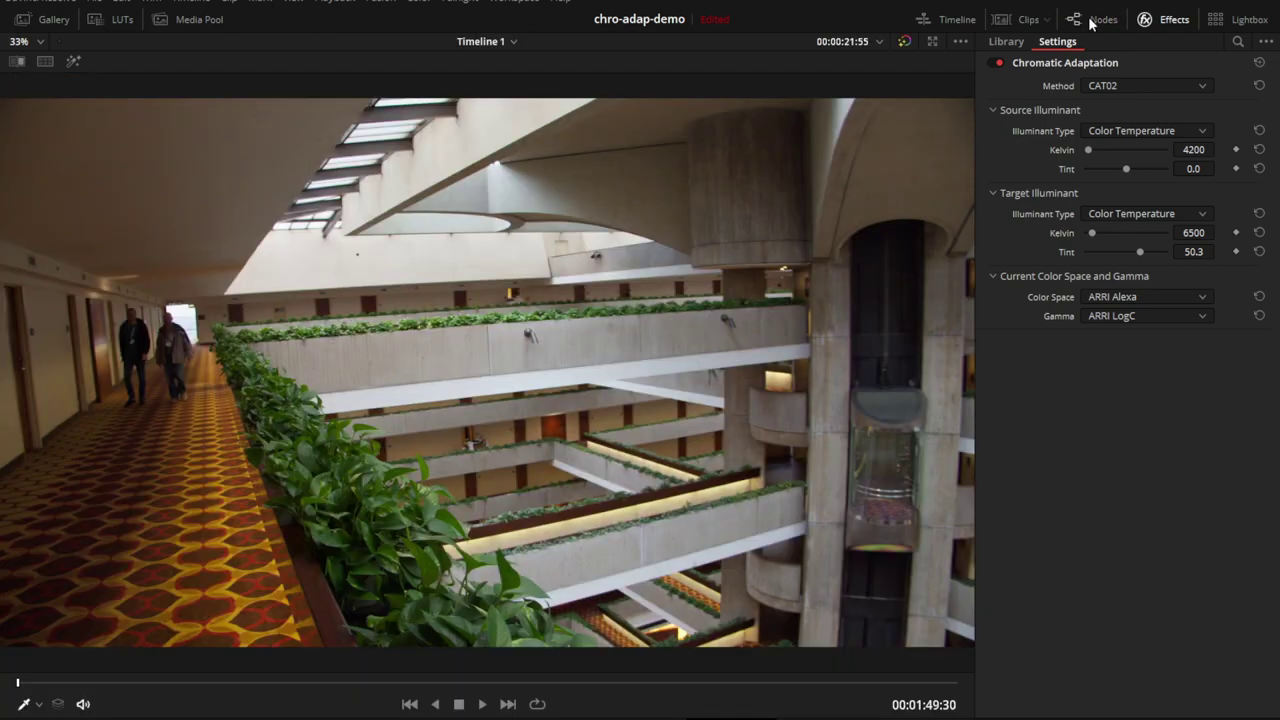
click(1030, 24)
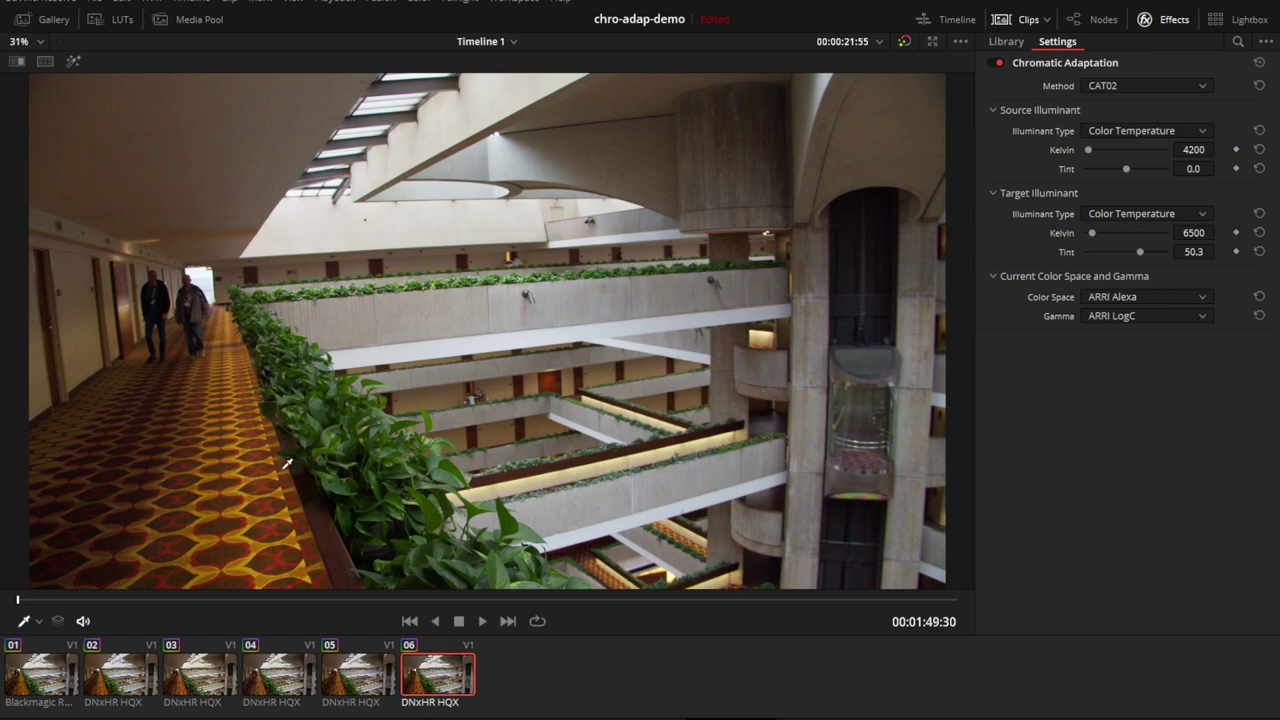
click(41, 680)
click(421, 680)
click(55, 680)
click(428, 682)
click(72, 678)
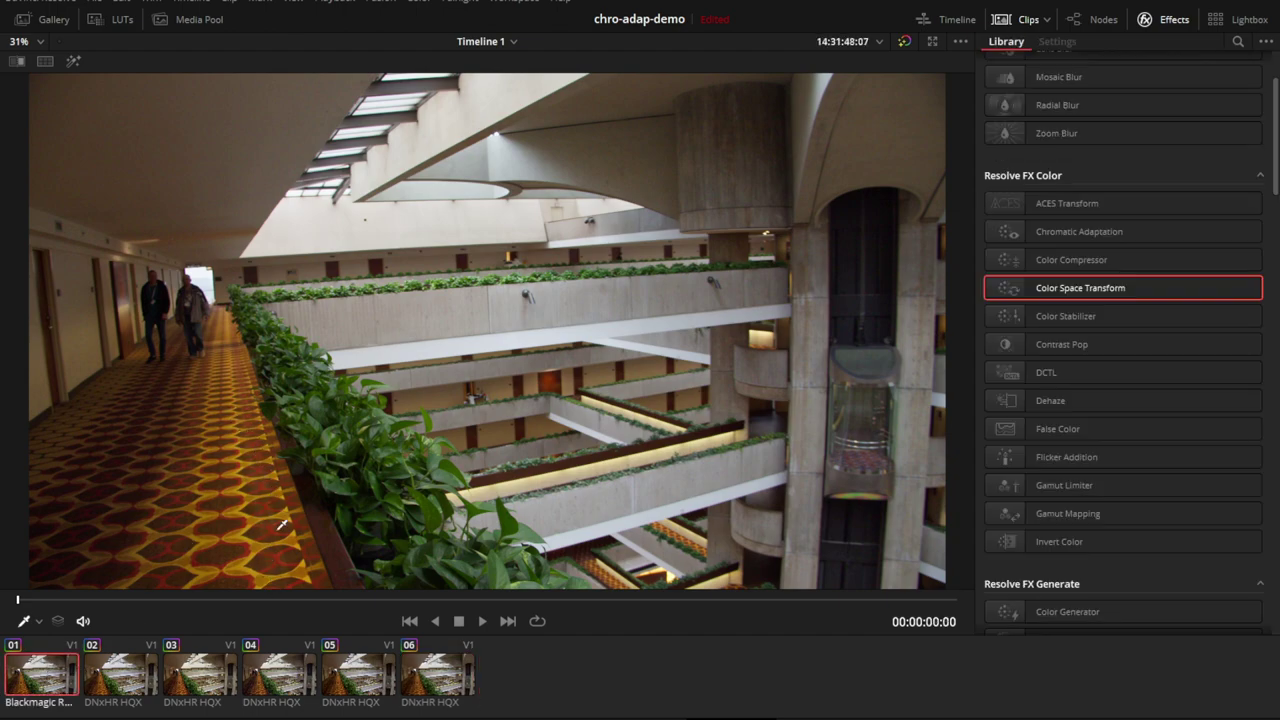
click(428, 683)
- Keep alternating between clips 01 and 06, then return to the normal grading layout
click(74, 675)
click(424, 680)
click(58, 682)
click(430, 673)
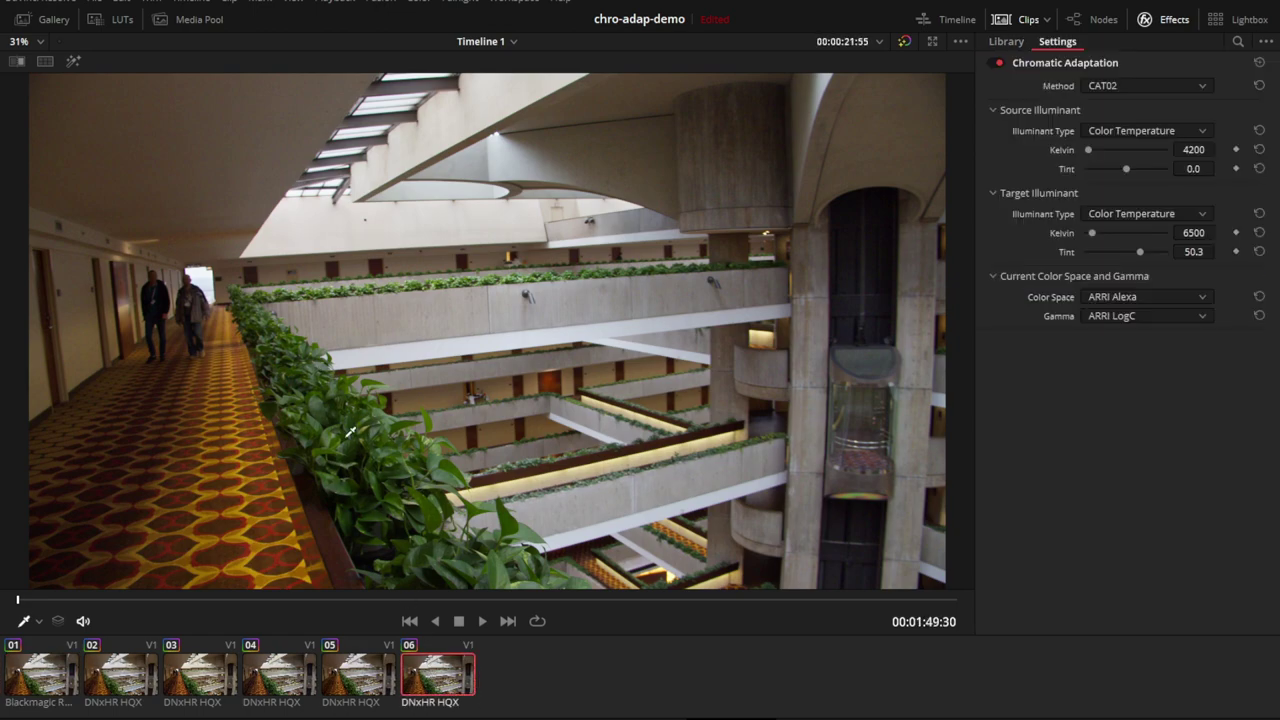
click(53, 680)
click(416, 677)
click(58, 675)
click(414, 681)
key(alt+f)
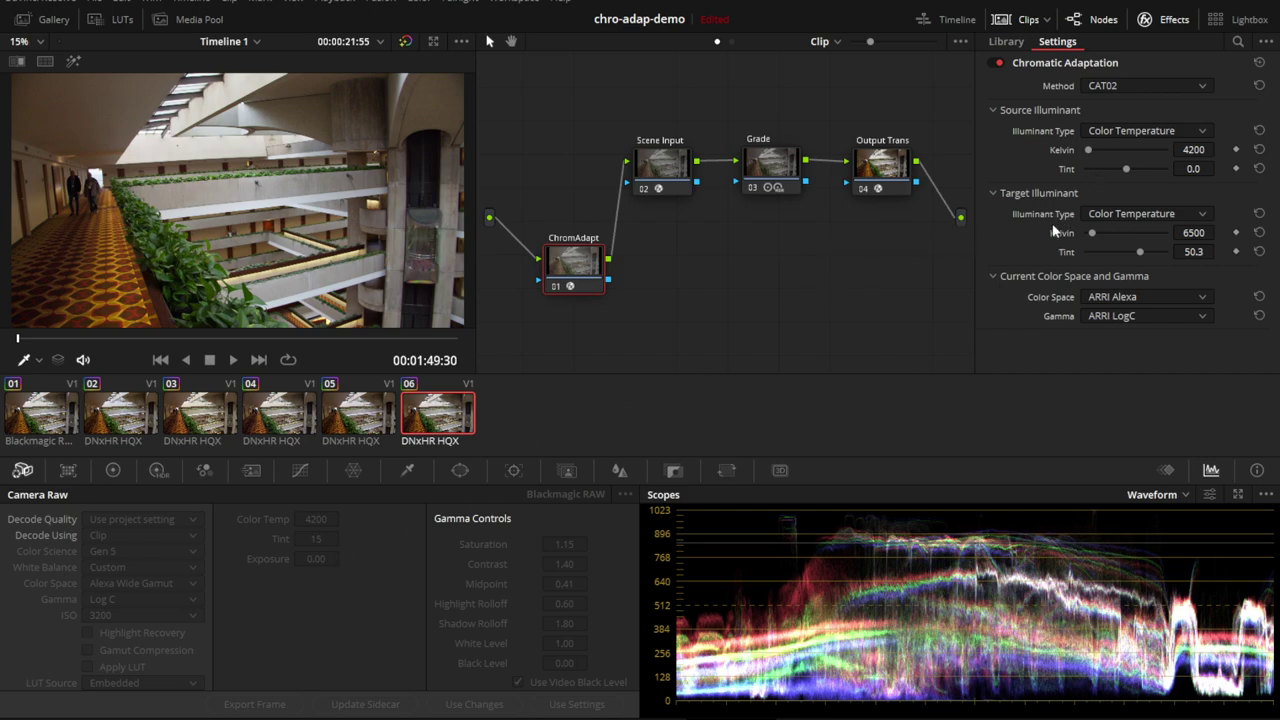
- Look over the LMS color space article, lab test bench photo and camera sensitivity report in Chrome
key(alt+Tab)
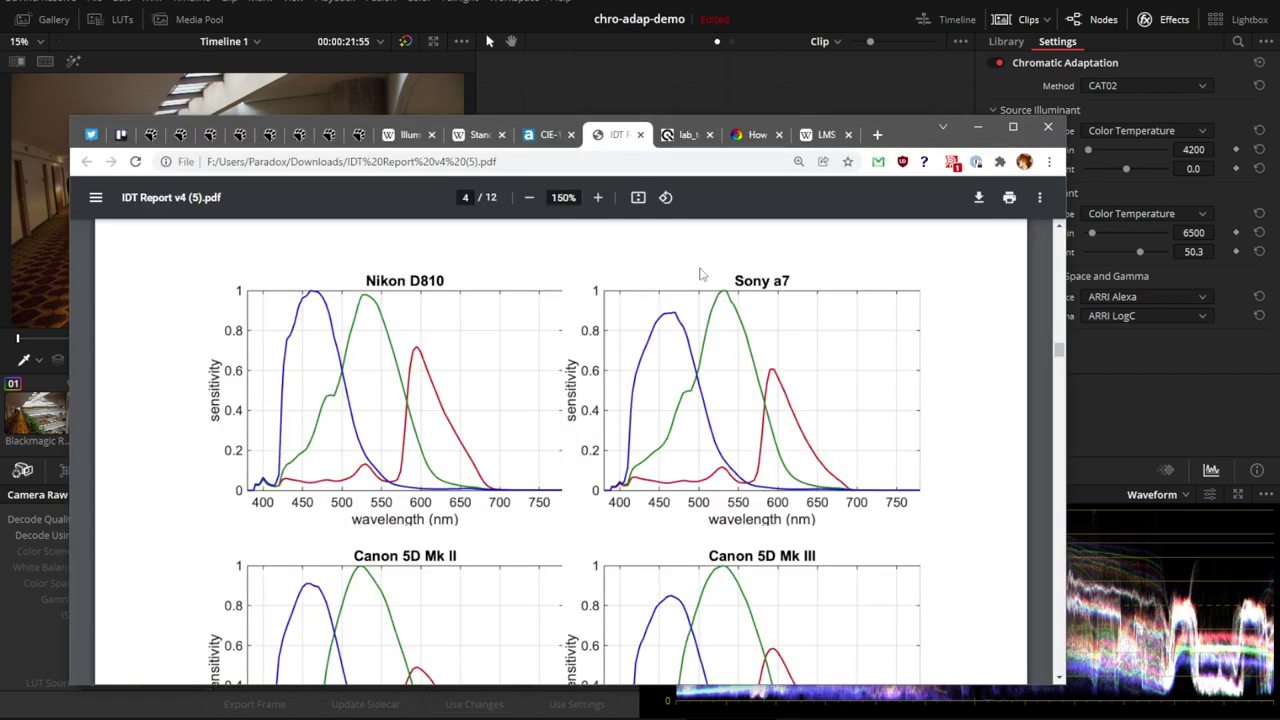
click(826, 136)
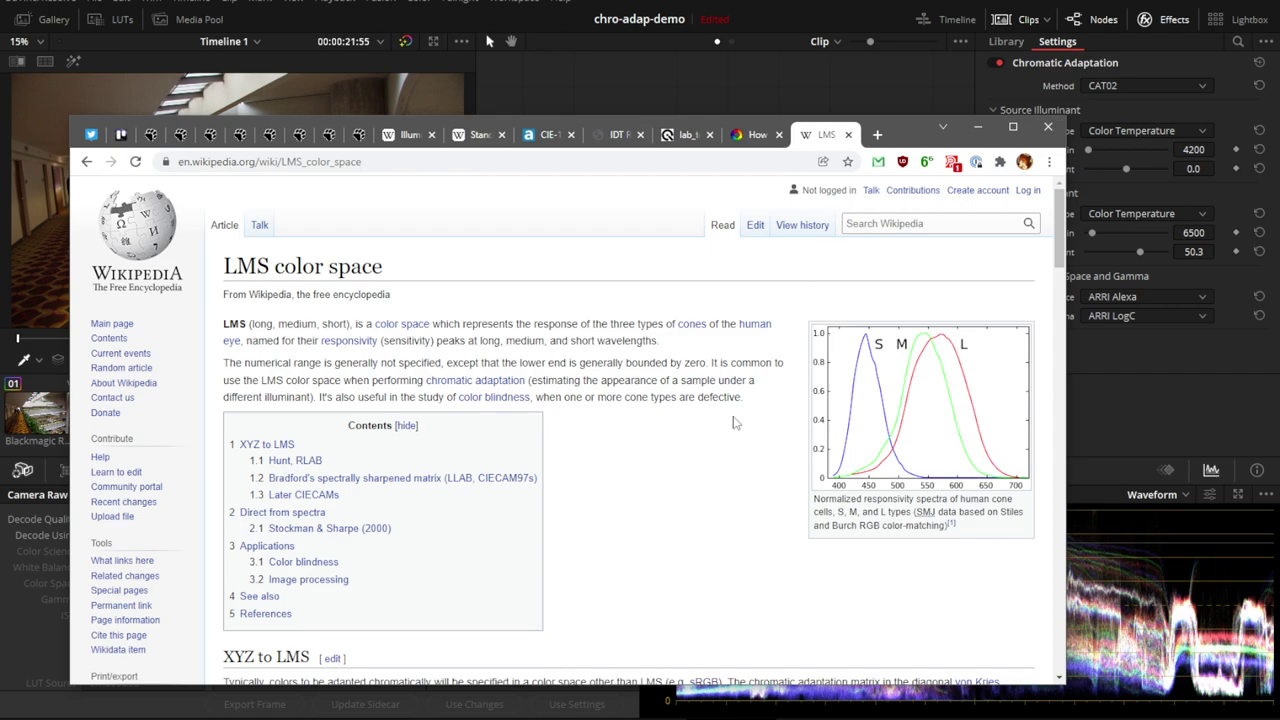
click(692, 138)
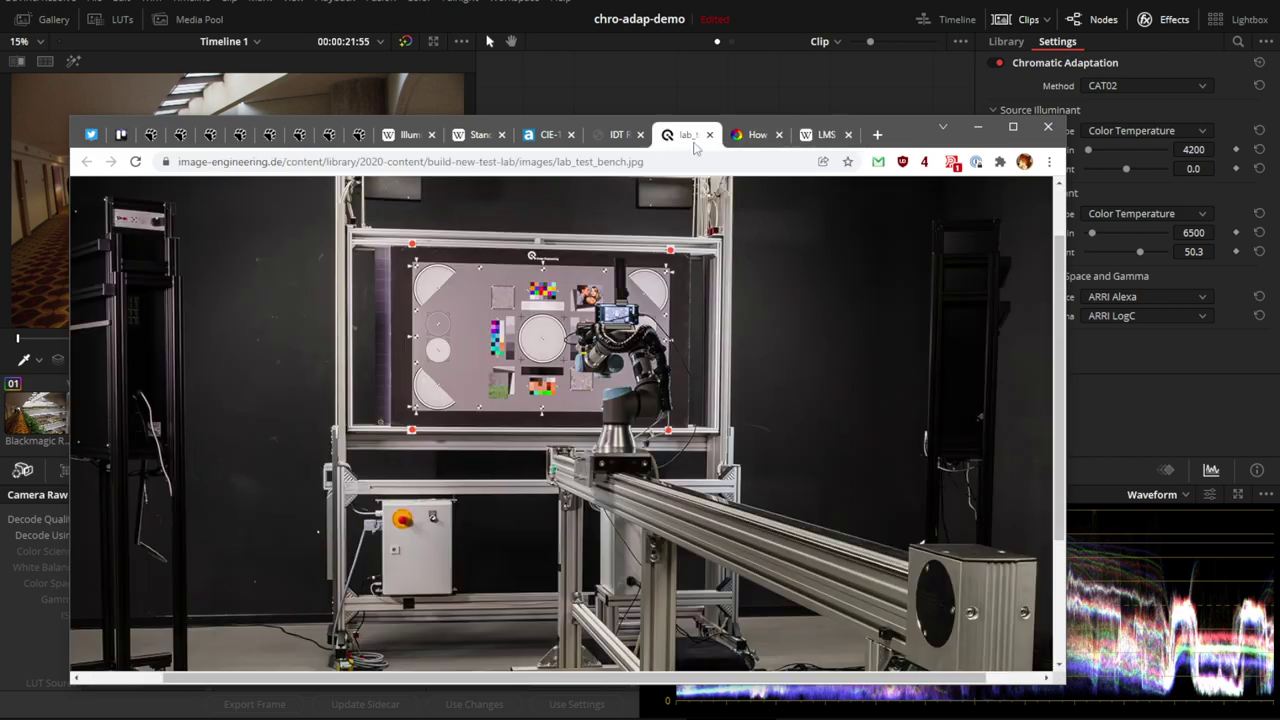
click(620, 140)
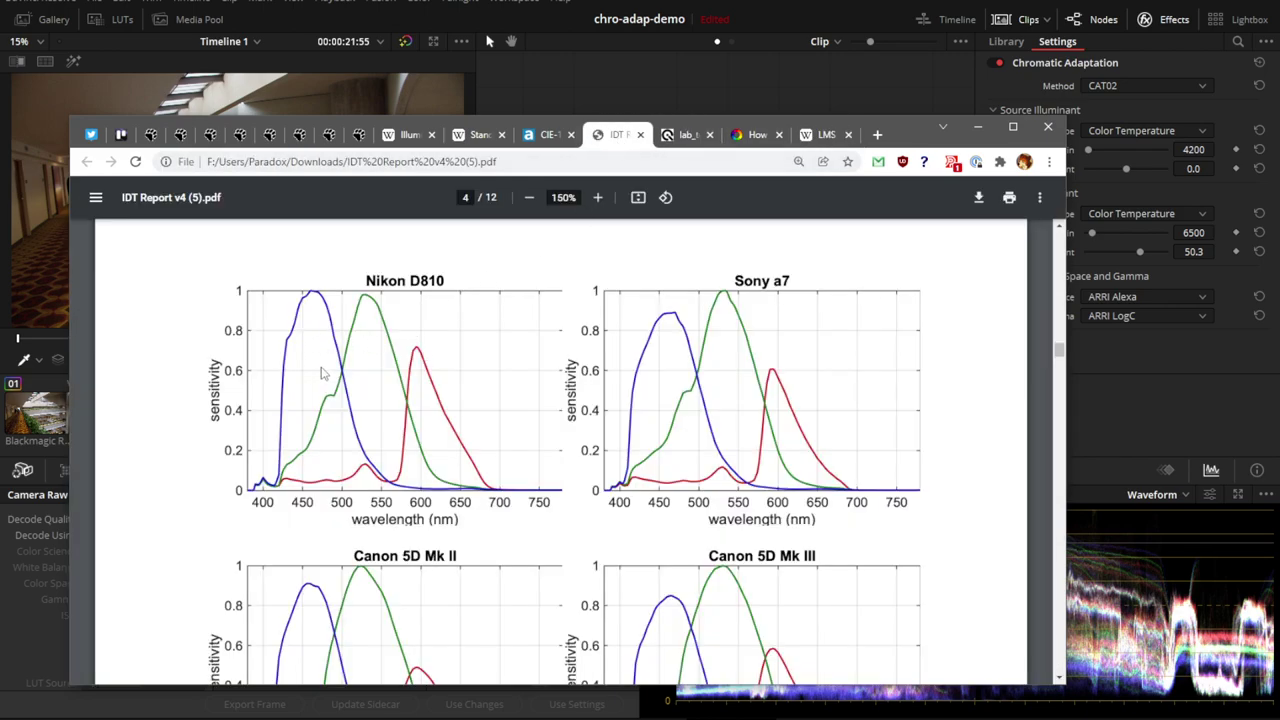
- Reread the LMS article, then go back to Resolve's chromatic adaptation method list
click(826, 137)
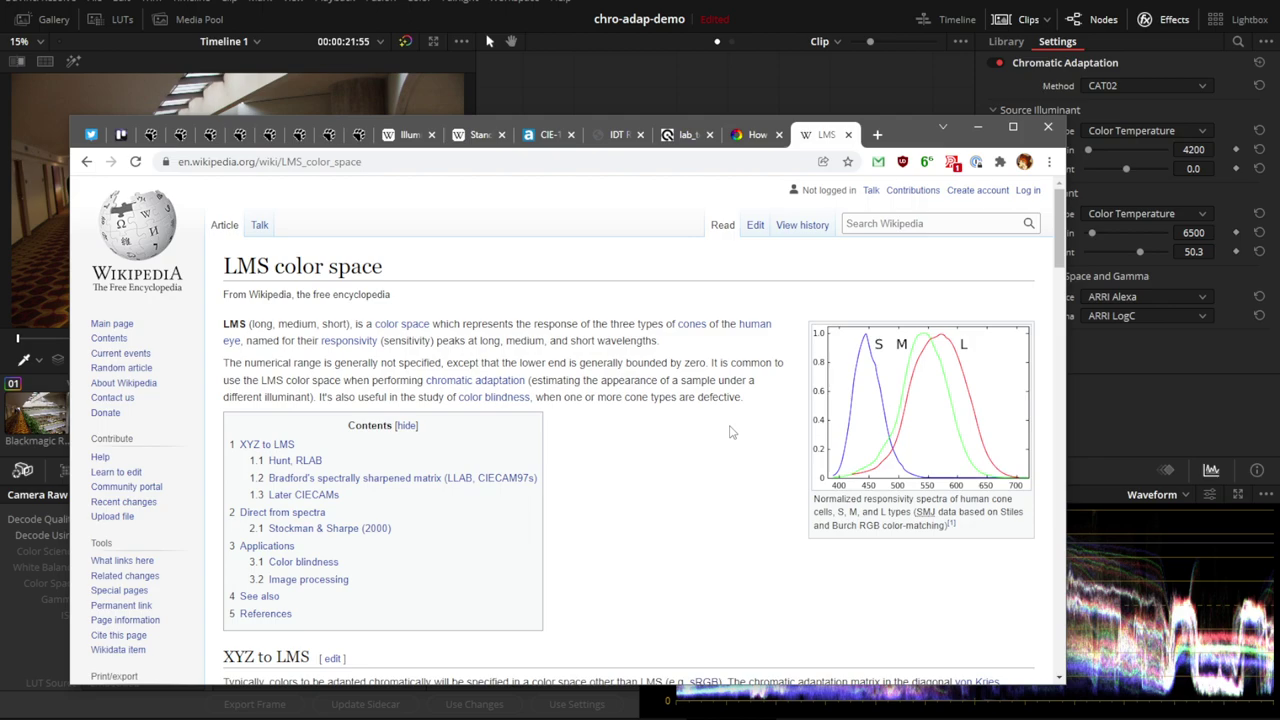
scroll(730, 432, down, 4)
scroll(733, 440, up, 4)
click(1120, 280)
click(1108, 86)
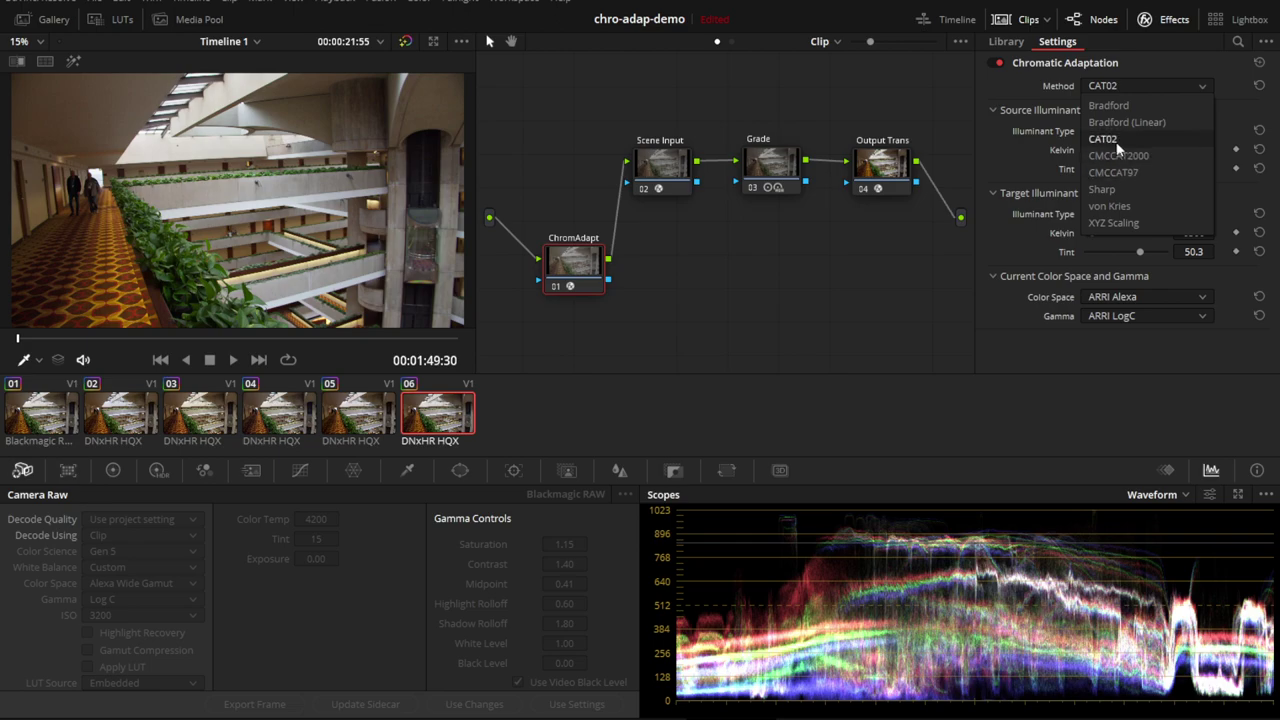
- Try the CMCCAT2000 and CMCCAT97 adaptation methods, then revert to CAT02
key(Escape)
click(1129, 84)
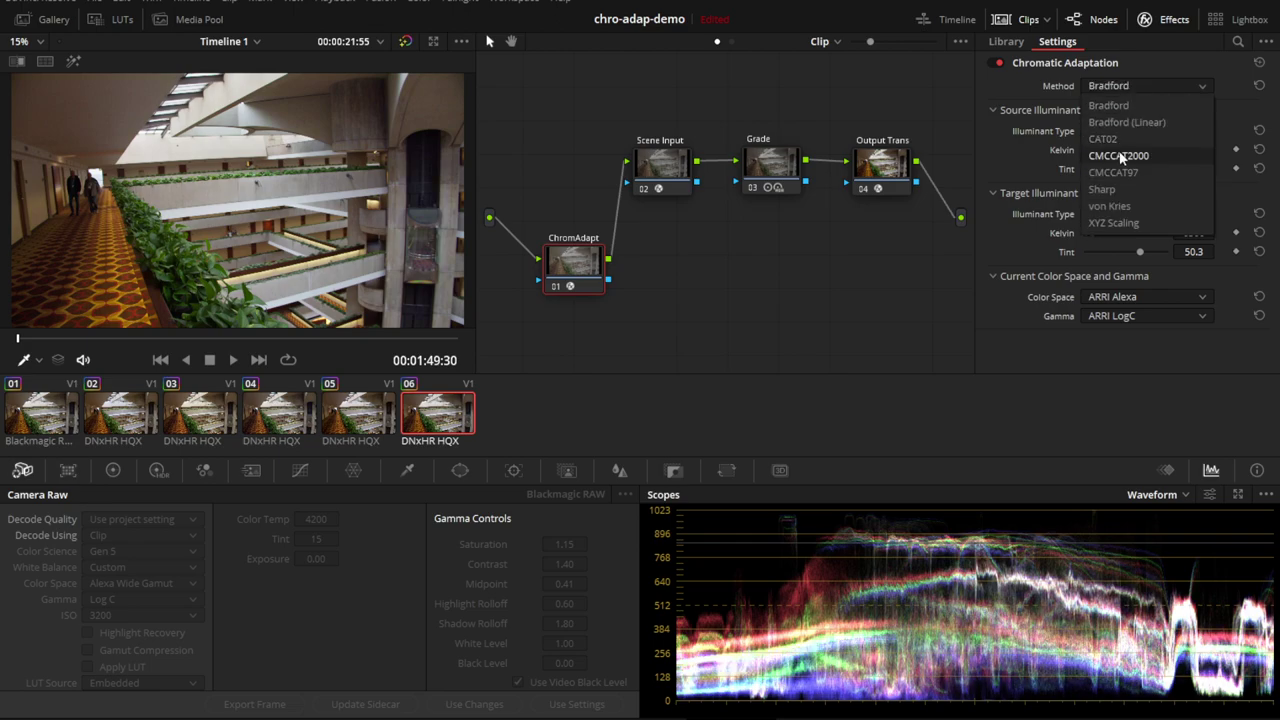
click(1118, 155)
click(1119, 86)
click(1121, 176)
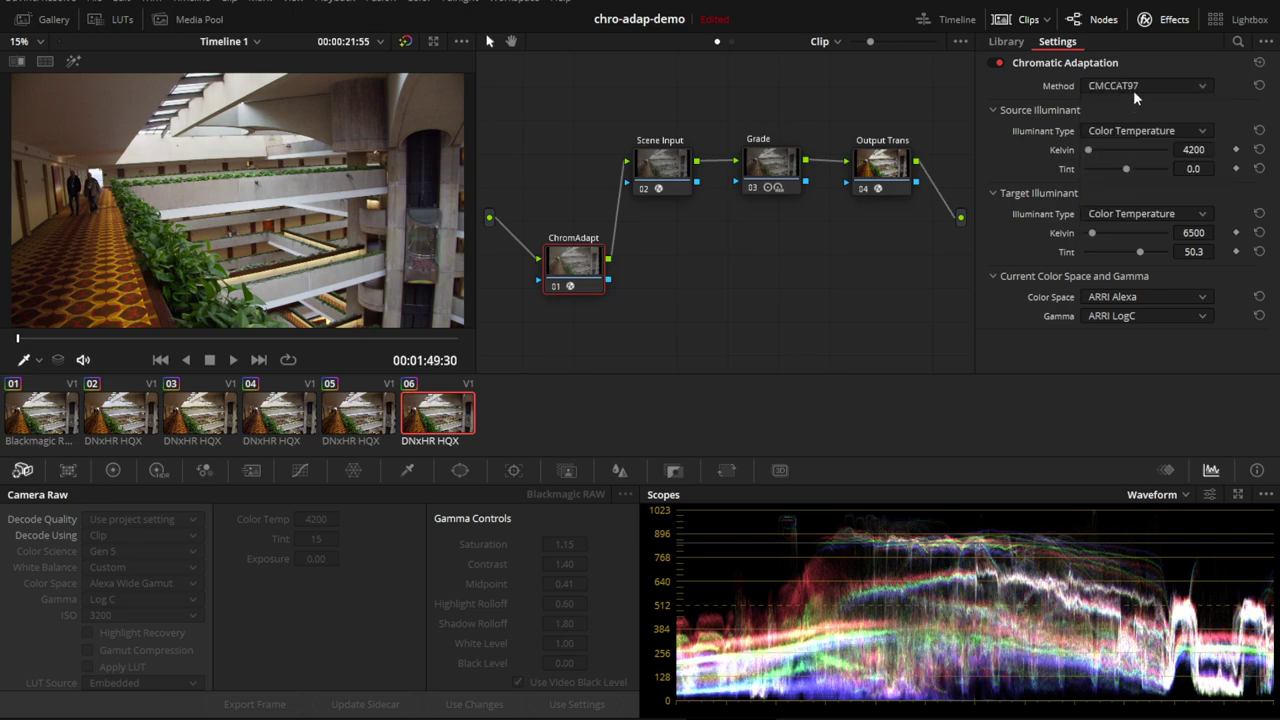
click(1133, 88)
click(1122, 139)
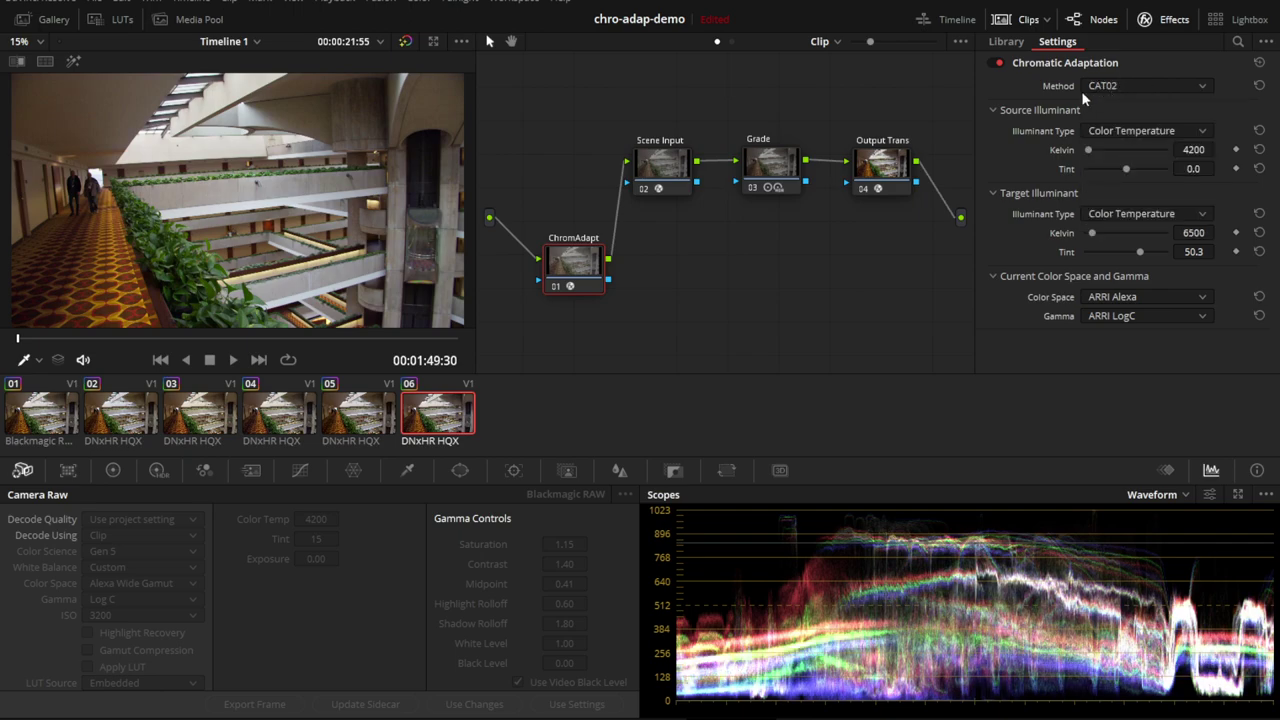
- Keep CAT02 as the method and briefly bring up the LMS article in Chrome
click(1083, 88)
click(1120, 137)
click(353, 688)
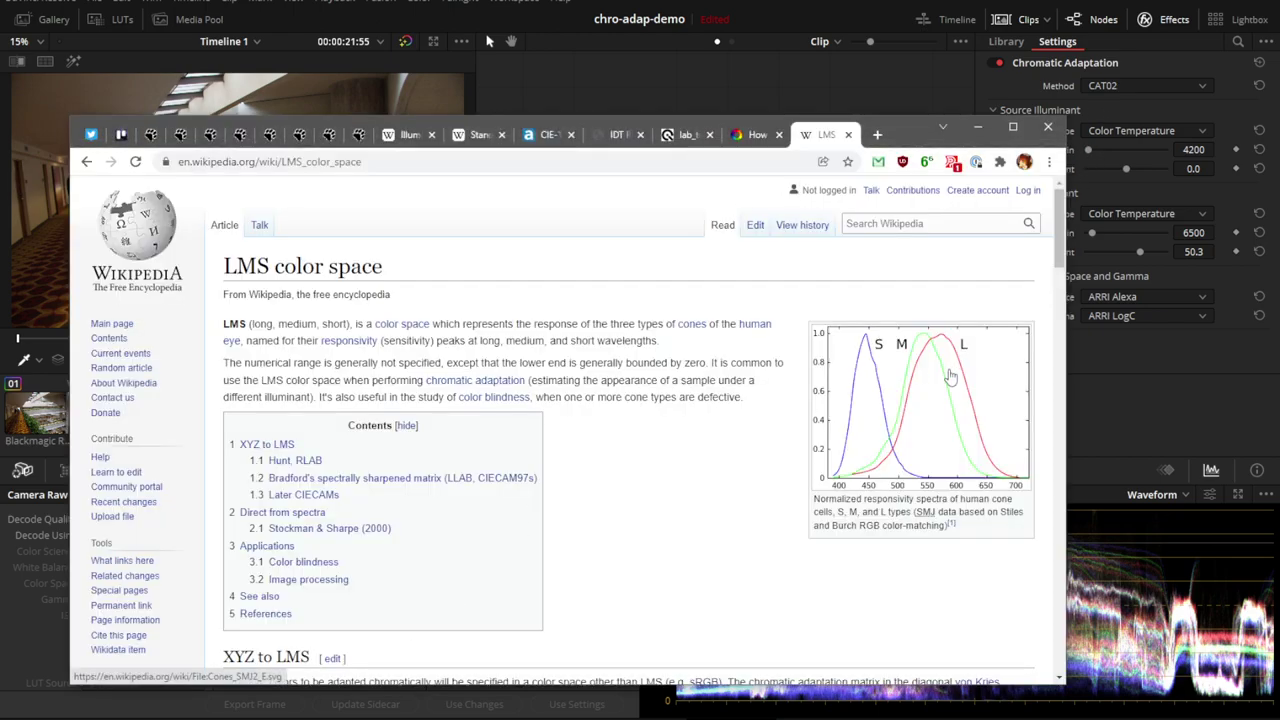
click(1110, 418)
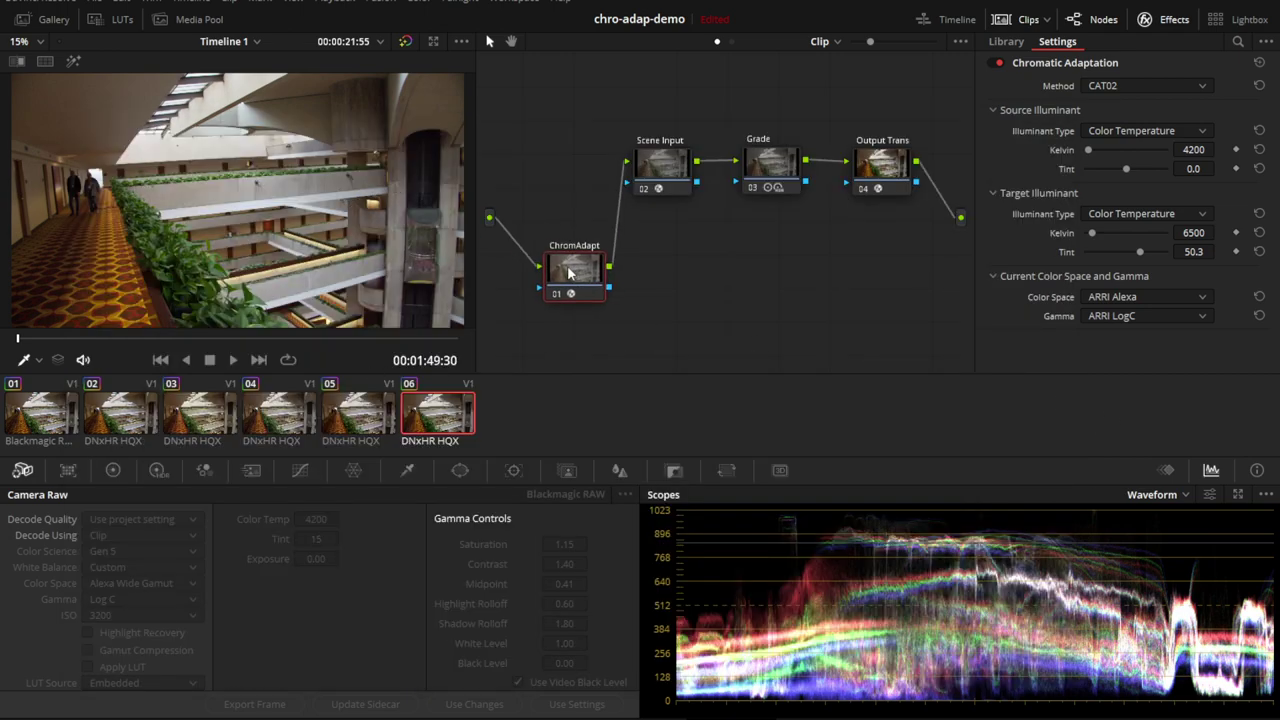
- Move the ChromAdapt node slightly up and to the left in the Node Editor
drag(568, 273, 556, 268)
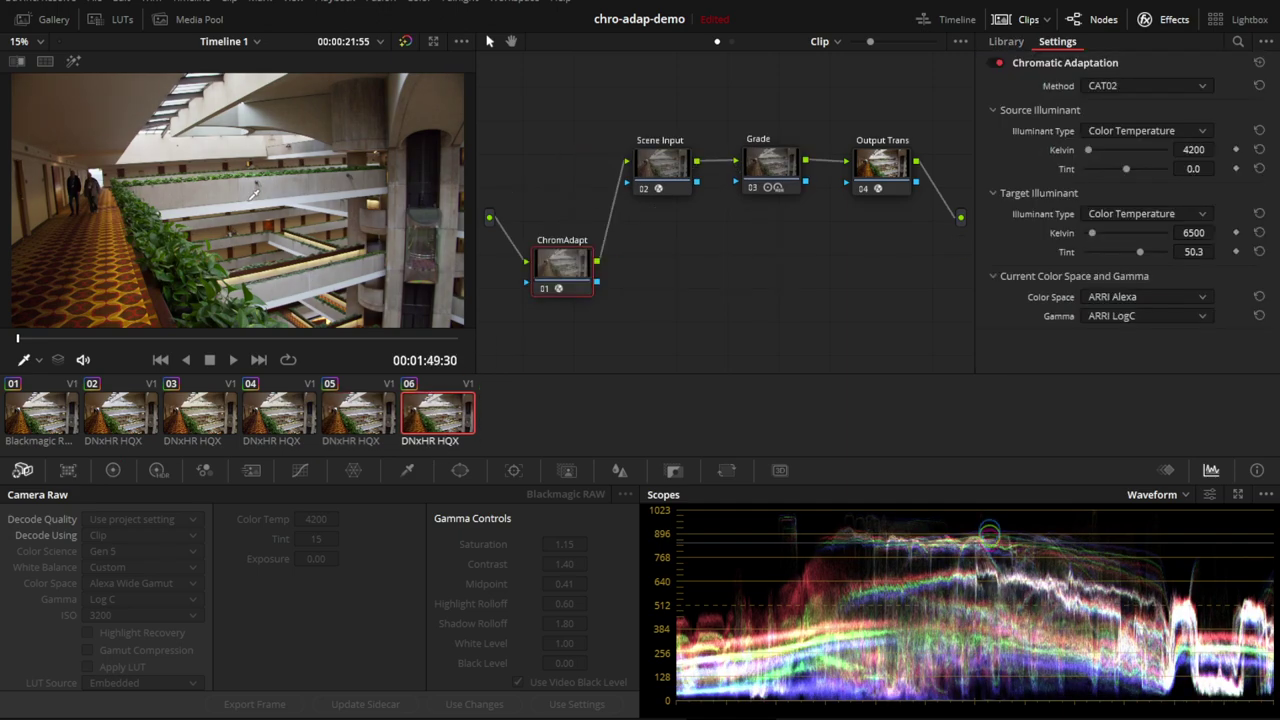
- Review the lab photo and camera sensitivity report in Chrome, then return to Resolve
key(alt+Tab)
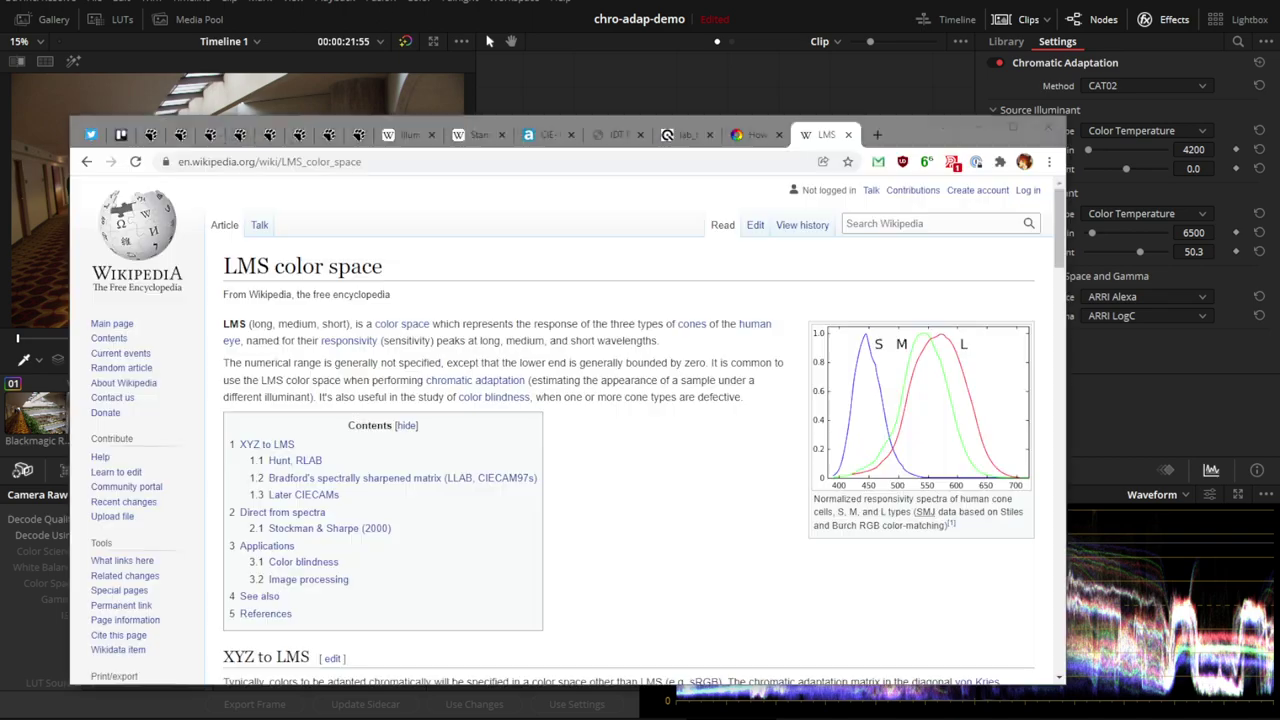
click(698, 138)
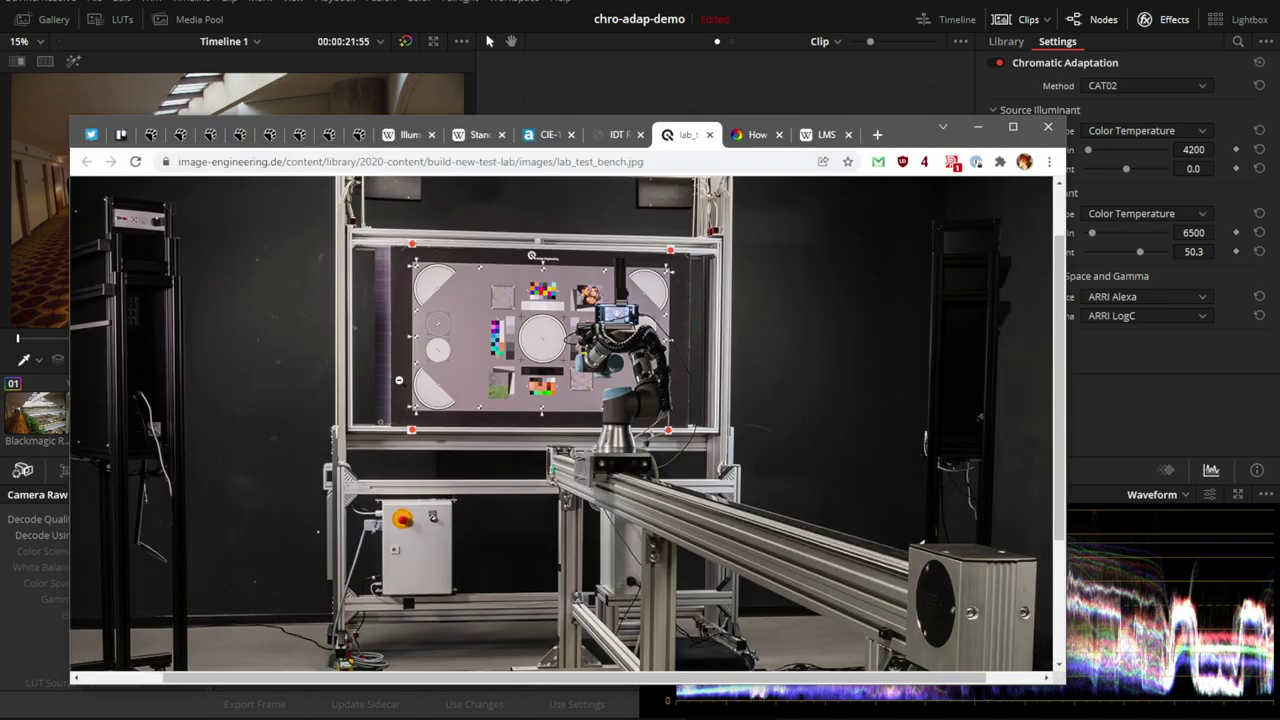
click(625, 137)
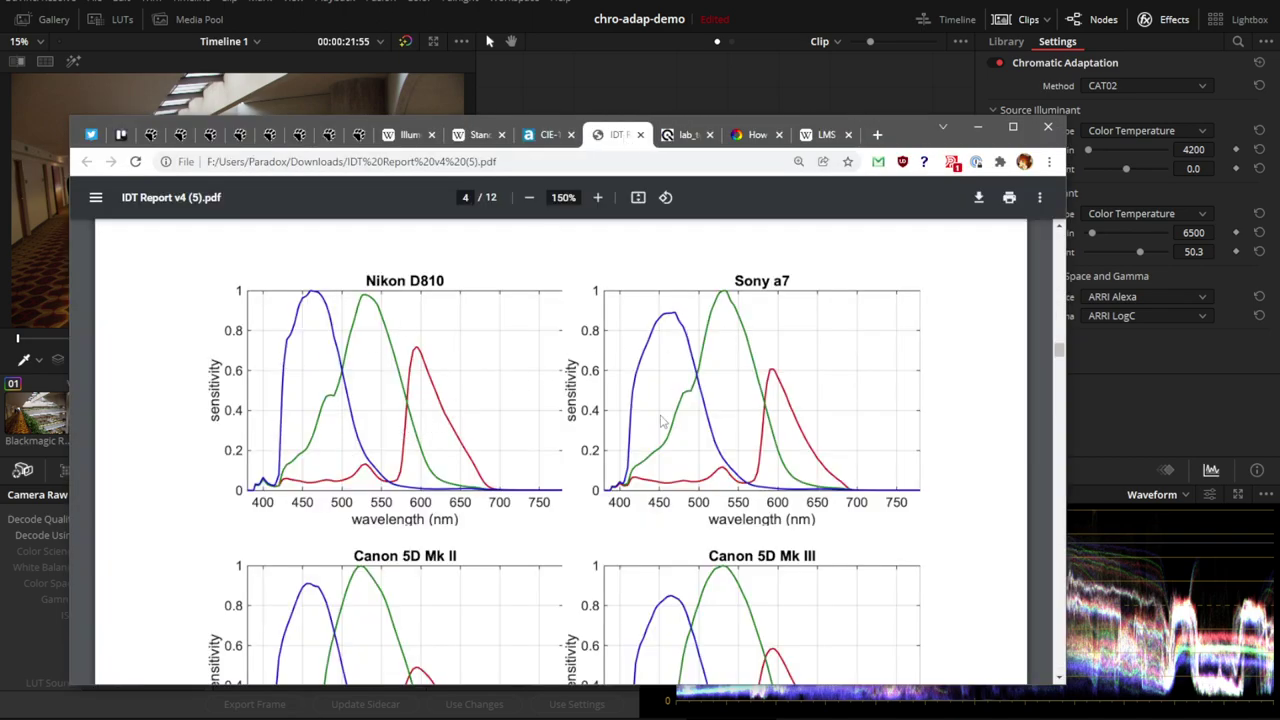
scroll(663, 423, down, 3)
scroll(706, 586, up, 2)
scroll(726, 455, up, 2)
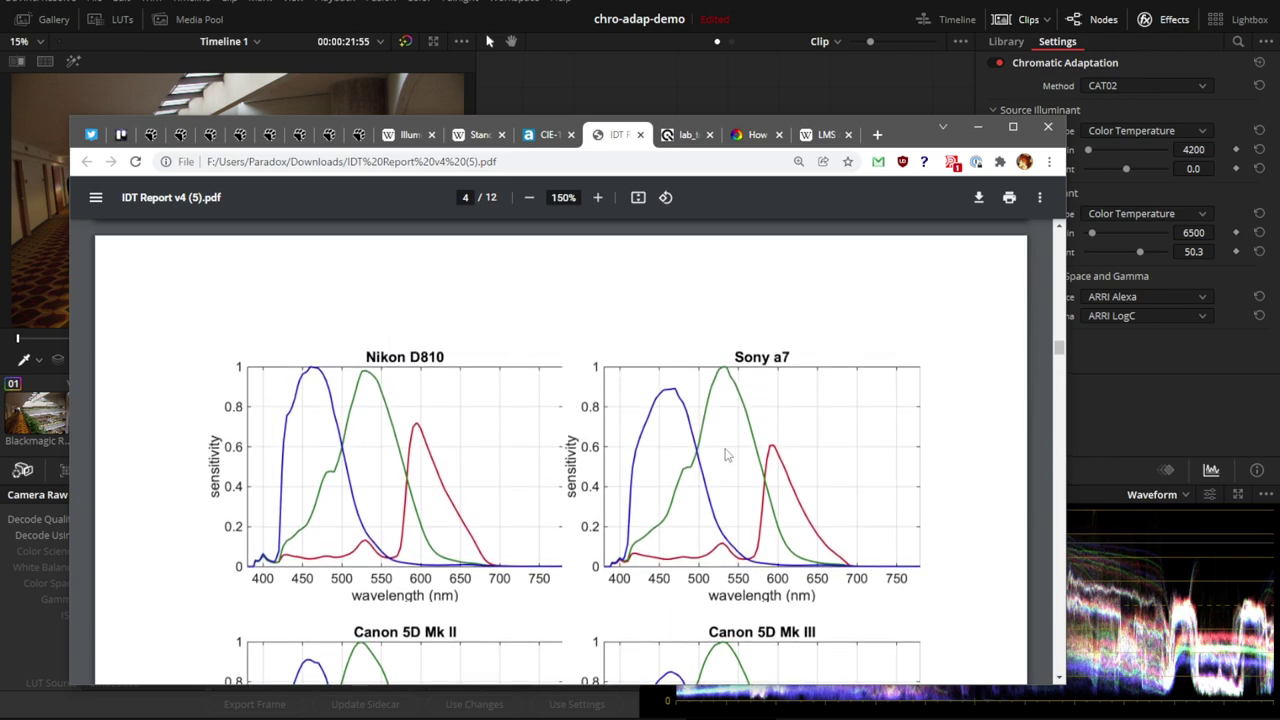
click(1156, 176)
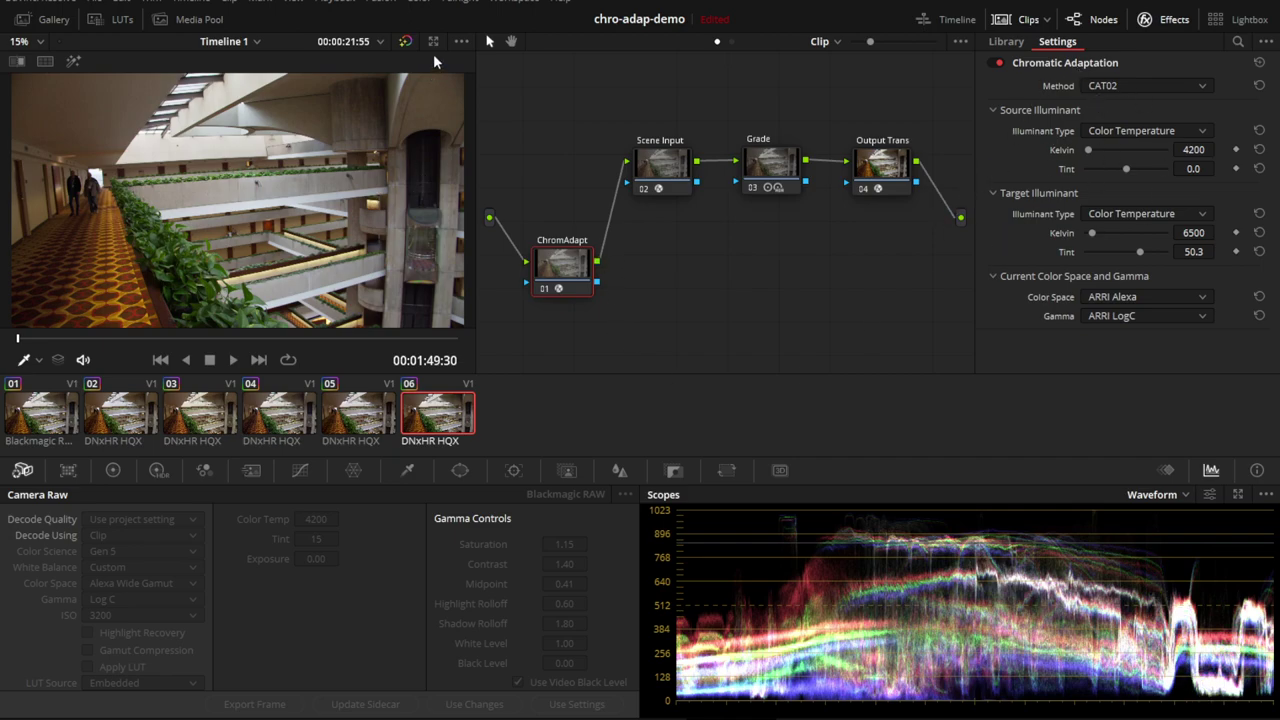
- Briefly bypass all grading, then disable the ChromAdapt node with Ctrl+D
click(405, 41)
click(405, 41)
key(ctrl+d)
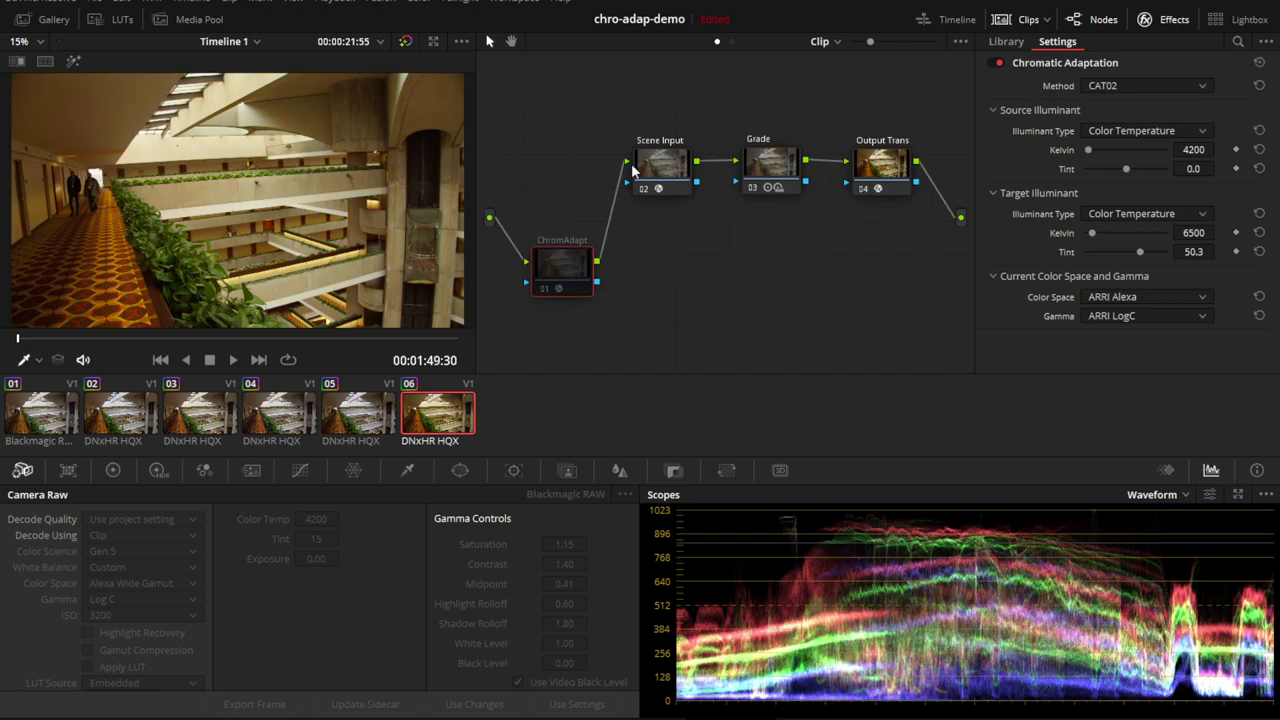